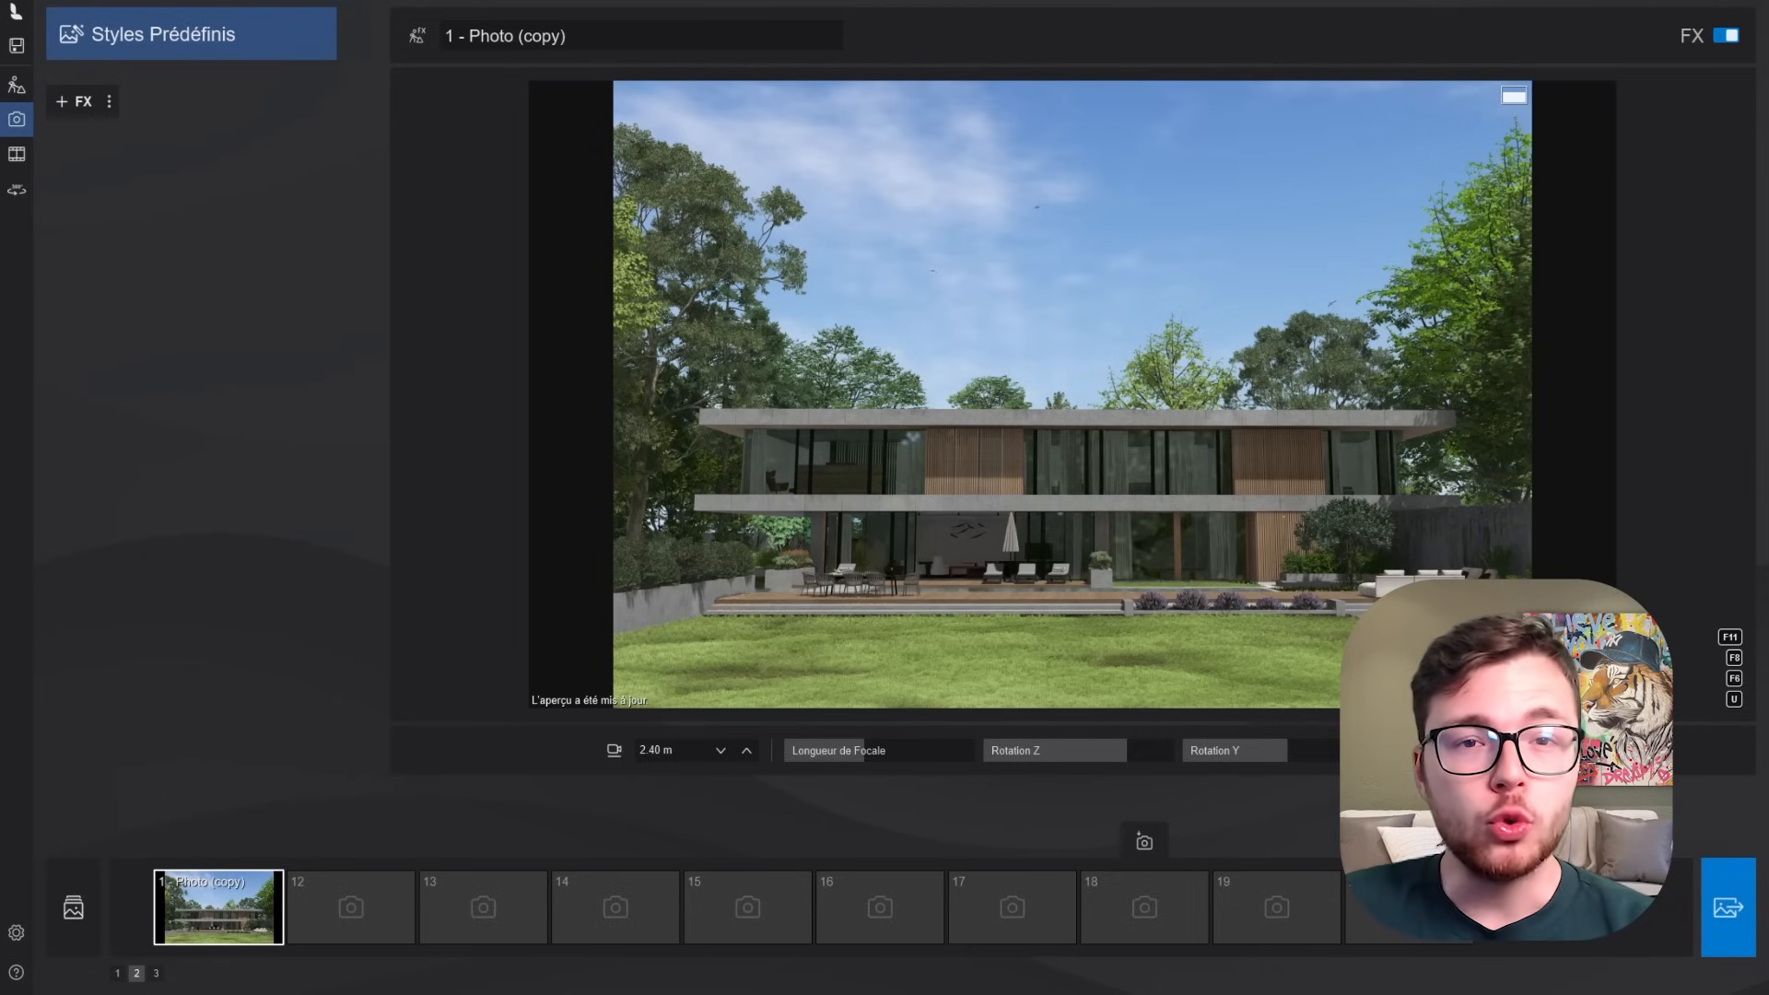
- Apply the Jour preset style to the photo of the house
{"action": "left_click", "coordinate": [230, 16]}
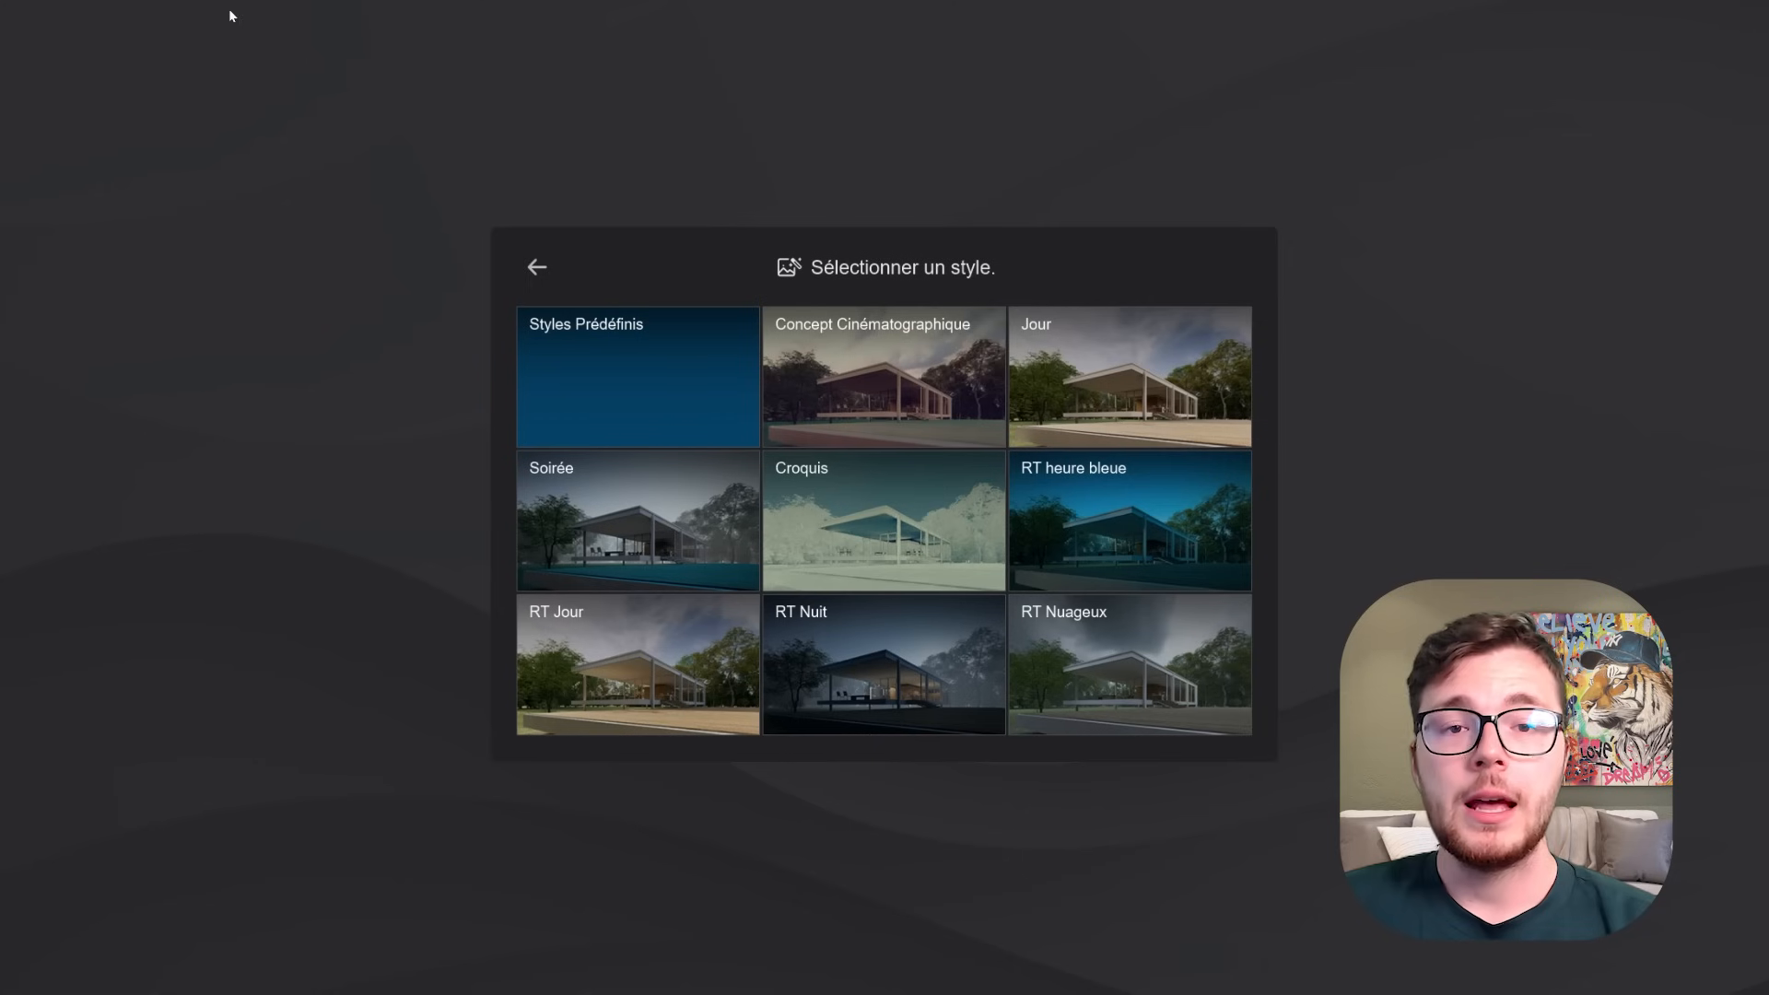
{"action": "left_click", "coordinate": [1130, 380]}
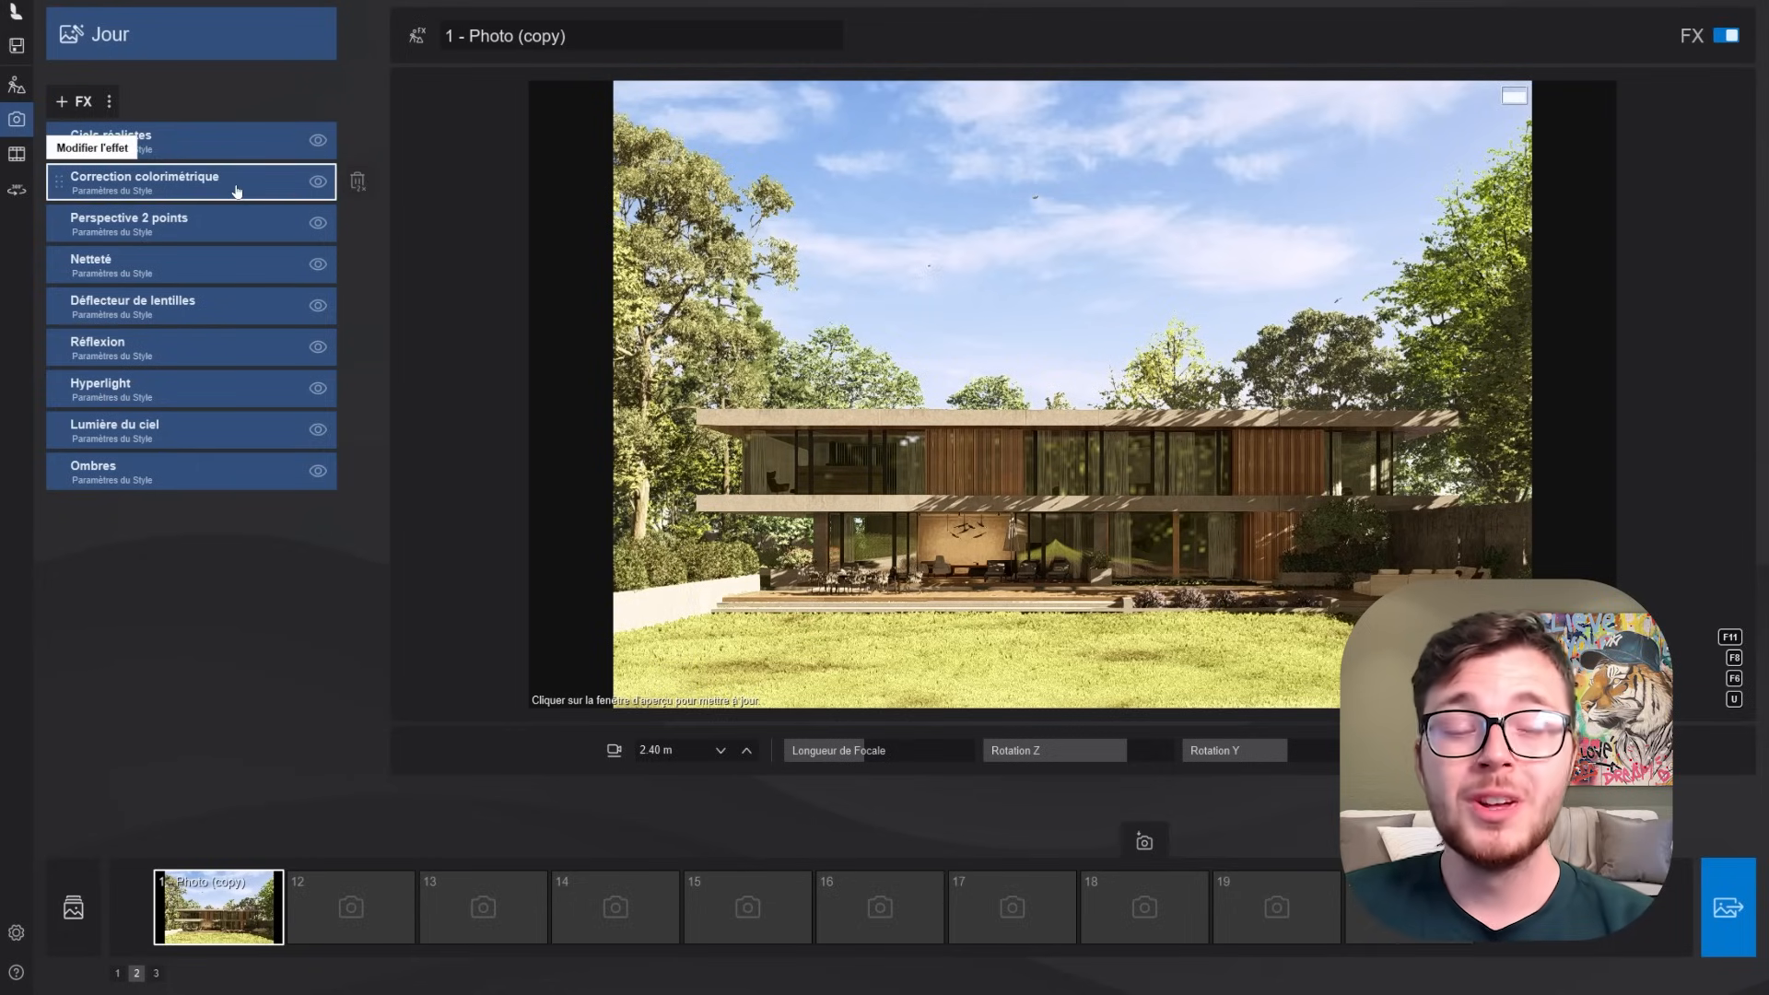
- In the Correction colorimétrique effect, lower the temperature and set Hautes lumières to about 104%
{"action": "left_click", "coordinate": [237, 191]}
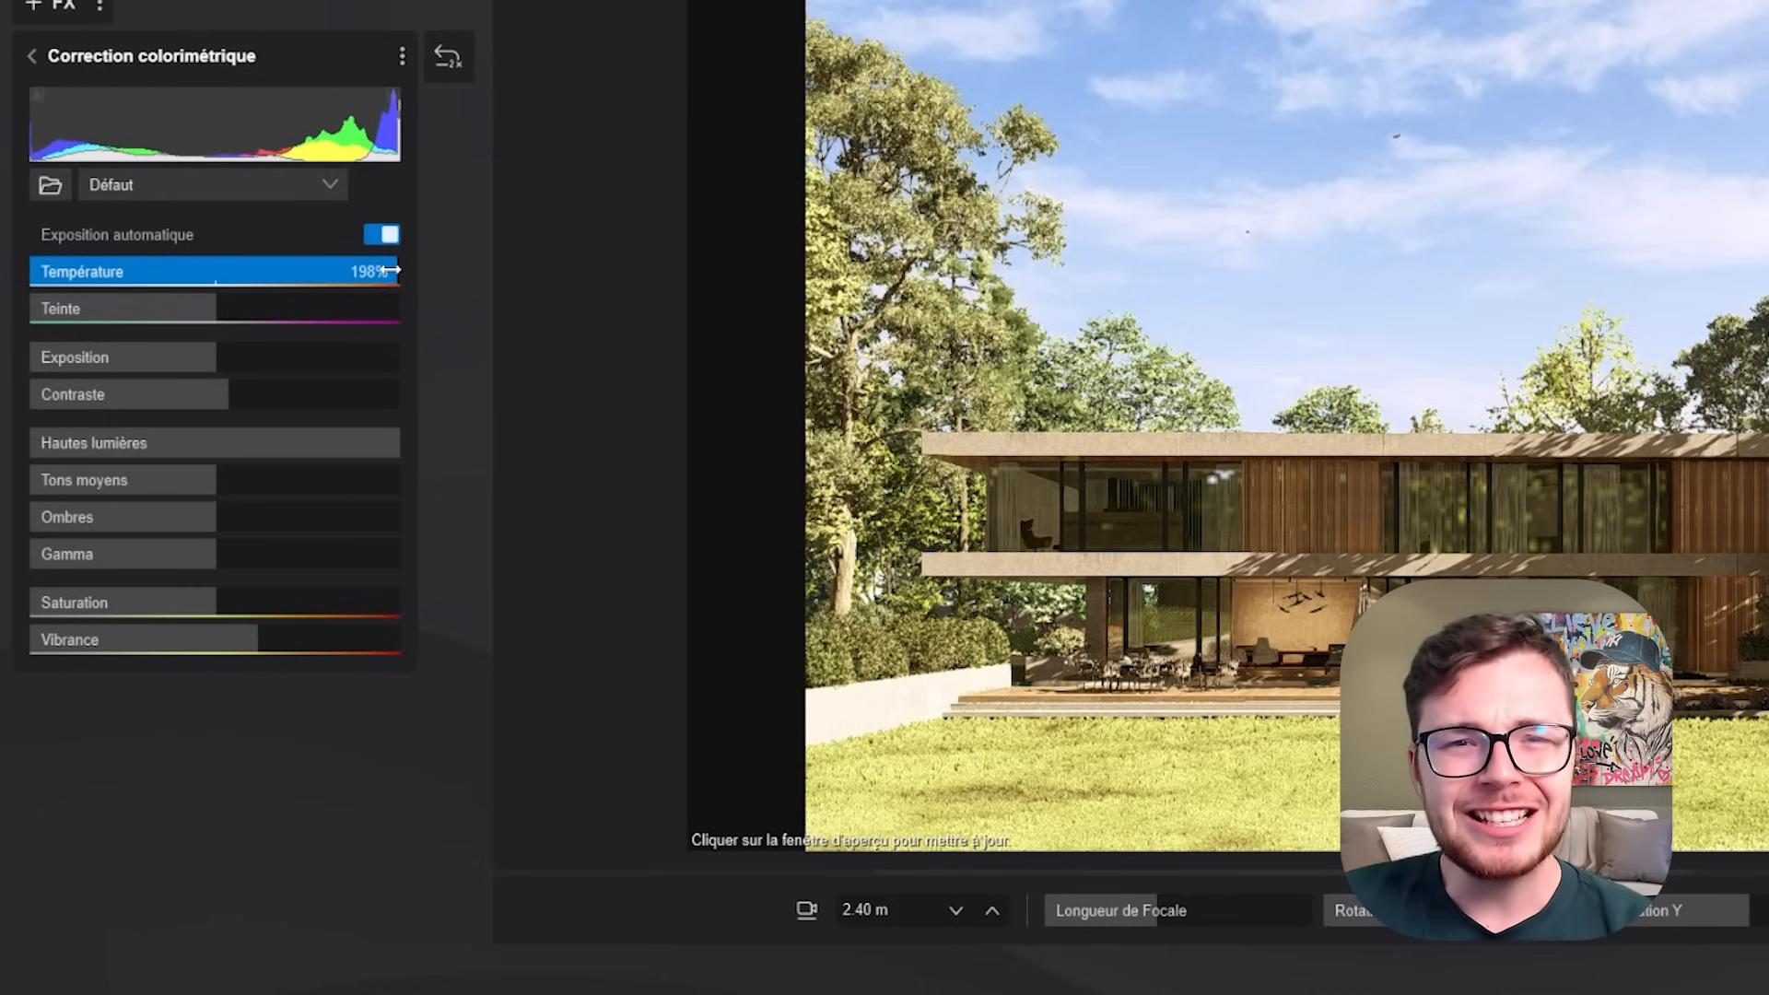
{"action": "left_click_drag", "start_coordinate": [391, 270], "coordinate": [264, 278]}
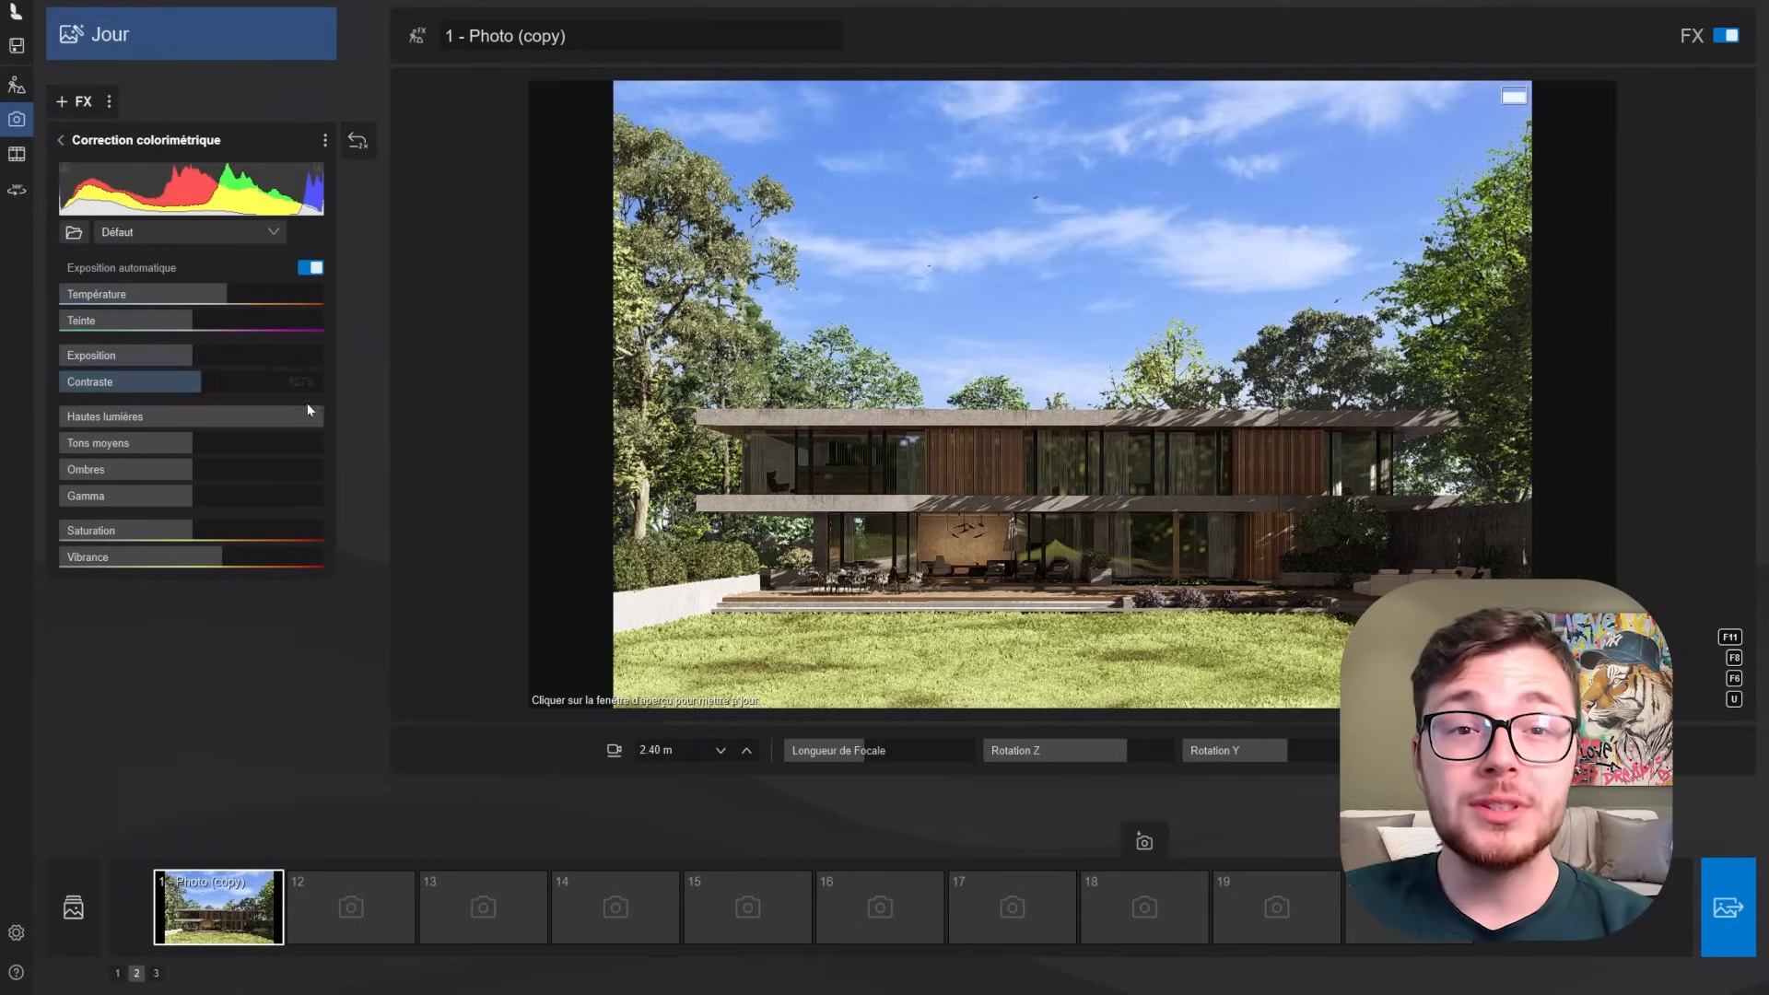
{"action": "left_click_drag", "start_coordinate": [281, 413], "coordinate": [192, 414]}
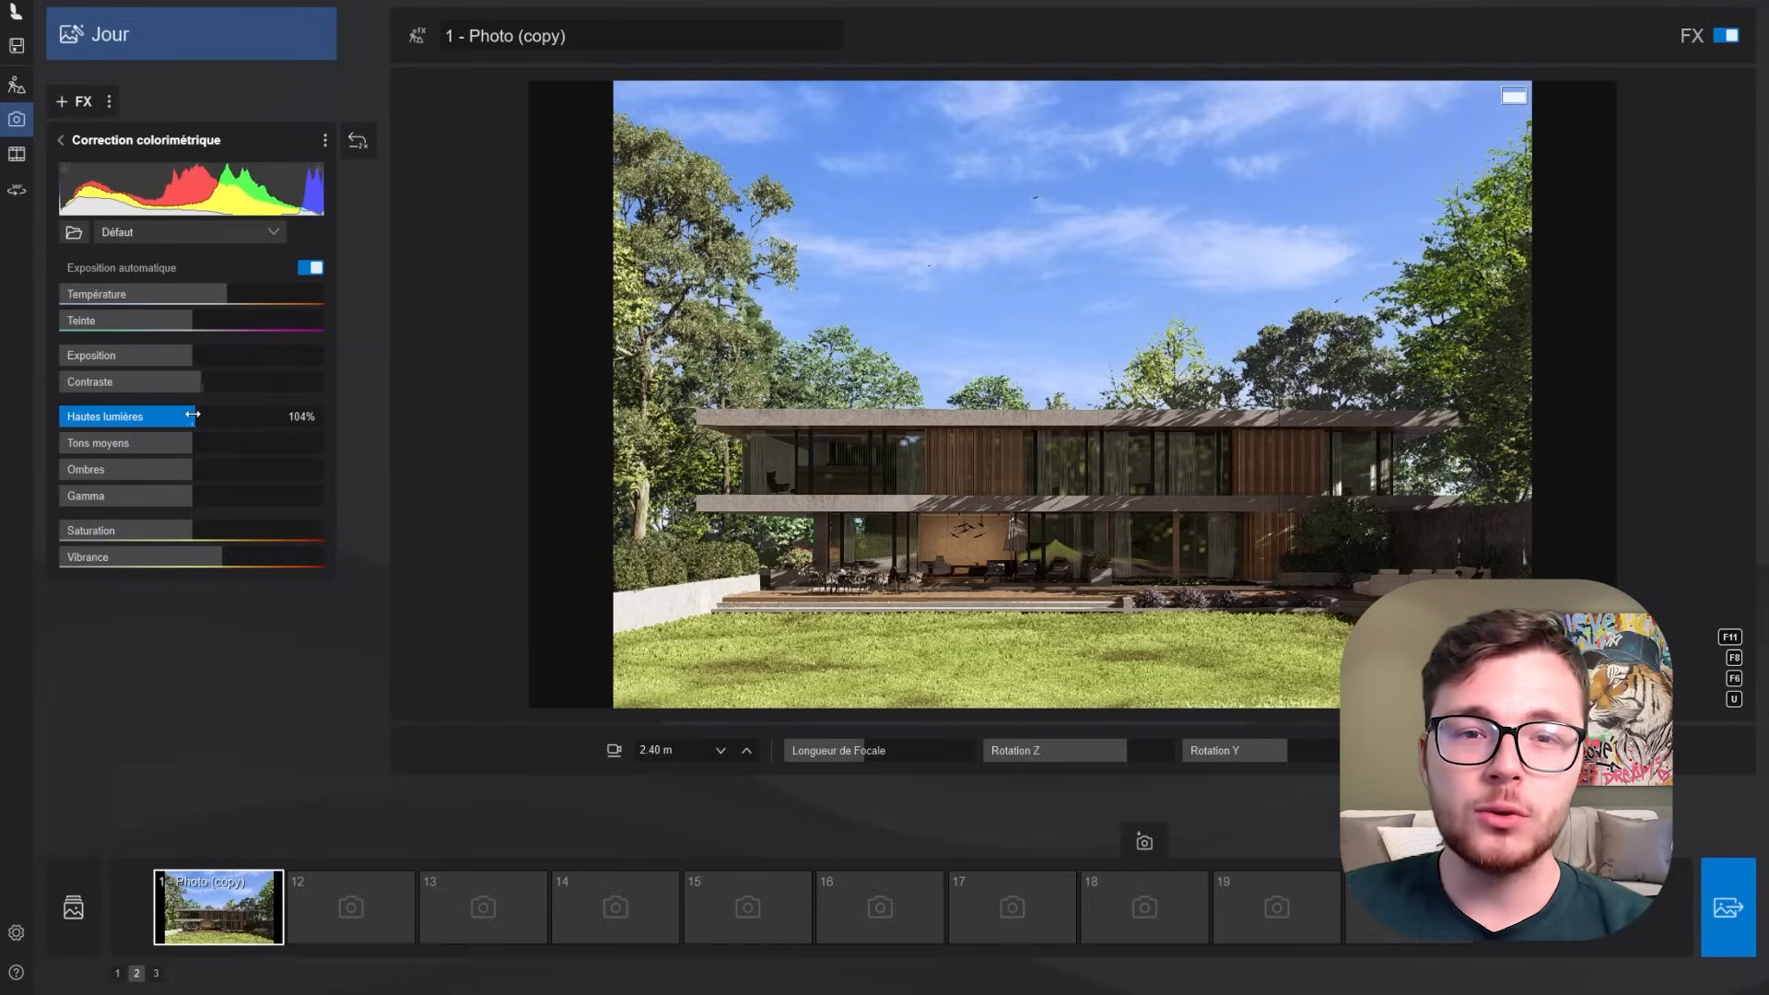
- Disable automatic exposure in the colour correction and balance the image manually by raising exposure and contrast and adjusting temperature and tint
{"action": "left_click", "coordinate": [311, 270]}
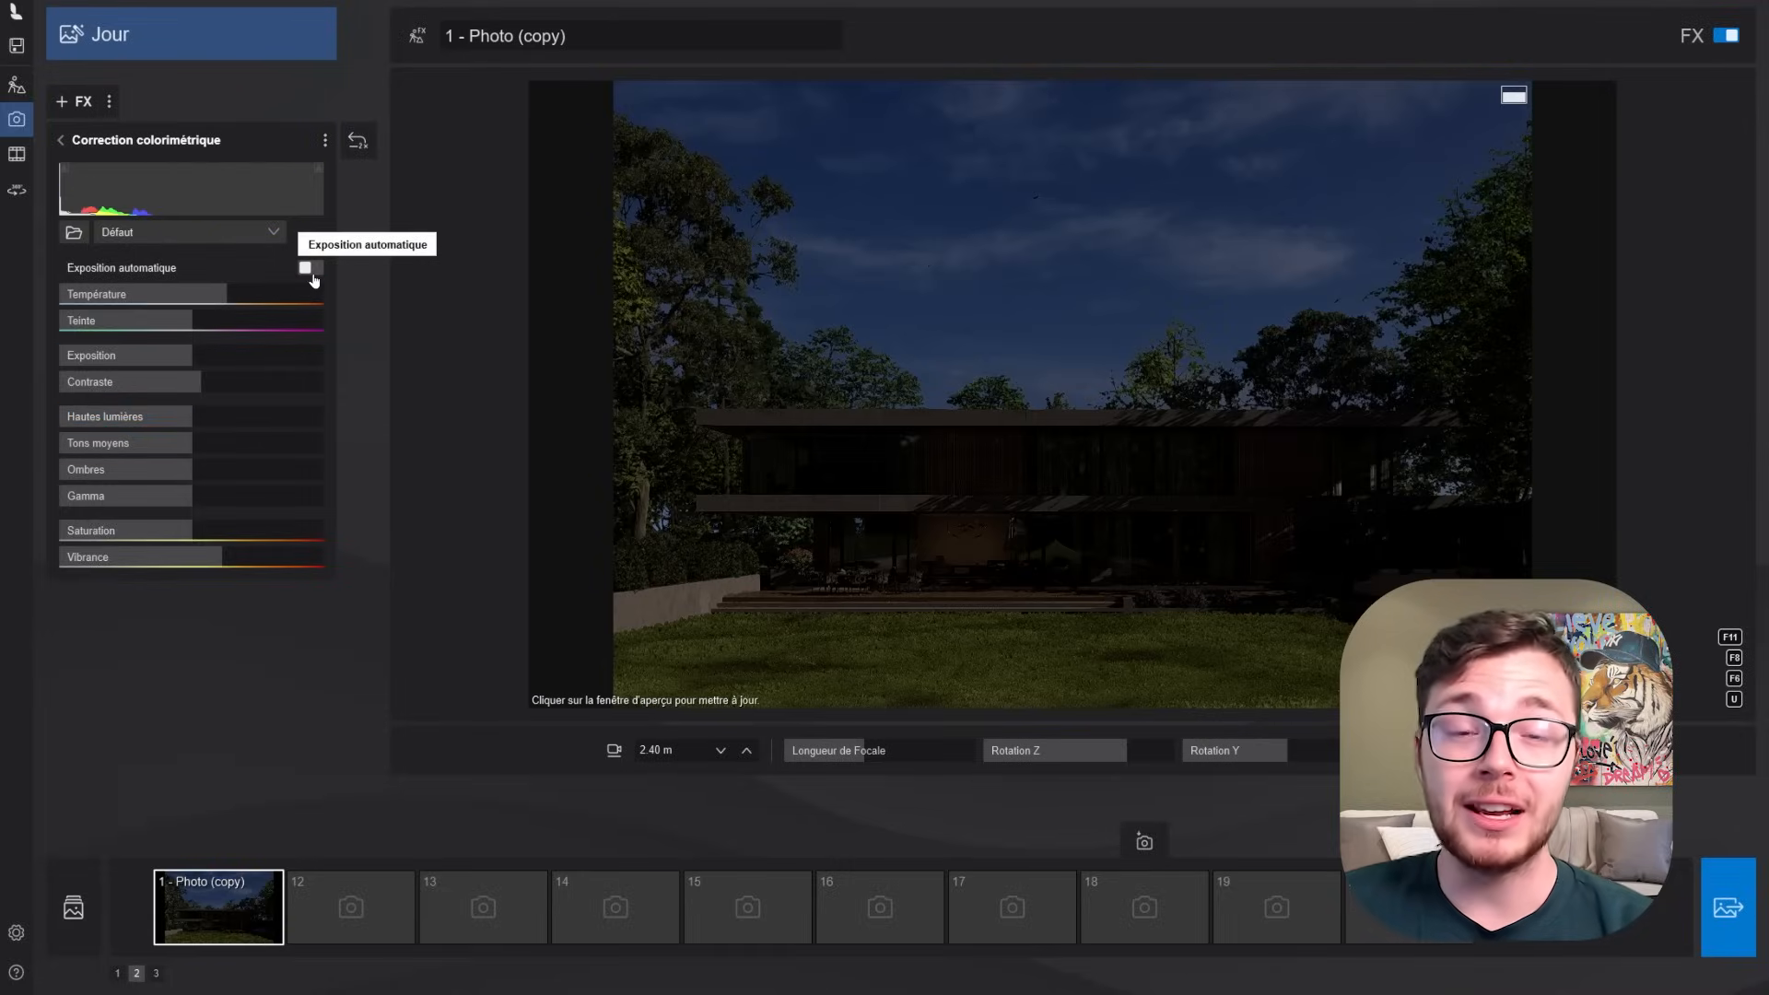
{"action": "left_click_drag", "start_coordinate": [191, 356], "coordinate": [221, 382]}
{"action": "left_click_drag", "start_coordinate": [197, 320], "coordinate": [263, 295]}
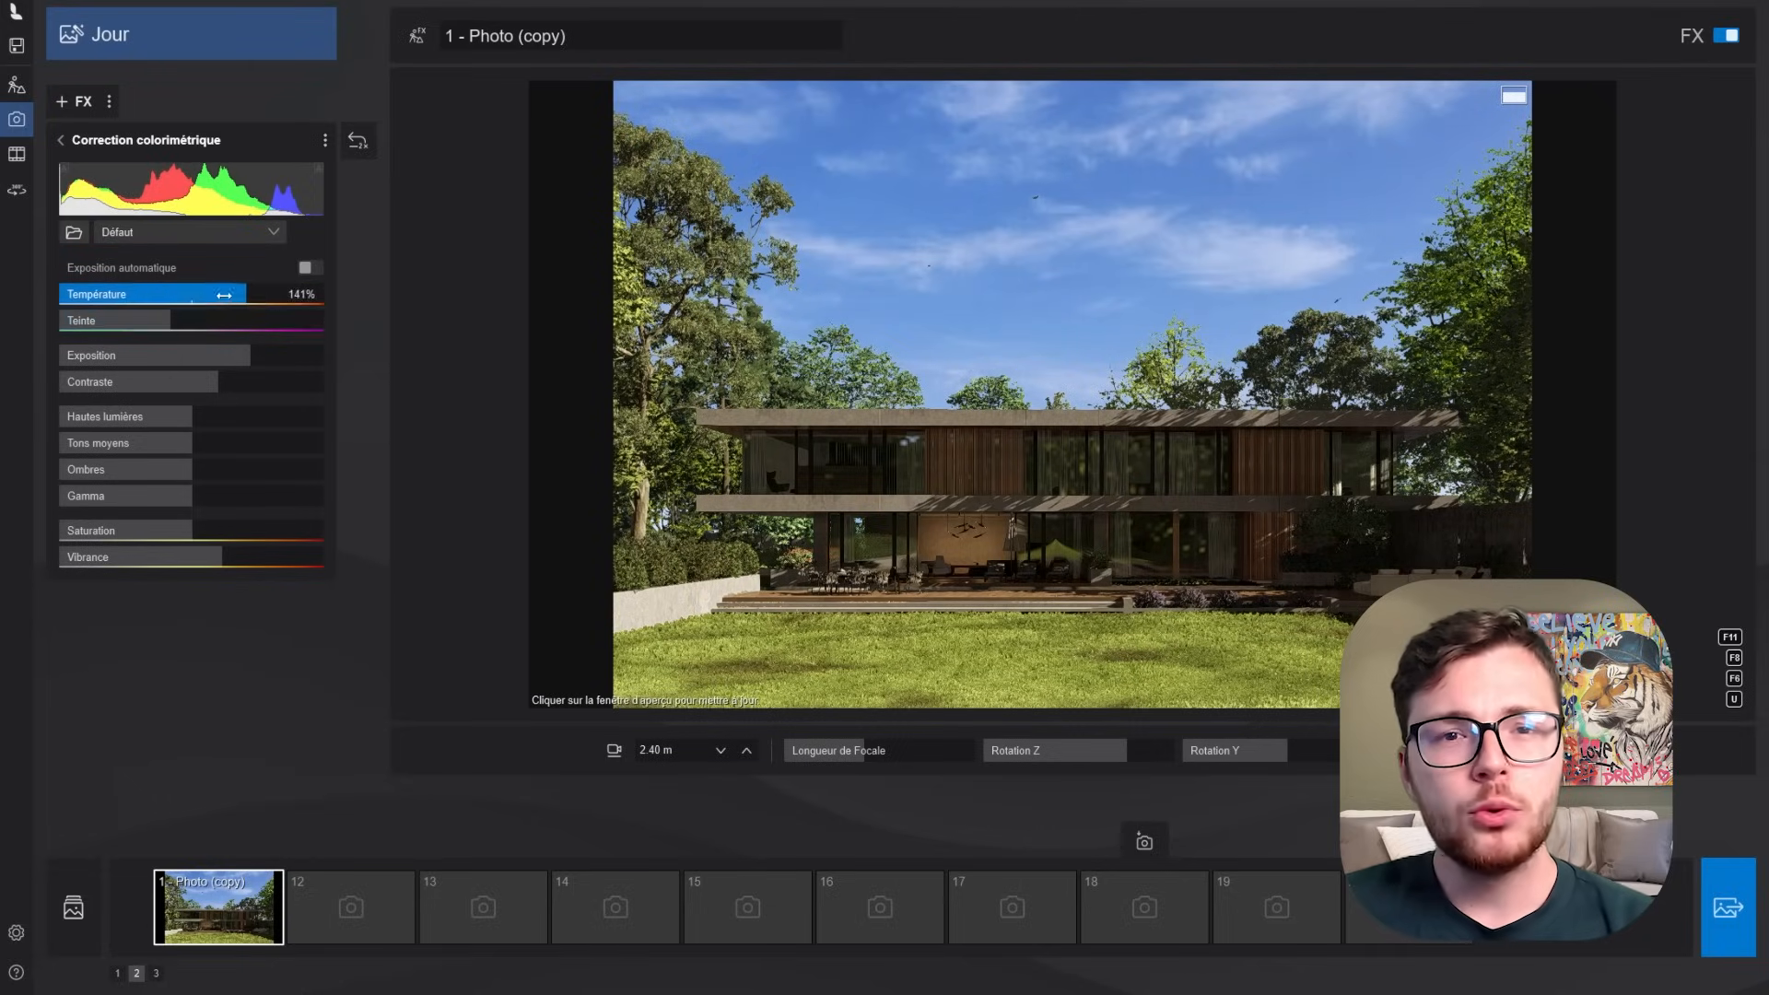
{"action": "left_click_drag", "start_coordinate": [235, 295], "coordinate": [171, 328]}
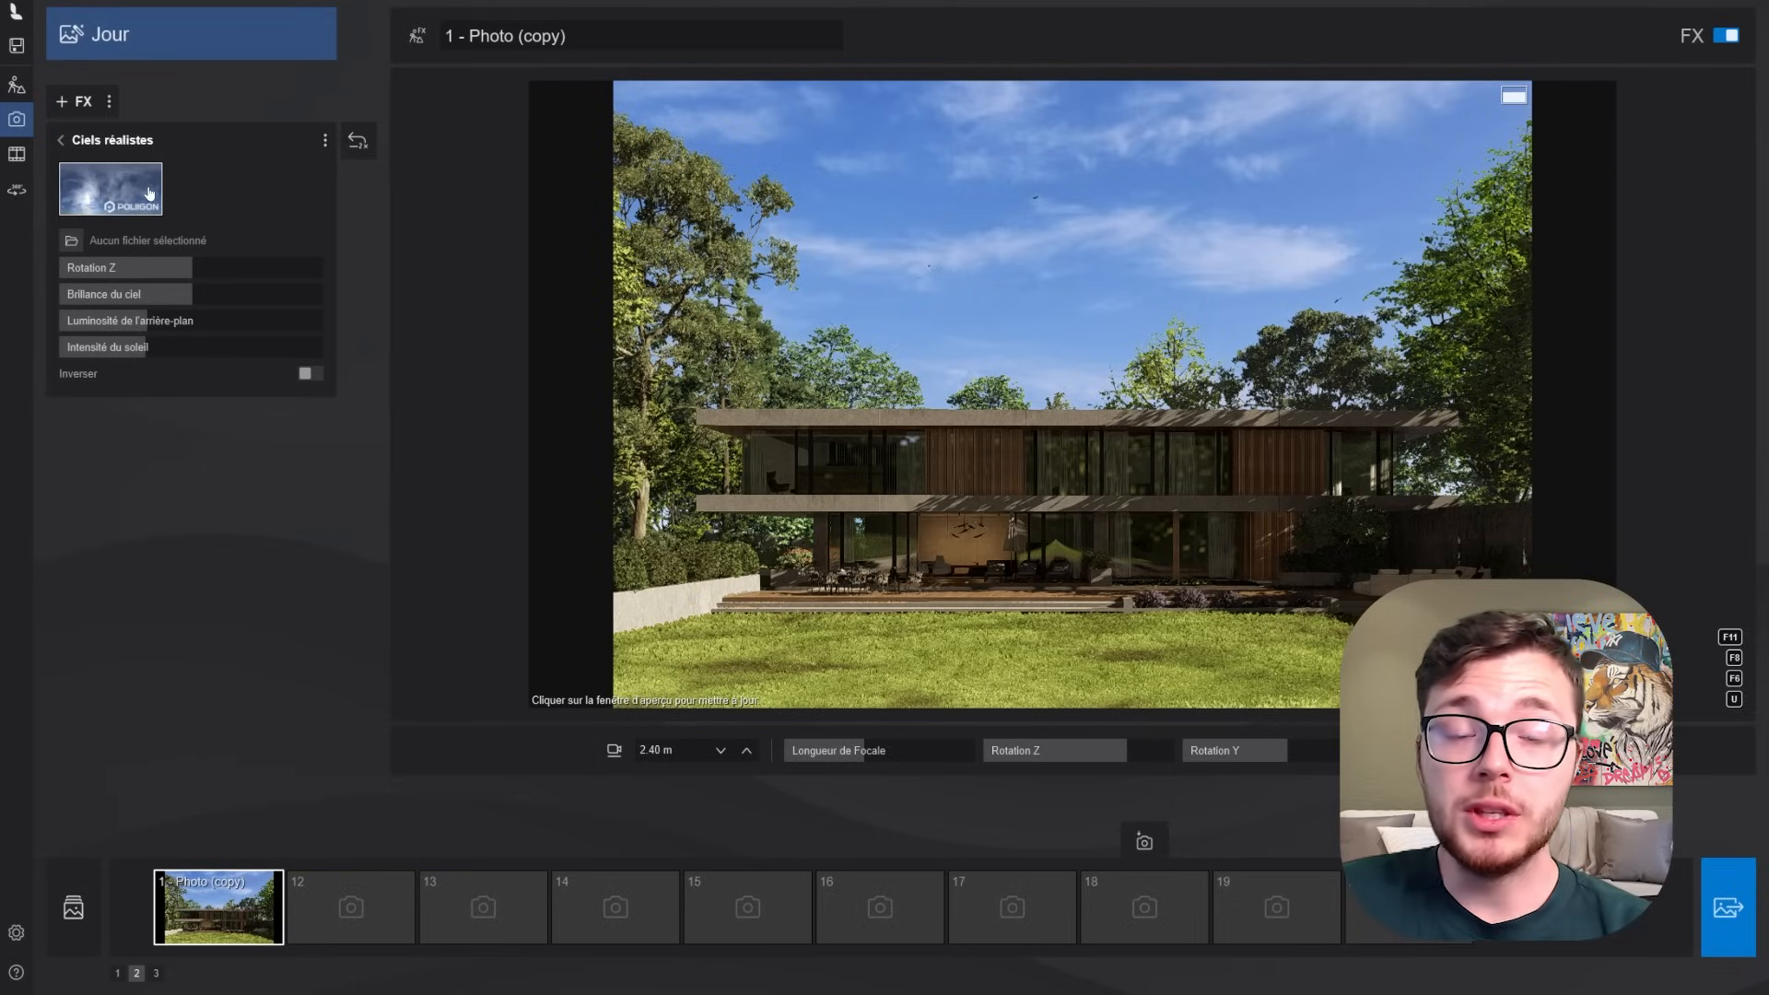
- Change the Ciels réalistes effect to the Morning 1 sky and rotate it around Z so sunlight falls on the house façade
{"action": "left_click", "coordinate": [150, 194]}
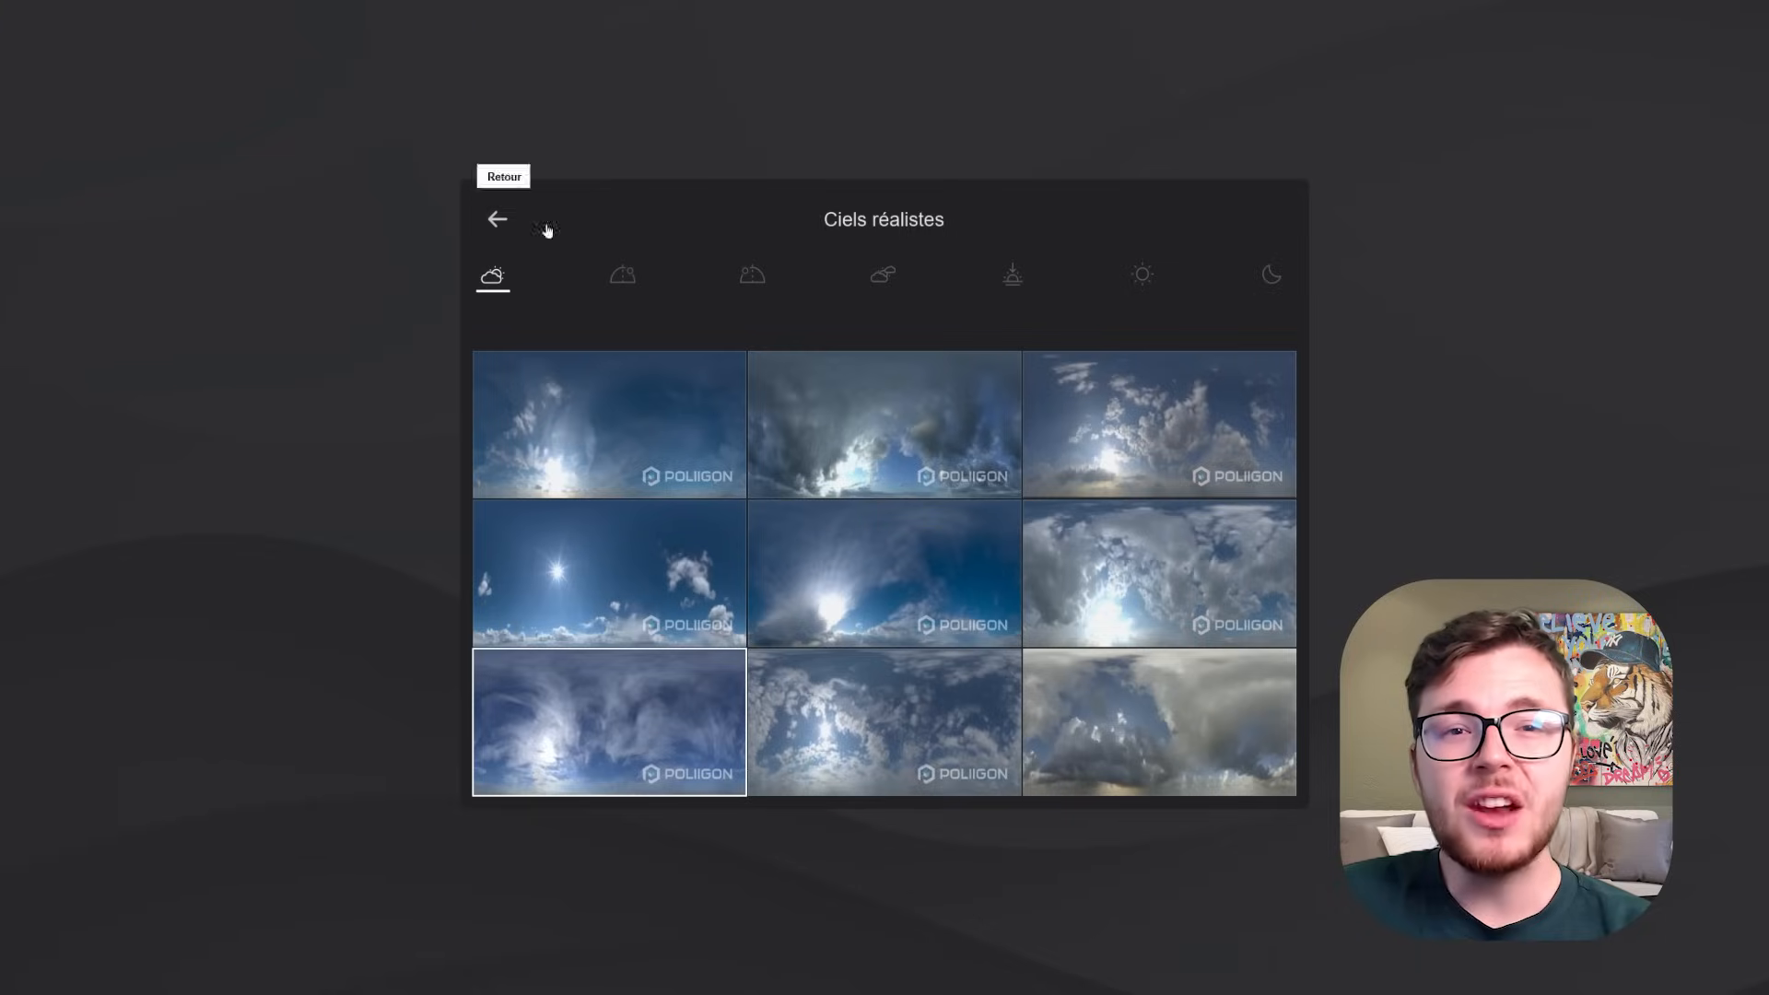
{"action": "left_click", "coordinate": [764, 274]}
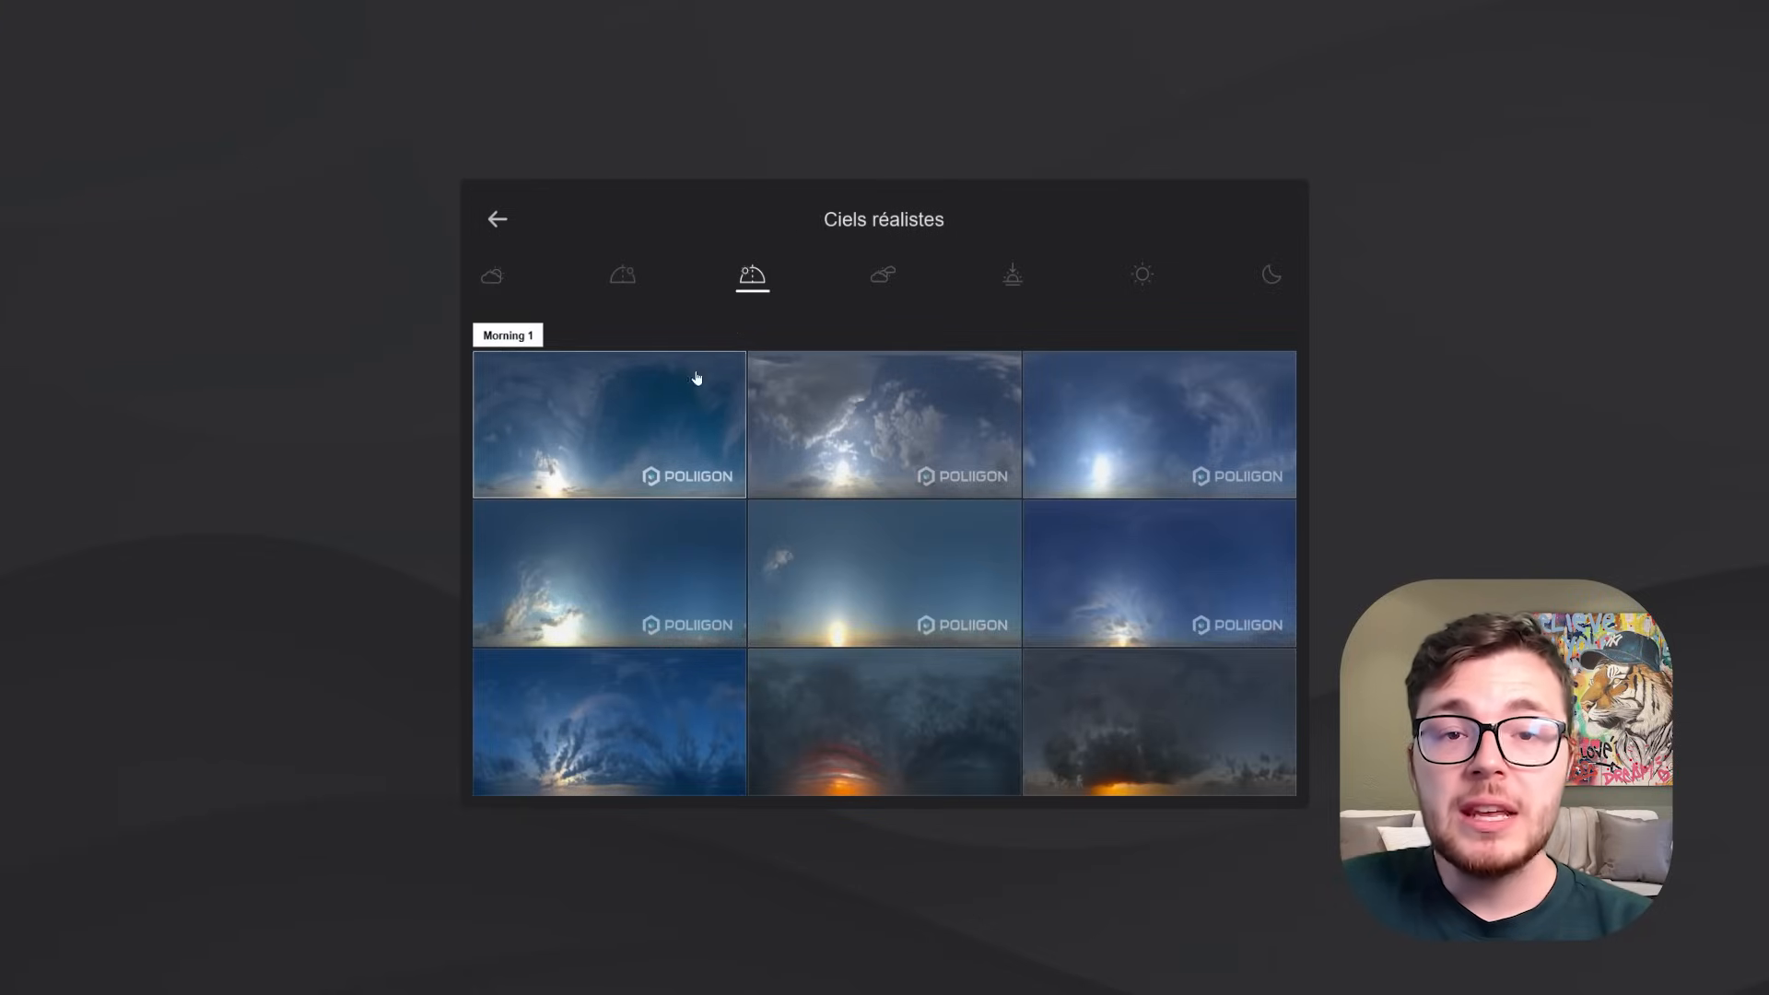
{"action": "left_click", "coordinate": [590, 462]}
{"action": "left_click_drag", "start_coordinate": [192, 268], "coordinate": [291, 275]}
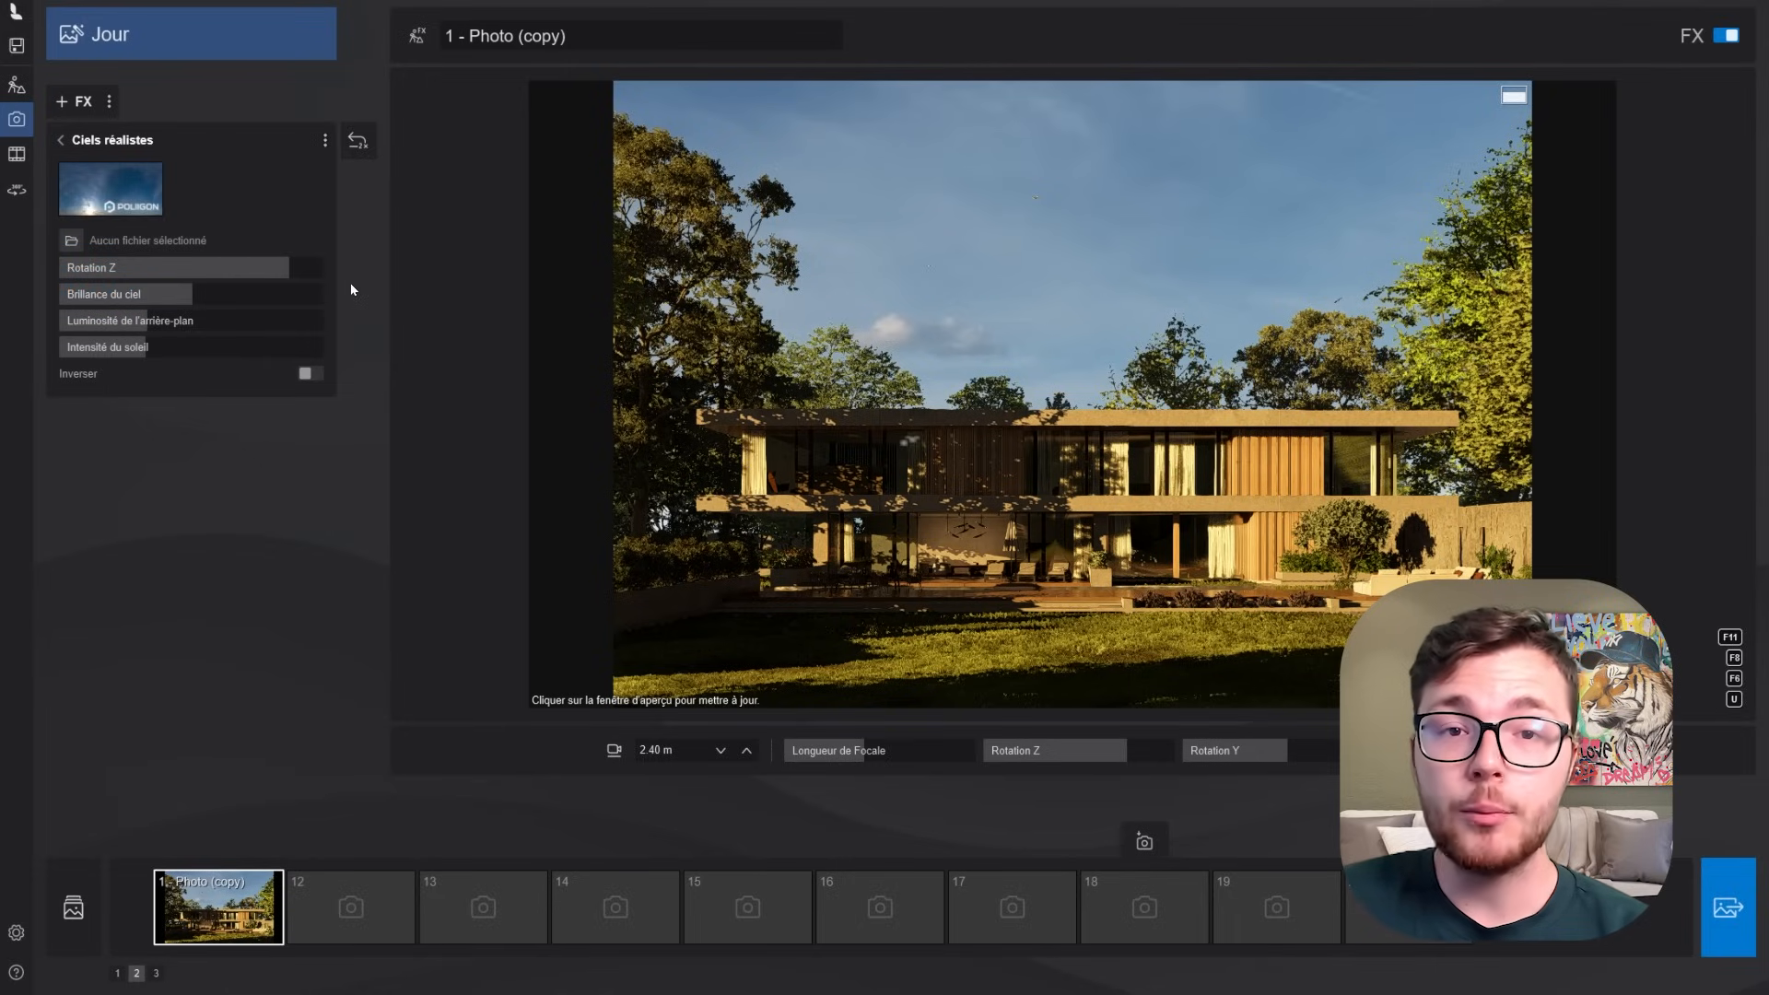
{"action": "left_click_drag", "start_coordinate": [288, 268], "coordinate": [252, 268]}
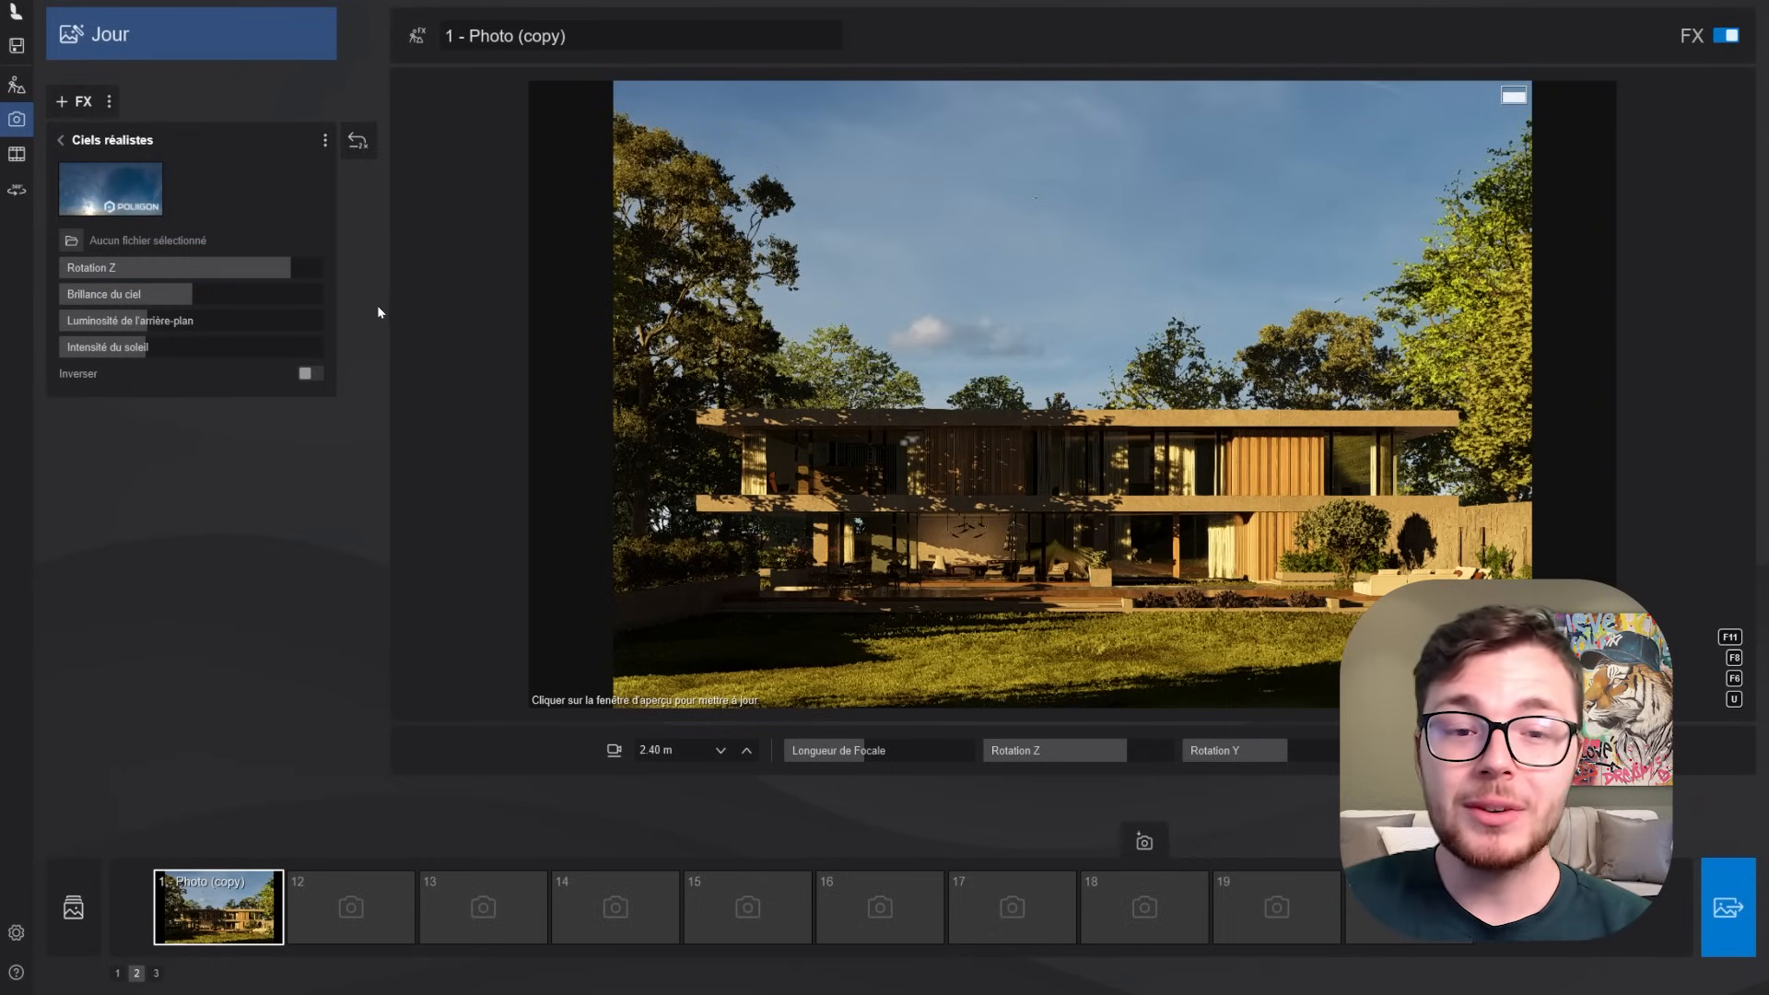
- Try a much higher Brillance du ciel value for the morning sky and refresh the preview
{"action": "left_click_drag", "start_coordinate": [191, 294], "coordinate": [334, 296]}
{"action": "left_click_drag", "start_coordinate": [937, 334], "coordinate": [937, 334]}
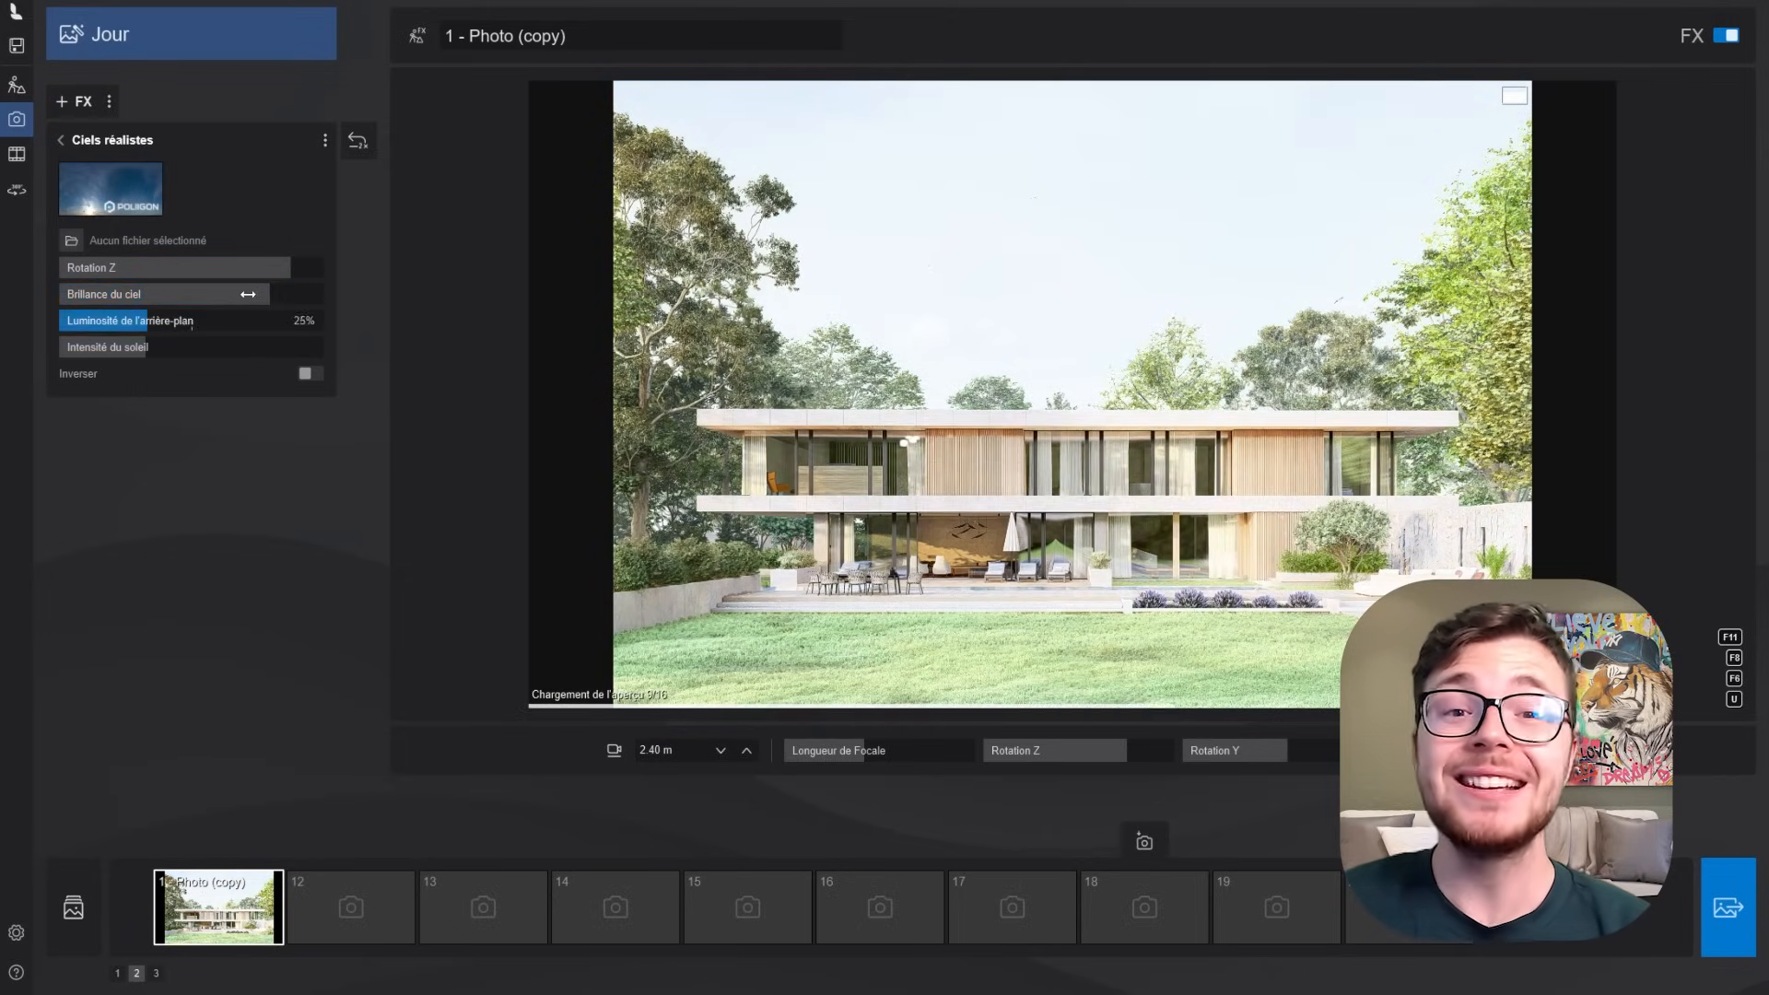
- Rebalance the morning sky by restoring Brillance du ciel to its midpoint and increasing Luminosité de l'arrière-plan and Intensité du soleil
{"action": "left_click_drag", "start_coordinate": [248, 295], "coordinate": [301, 321]}
{"action": "left_click", "coordinate": [807, 436]}
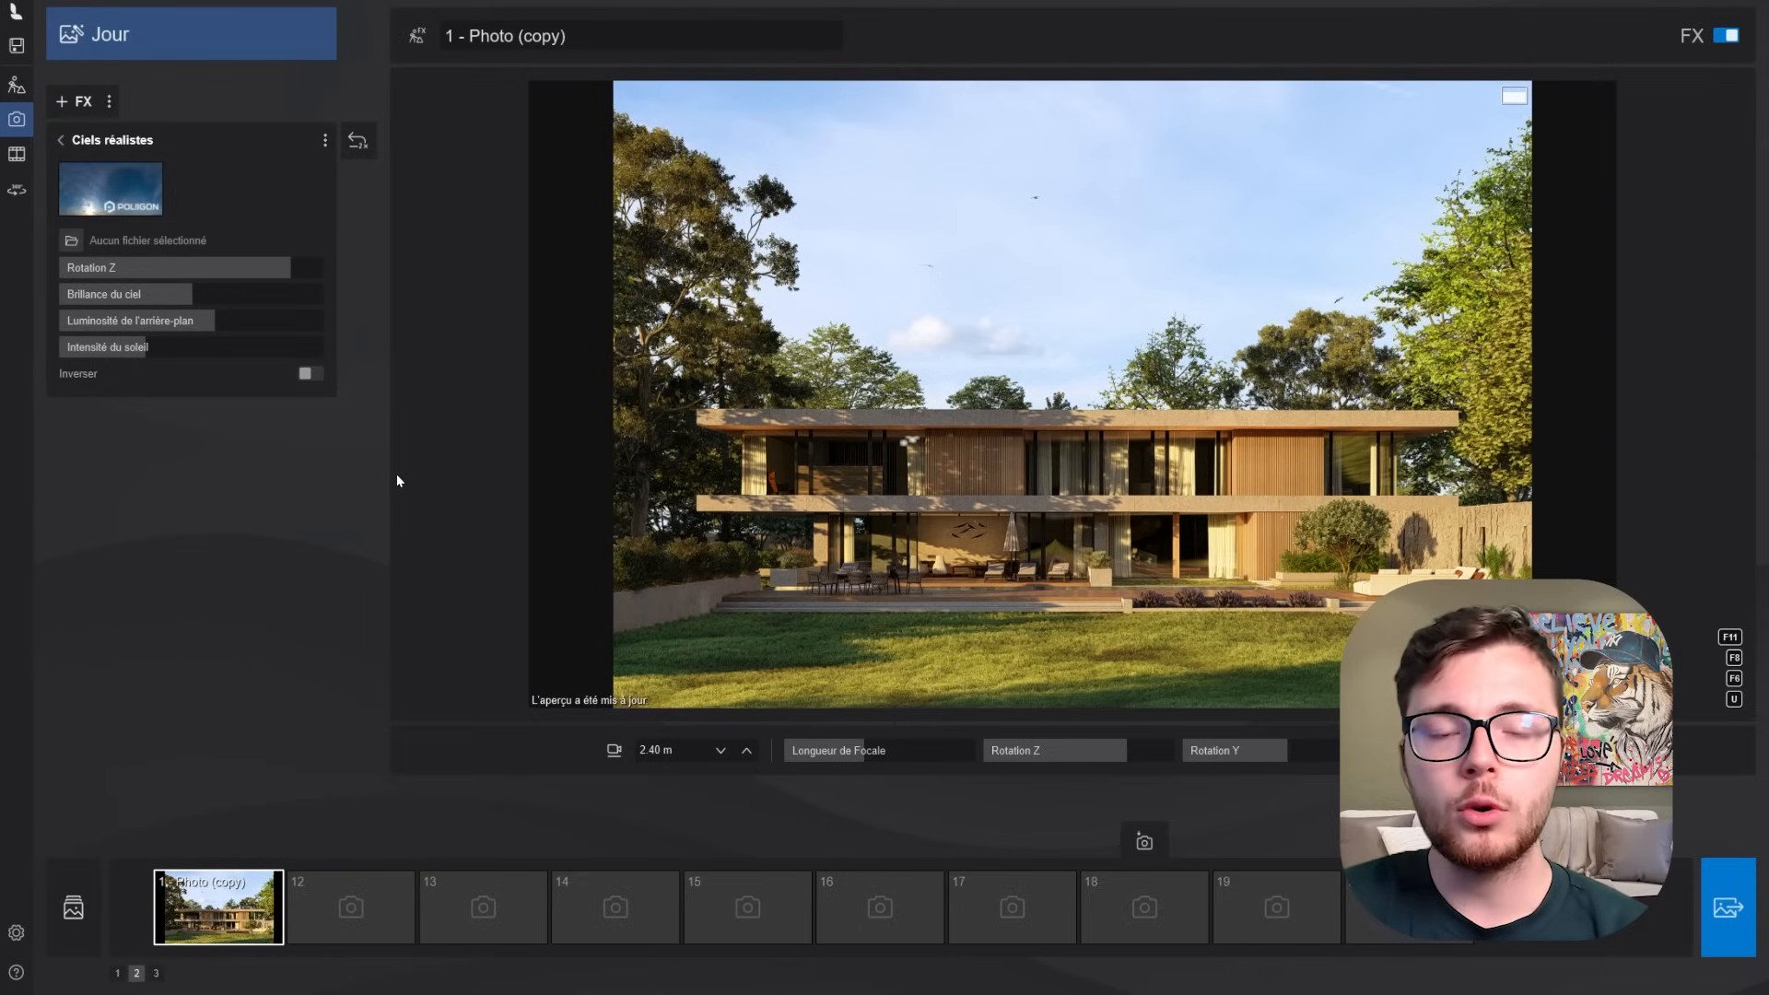
{"action": "left_click_drag", "start_coordinate": [146, 347], "coordinate": [335, 351]}
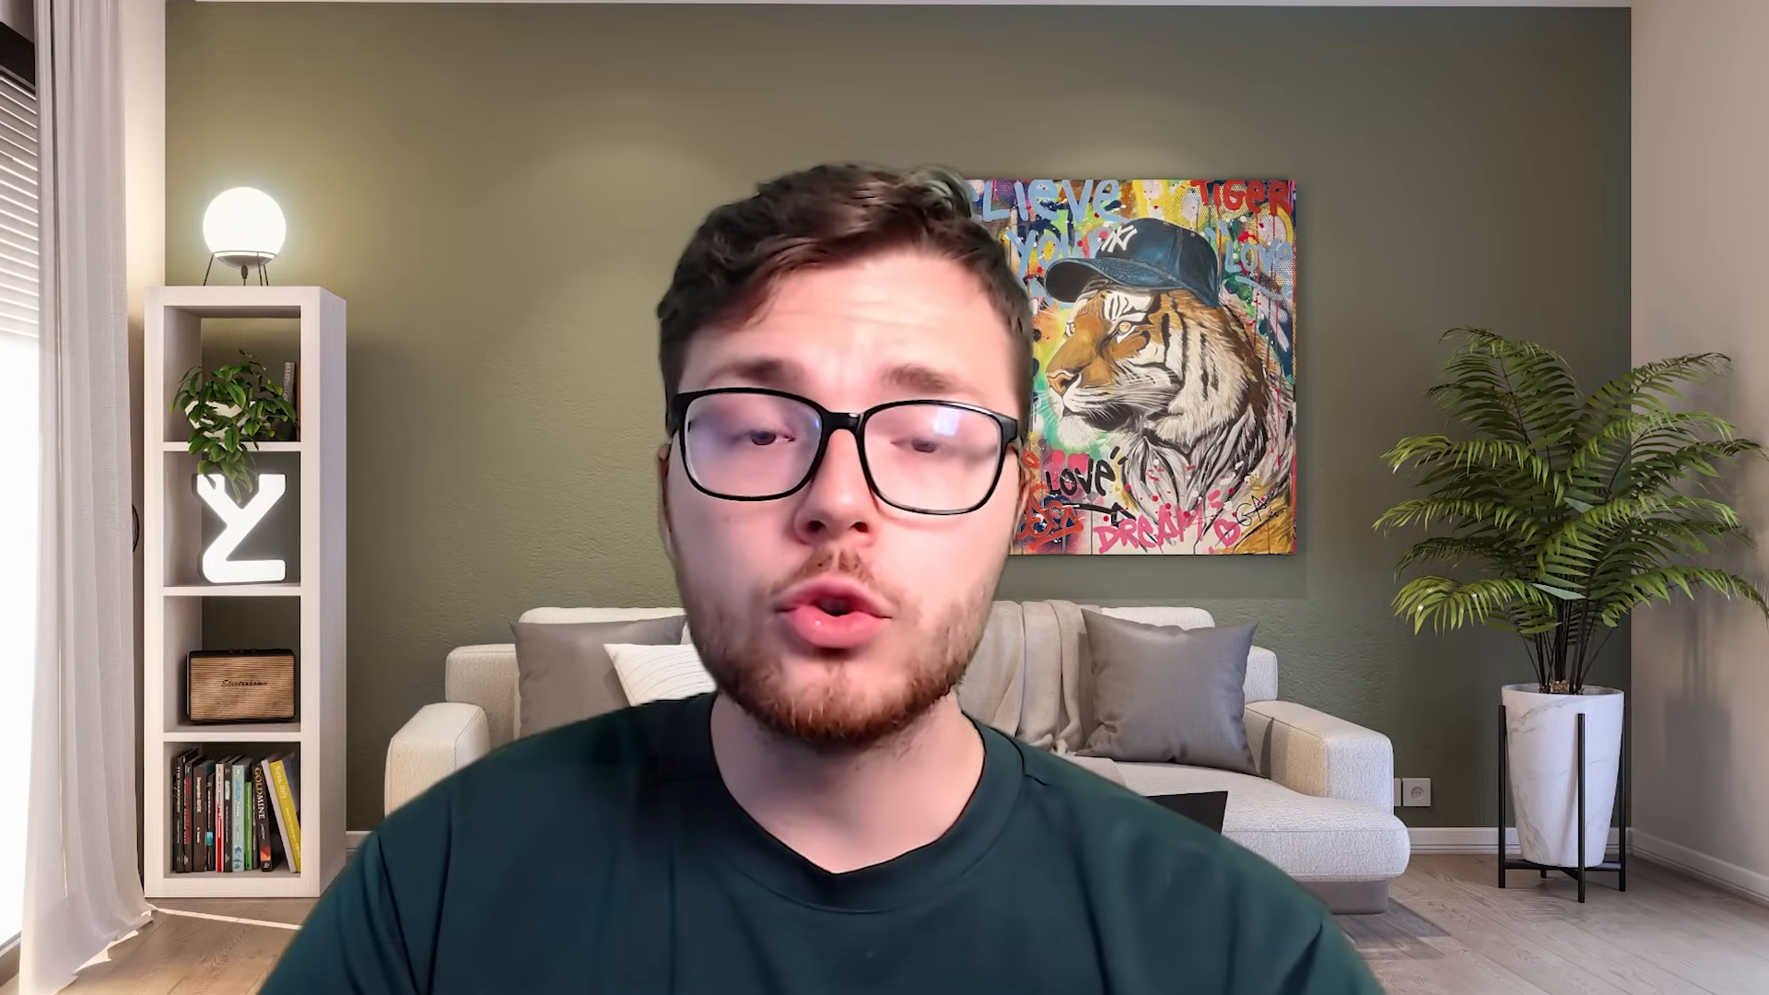
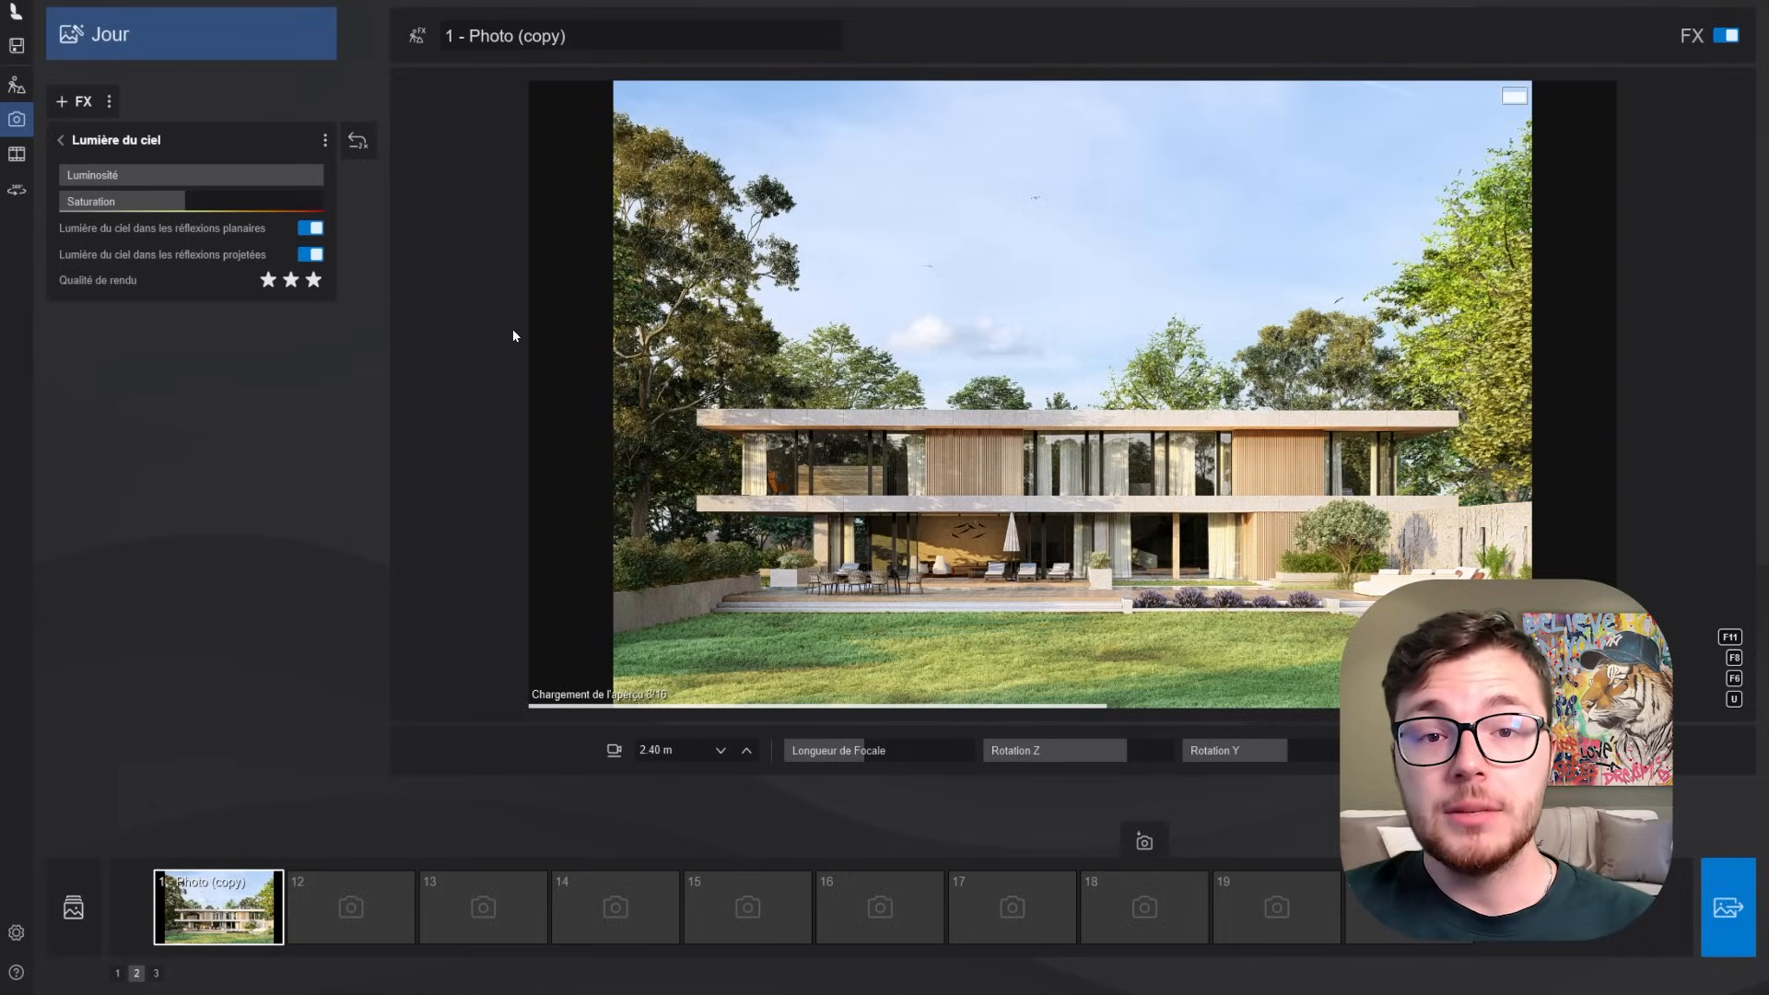
- Try the Lumière du ciel Saturation at its maximum and at a very low value
{"action": "left_click_drag", "start_coordinate": [192, 207], "coordinate": [506, 217]}
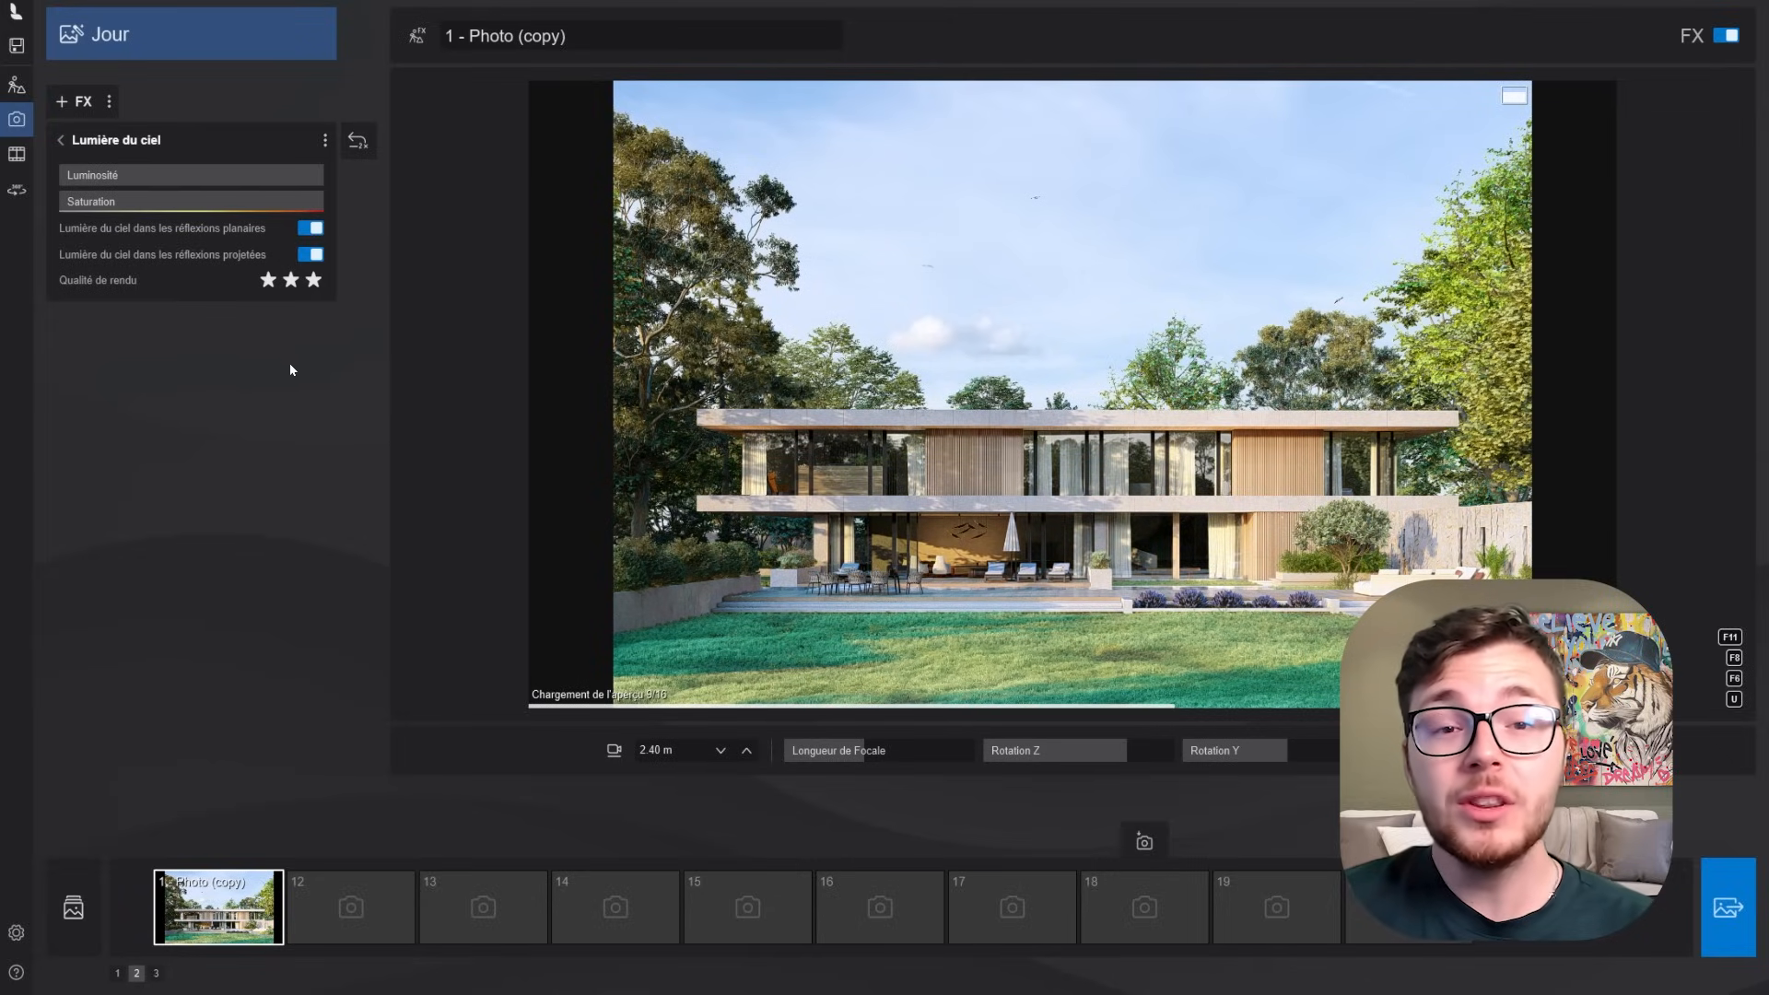
{"action": "left_click_drag", "start_coordinate": [261, 201], "coordinate": [83, 201]}
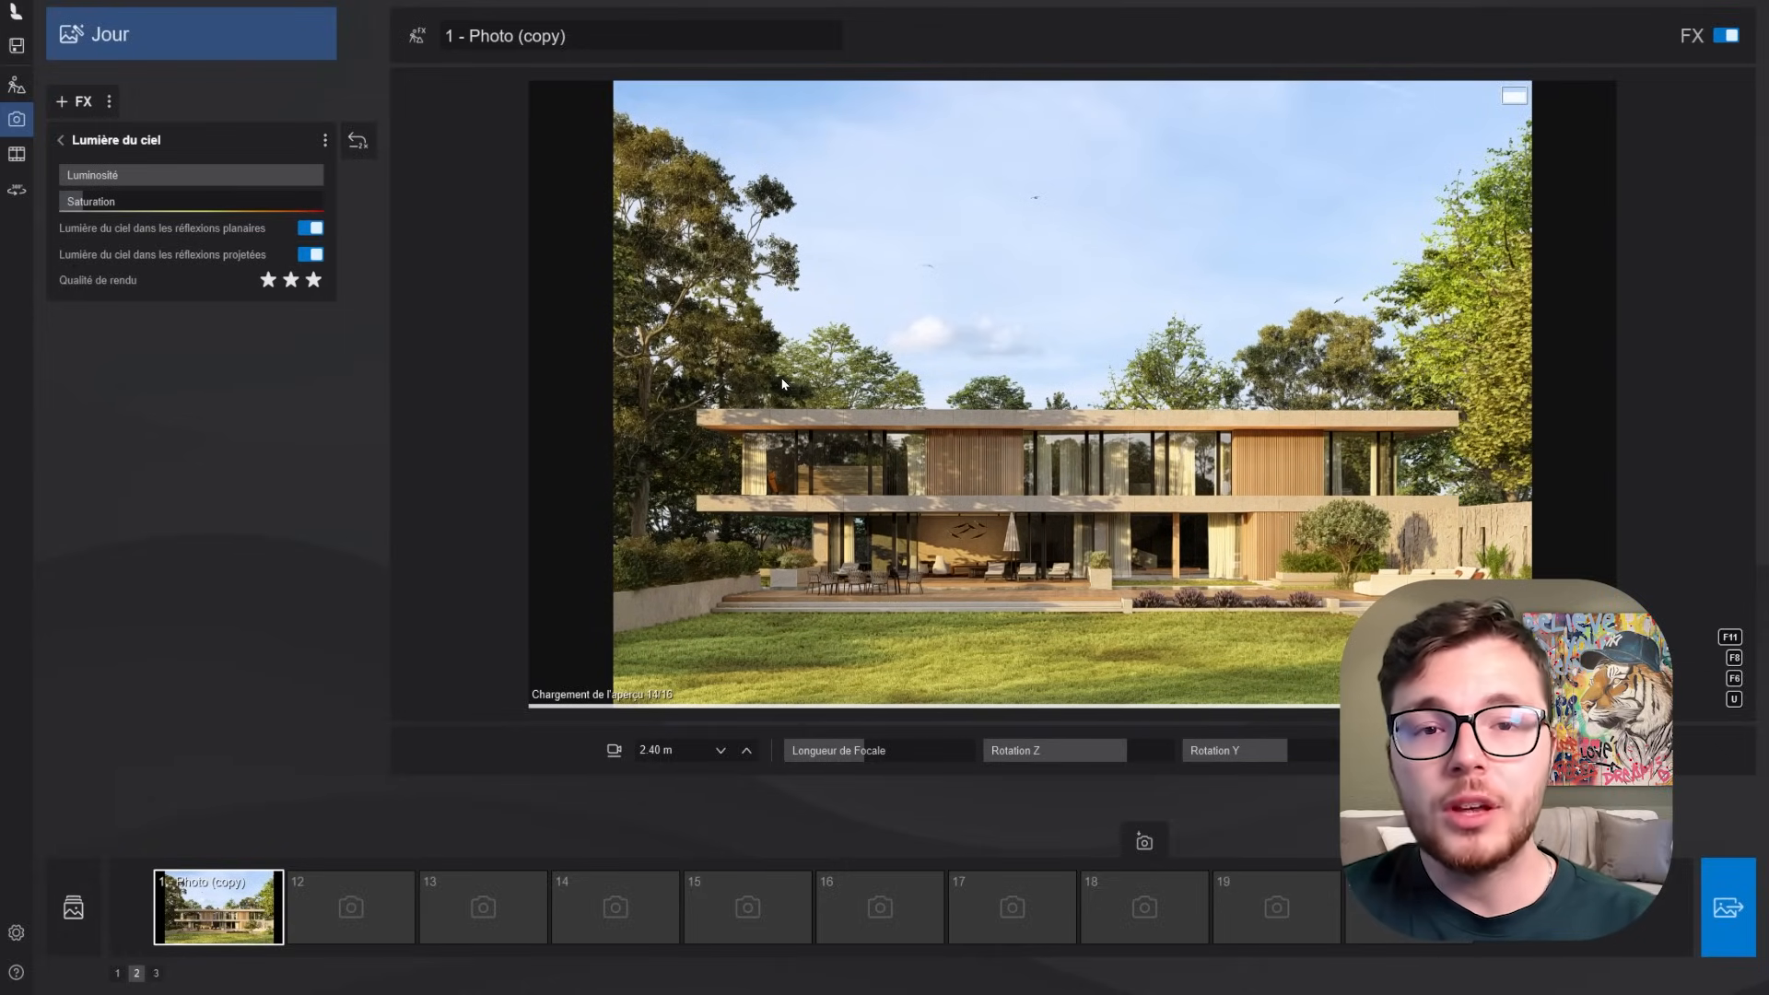
- Set the Lumière du ciel Luminosité to 65% and Saturation to 54%, refreshing the preview to check the result
{"action": "mouse_move", "coordinate": [185, 174]}
{"action": "left_mouse_down"}
{"action": "mouse_move", "coordinate": [270, 174]}
{"action": "mouse_move", "coordinate": [188, 171]}
{"action": "left_mouse_up"}
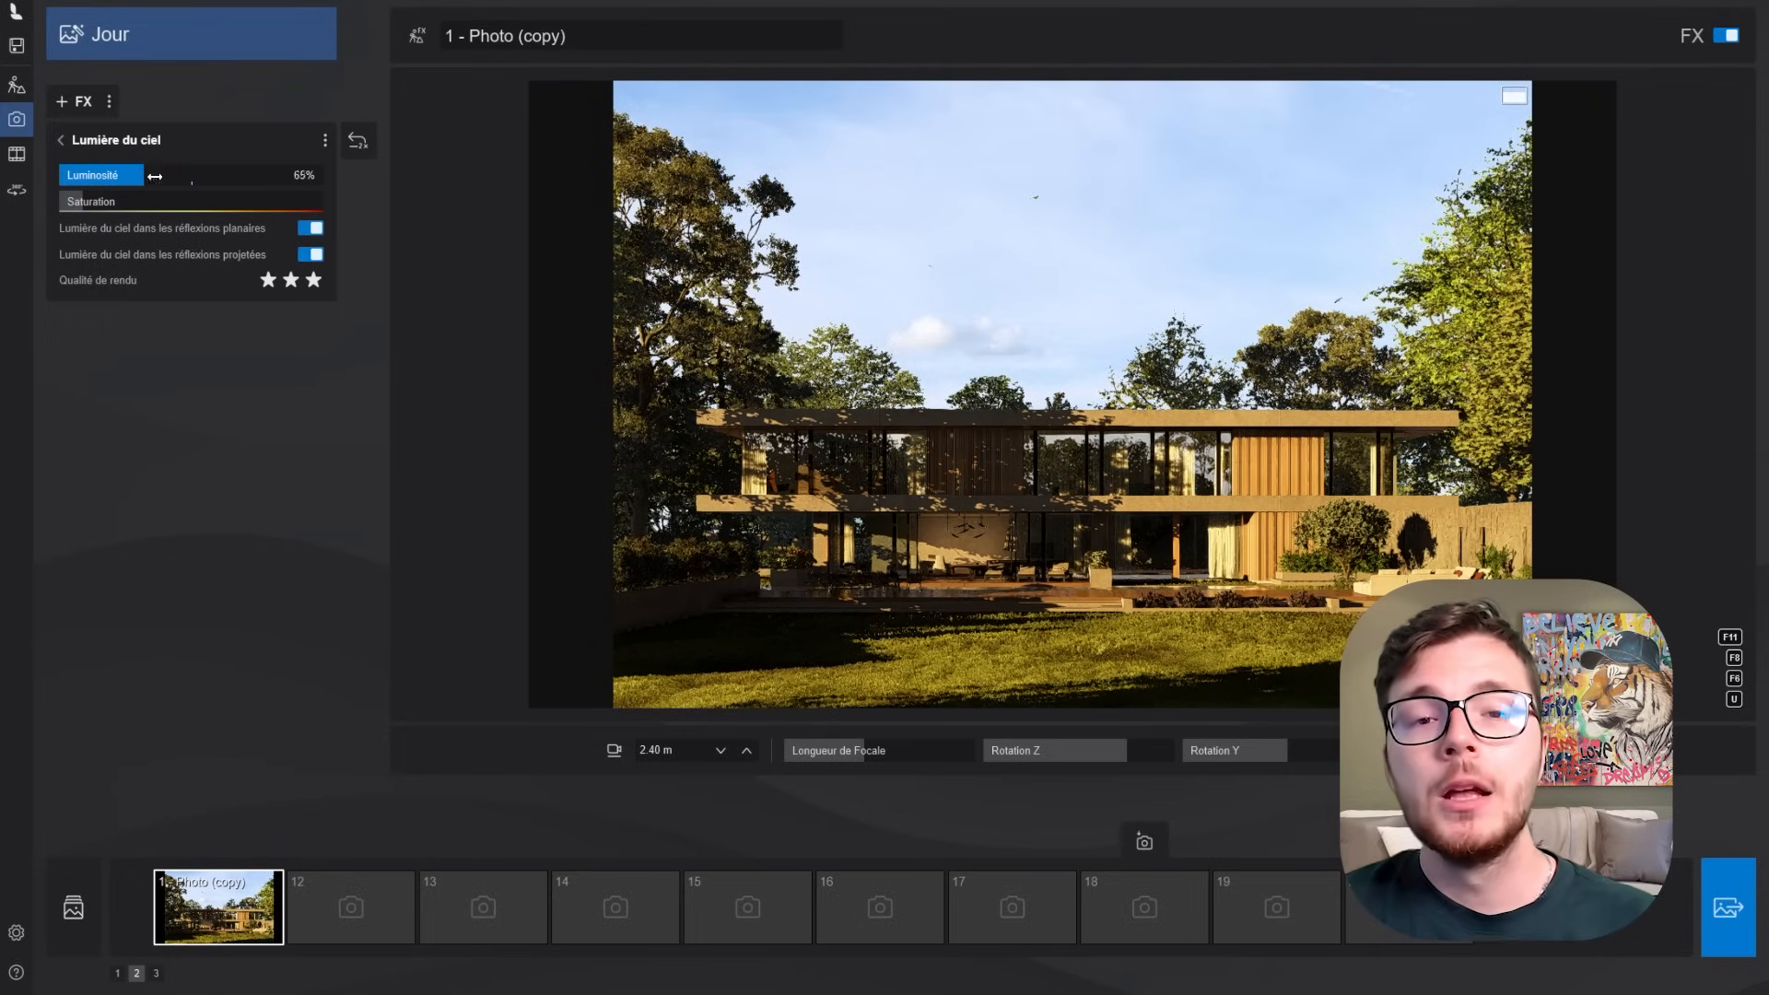
{"action": "left_click", "coordinate": [627, 371]}
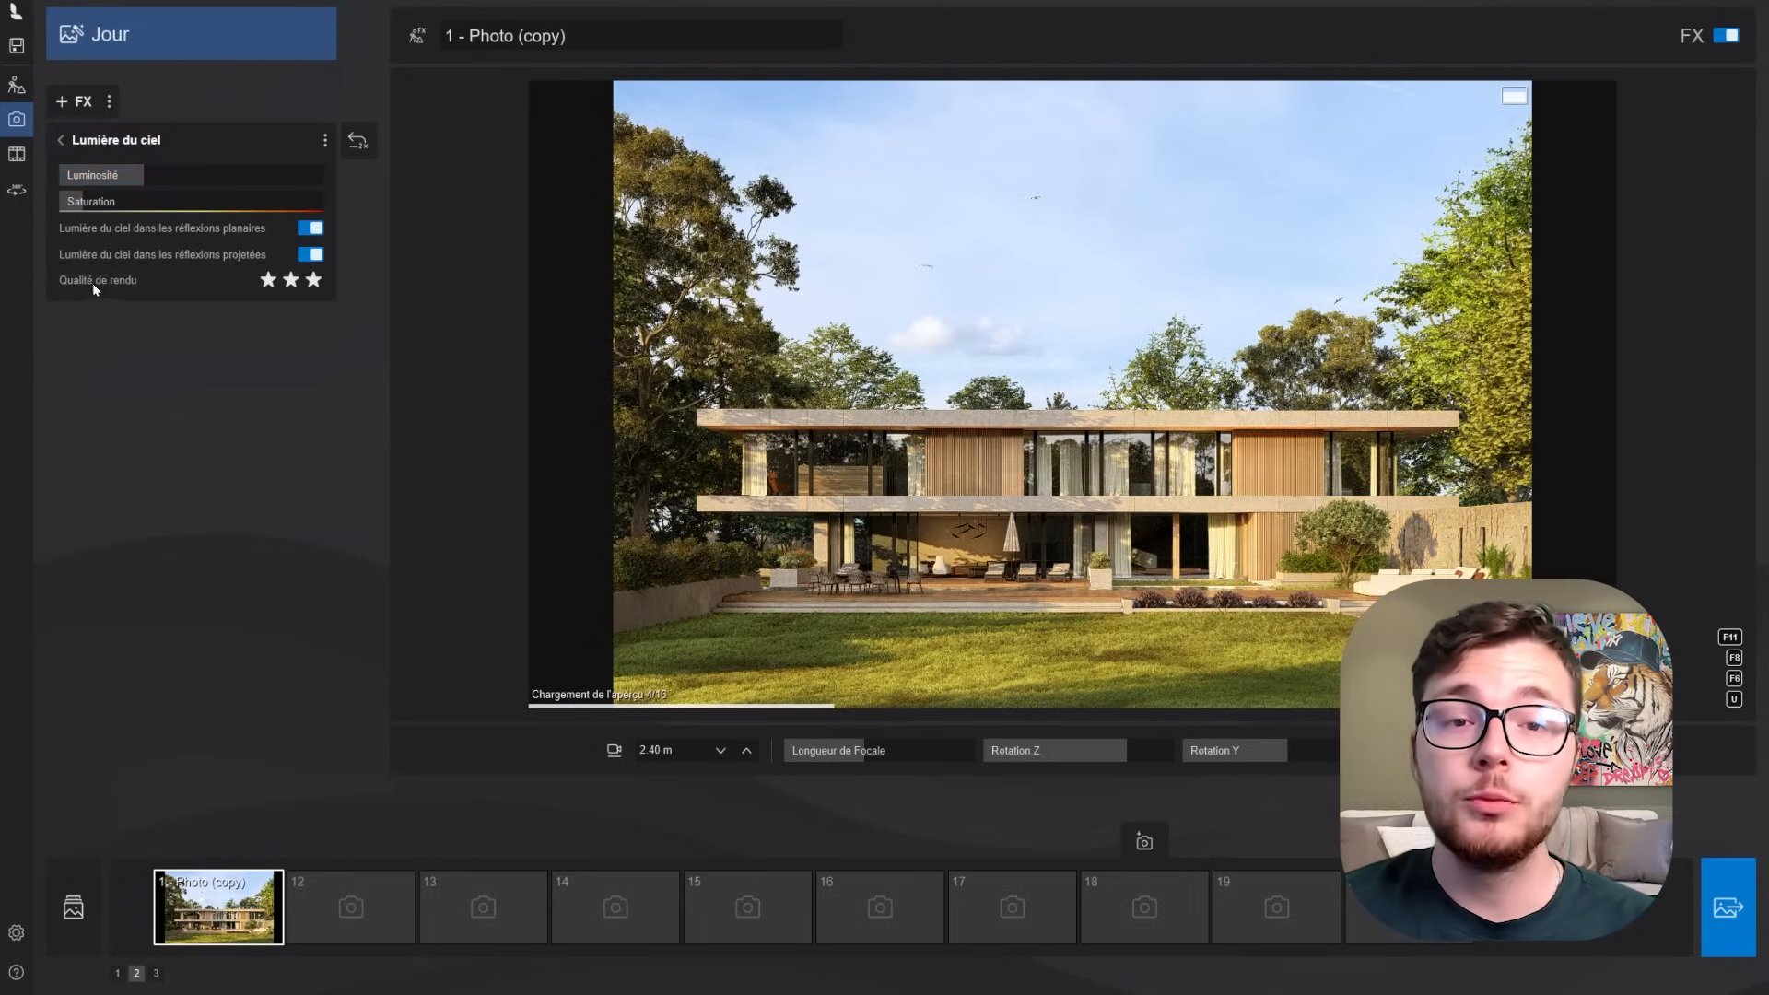
{"action": "left_click", "coordinate": [126, 200]}
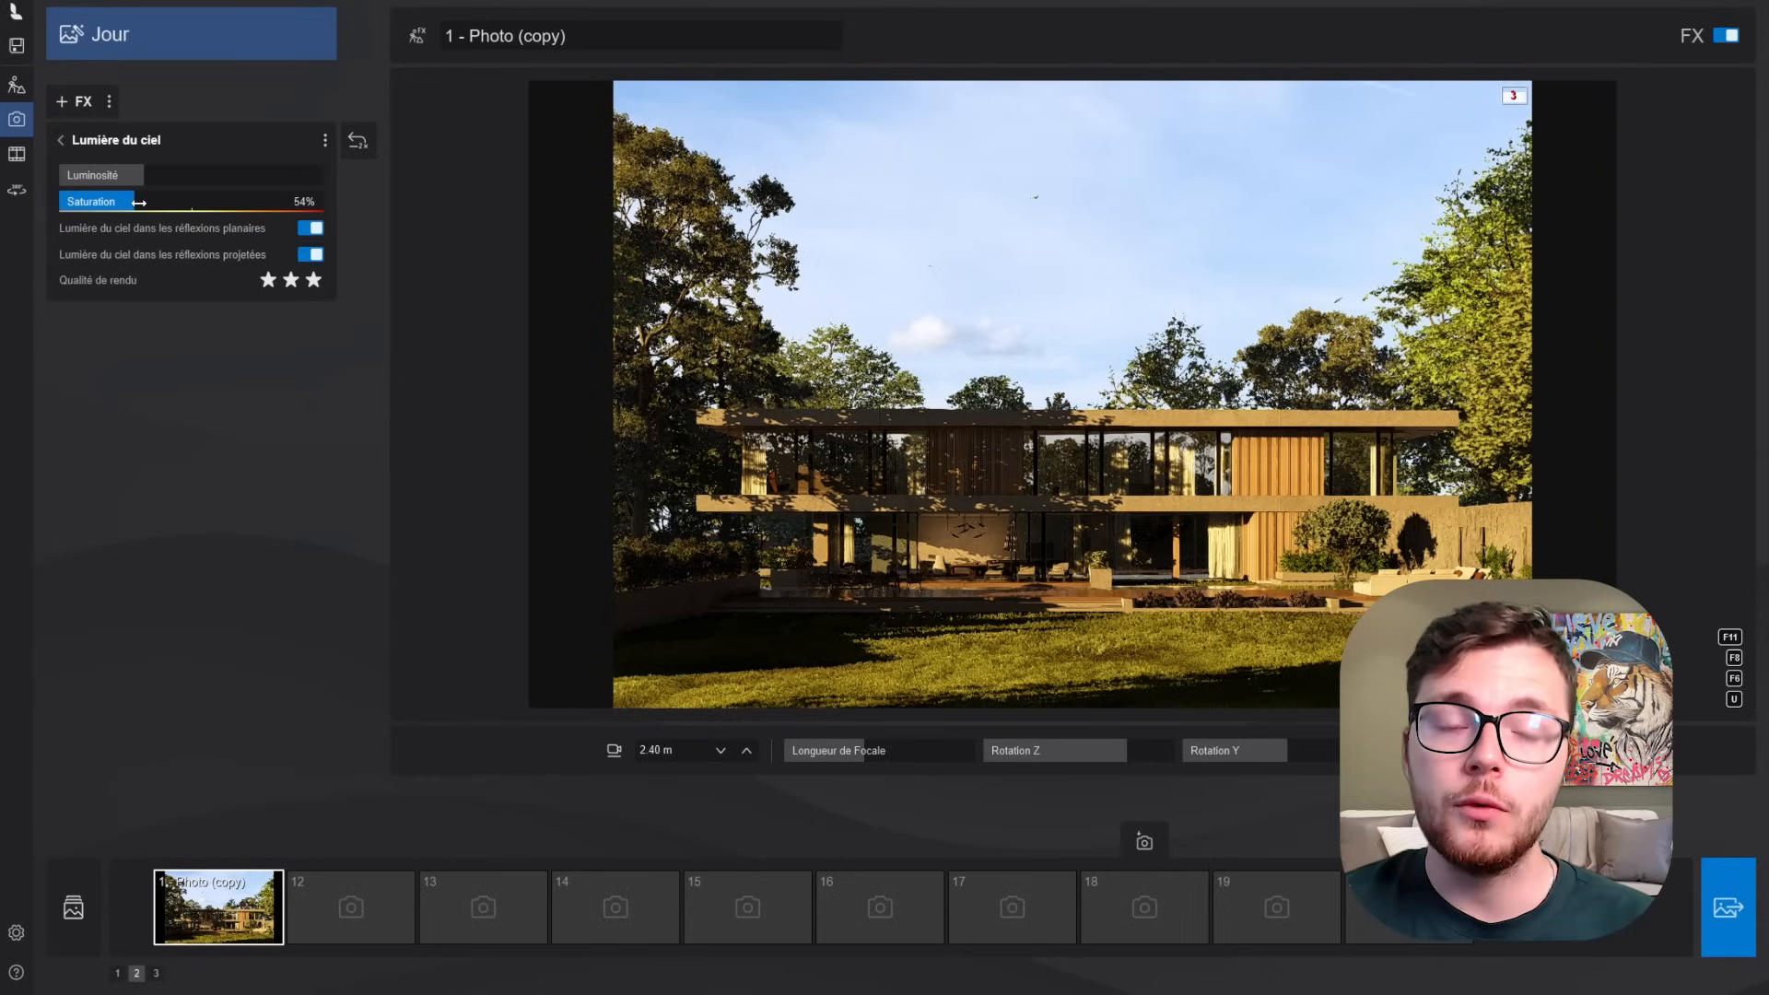
{"action": "left_click", "coordinate": [268, 281]}
{"action": "left_click", "coordinate": [833, 509]}
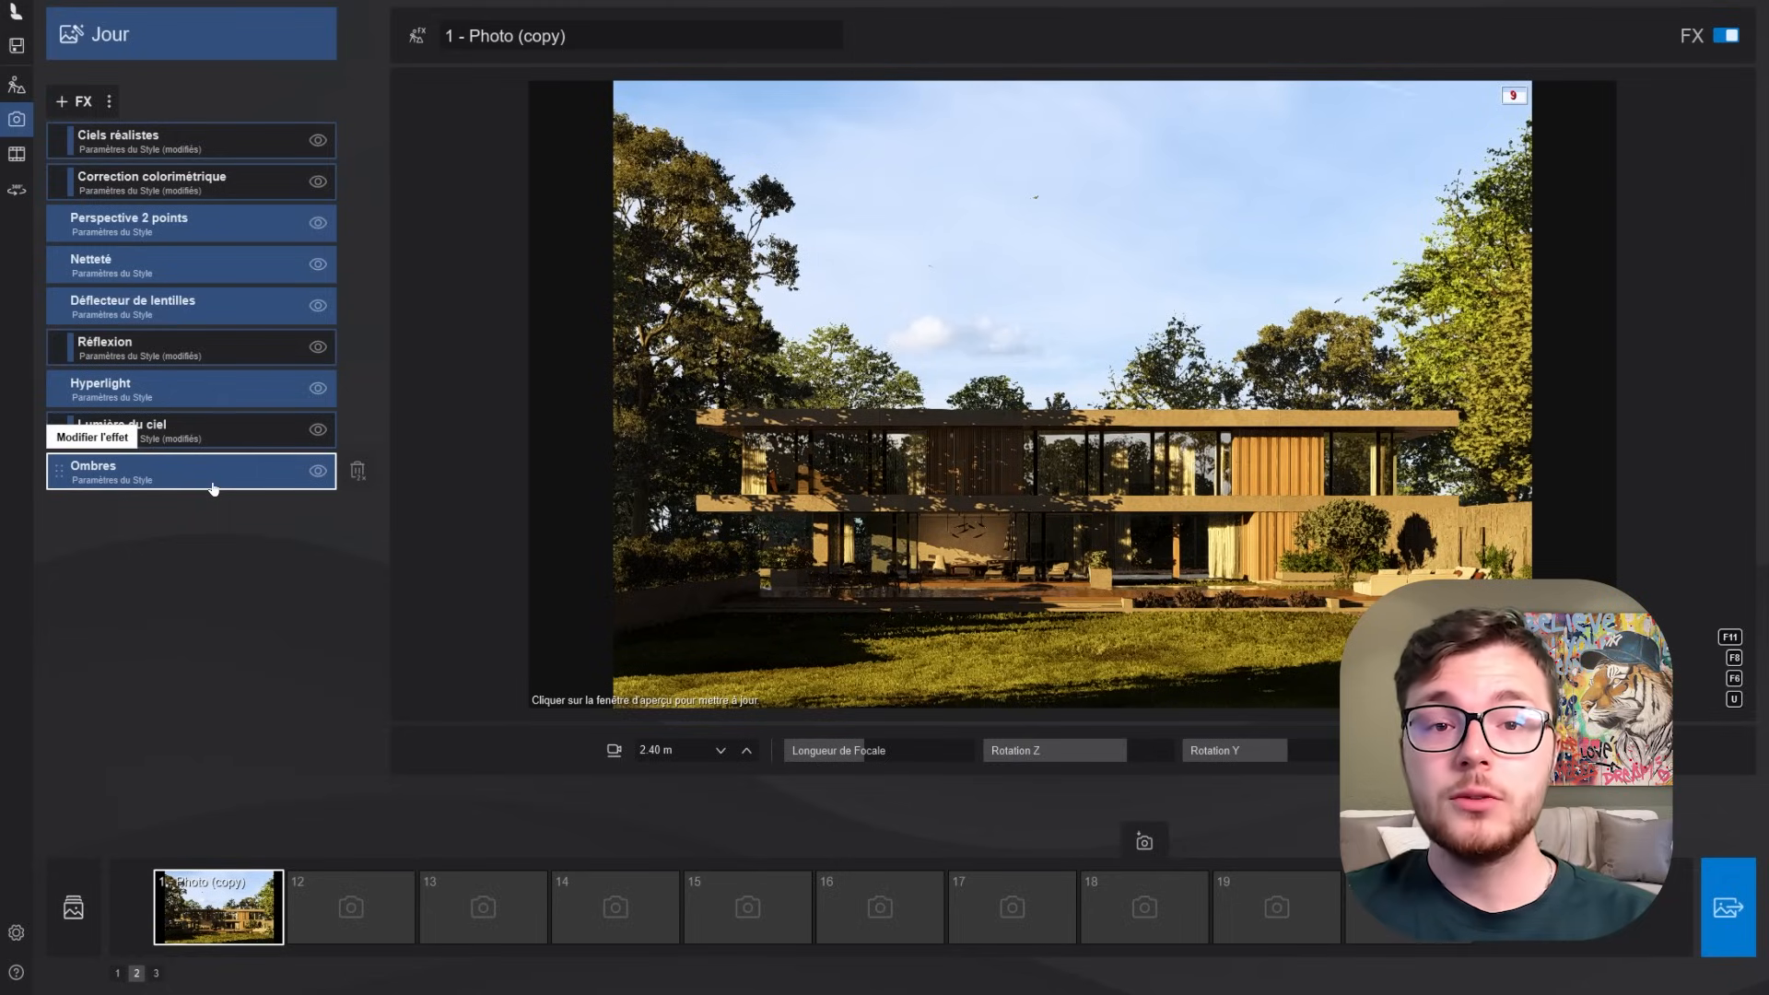
- In the Ombres effect, lower Luminosité slightly, put Omnishadow at its maximum and set Type d'ombre to Normal
{"action": "left_click", "coordinate": [212, 485]}
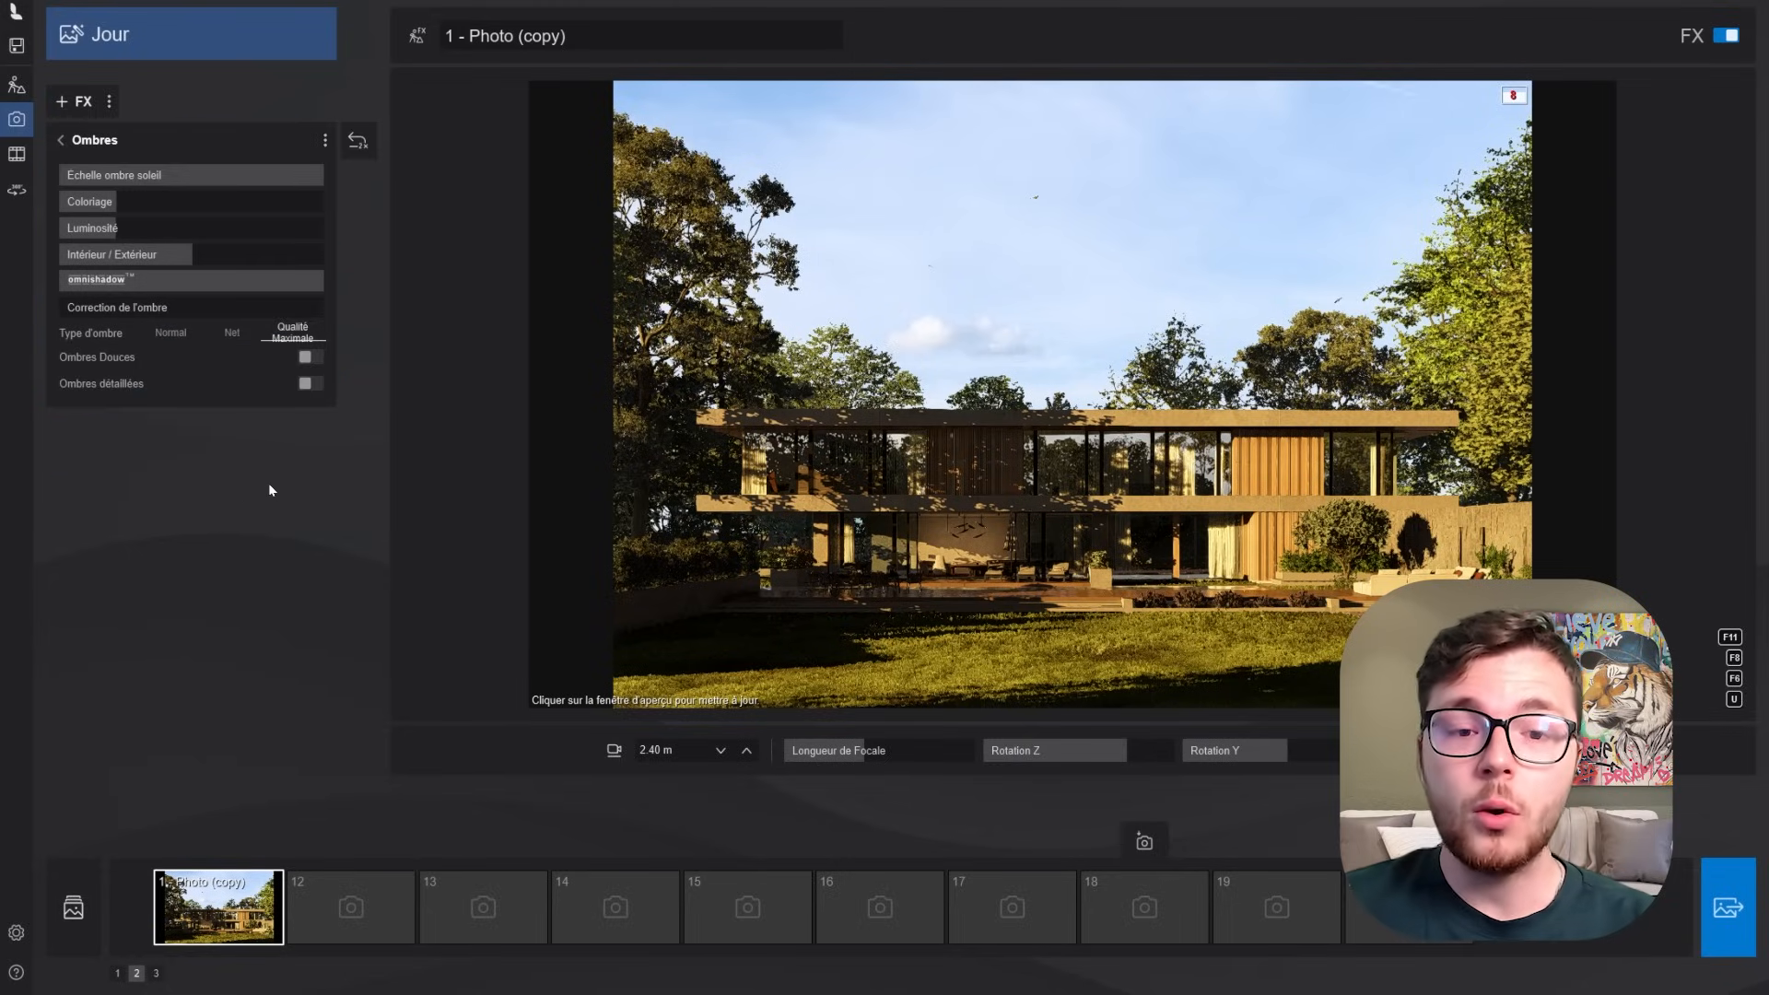
{"action": "mouse_move", "coordinate": [106, 227]}
{"action": "left_mouse_down"}
{"action": "mouse_move", "coordinate": [46, 228]}
{"action": "mouse_move", "coordinate": [244, 229]}
{"action": "mouse_move", "coordinate": [94, 234]}
{"action": "left_mouse_up"}
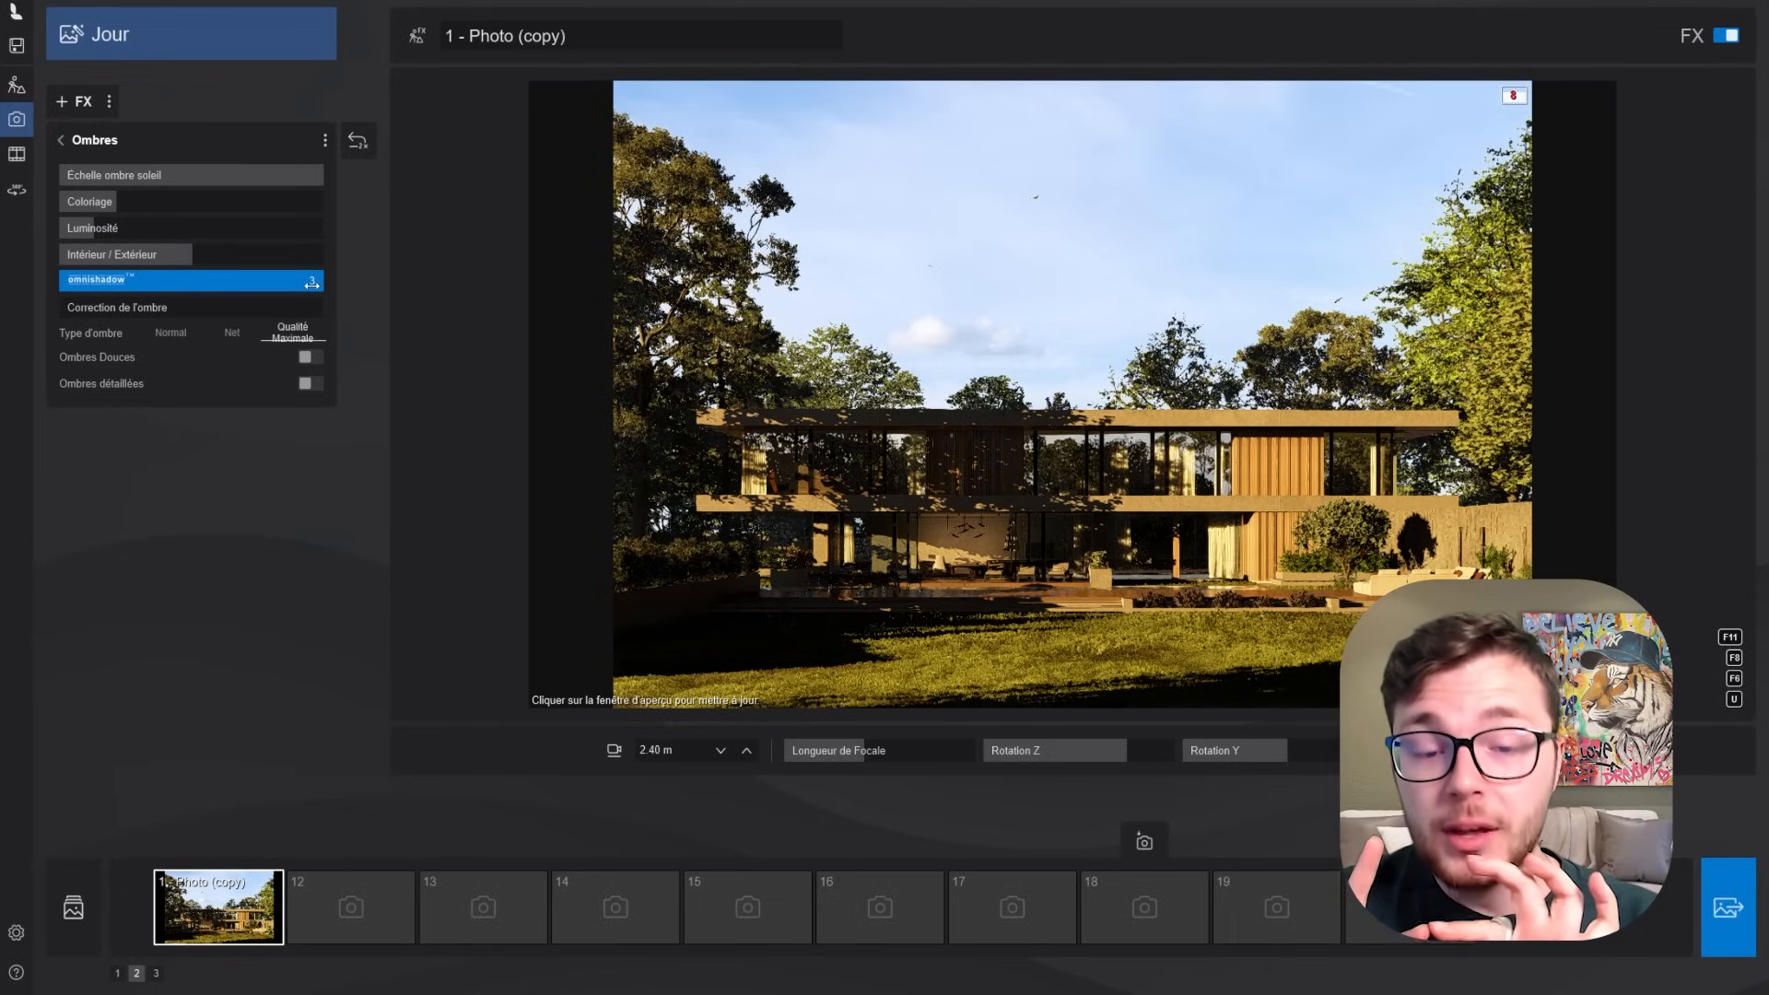
{"action": "left_click_drag", "start_coordinate": [300, 285], "coordinate": [342, 296]}
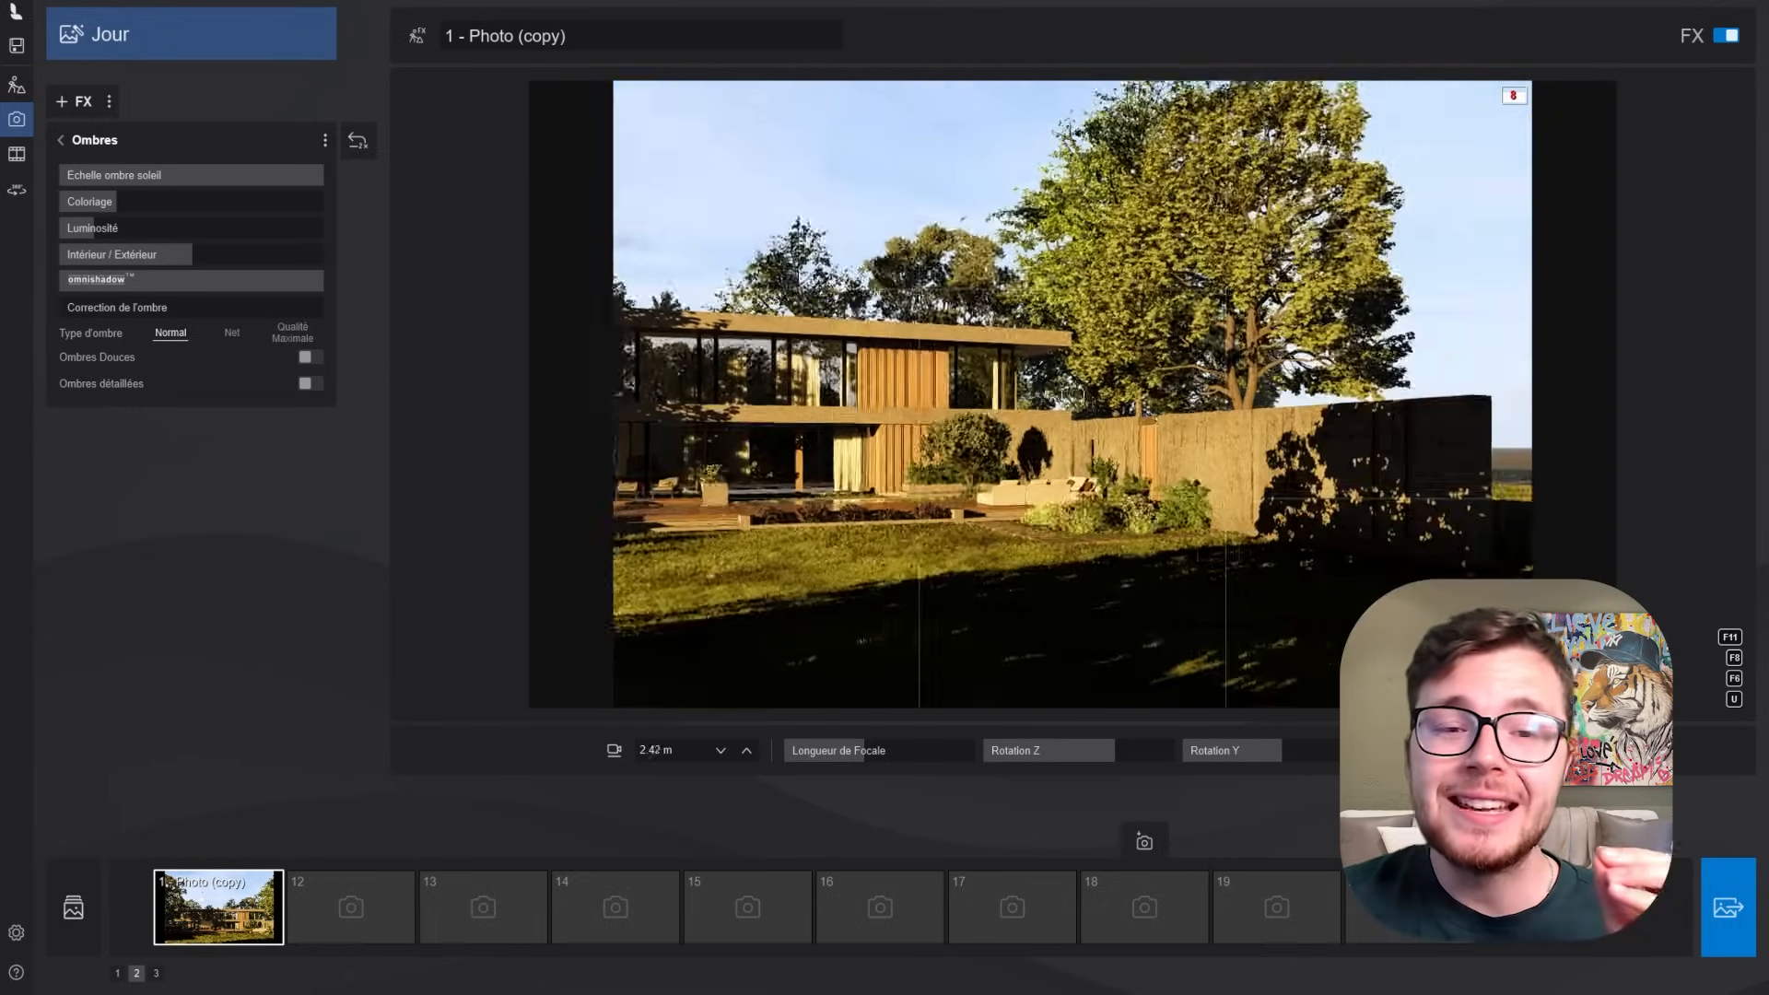
- Enable Ombres Douces and check the tree shadows up close on the façade
{"action": "right_click_drag", "start_coordinate": [1072, 395], "coordinate": [907, 395]}
{"action": "key", "text": "w"}
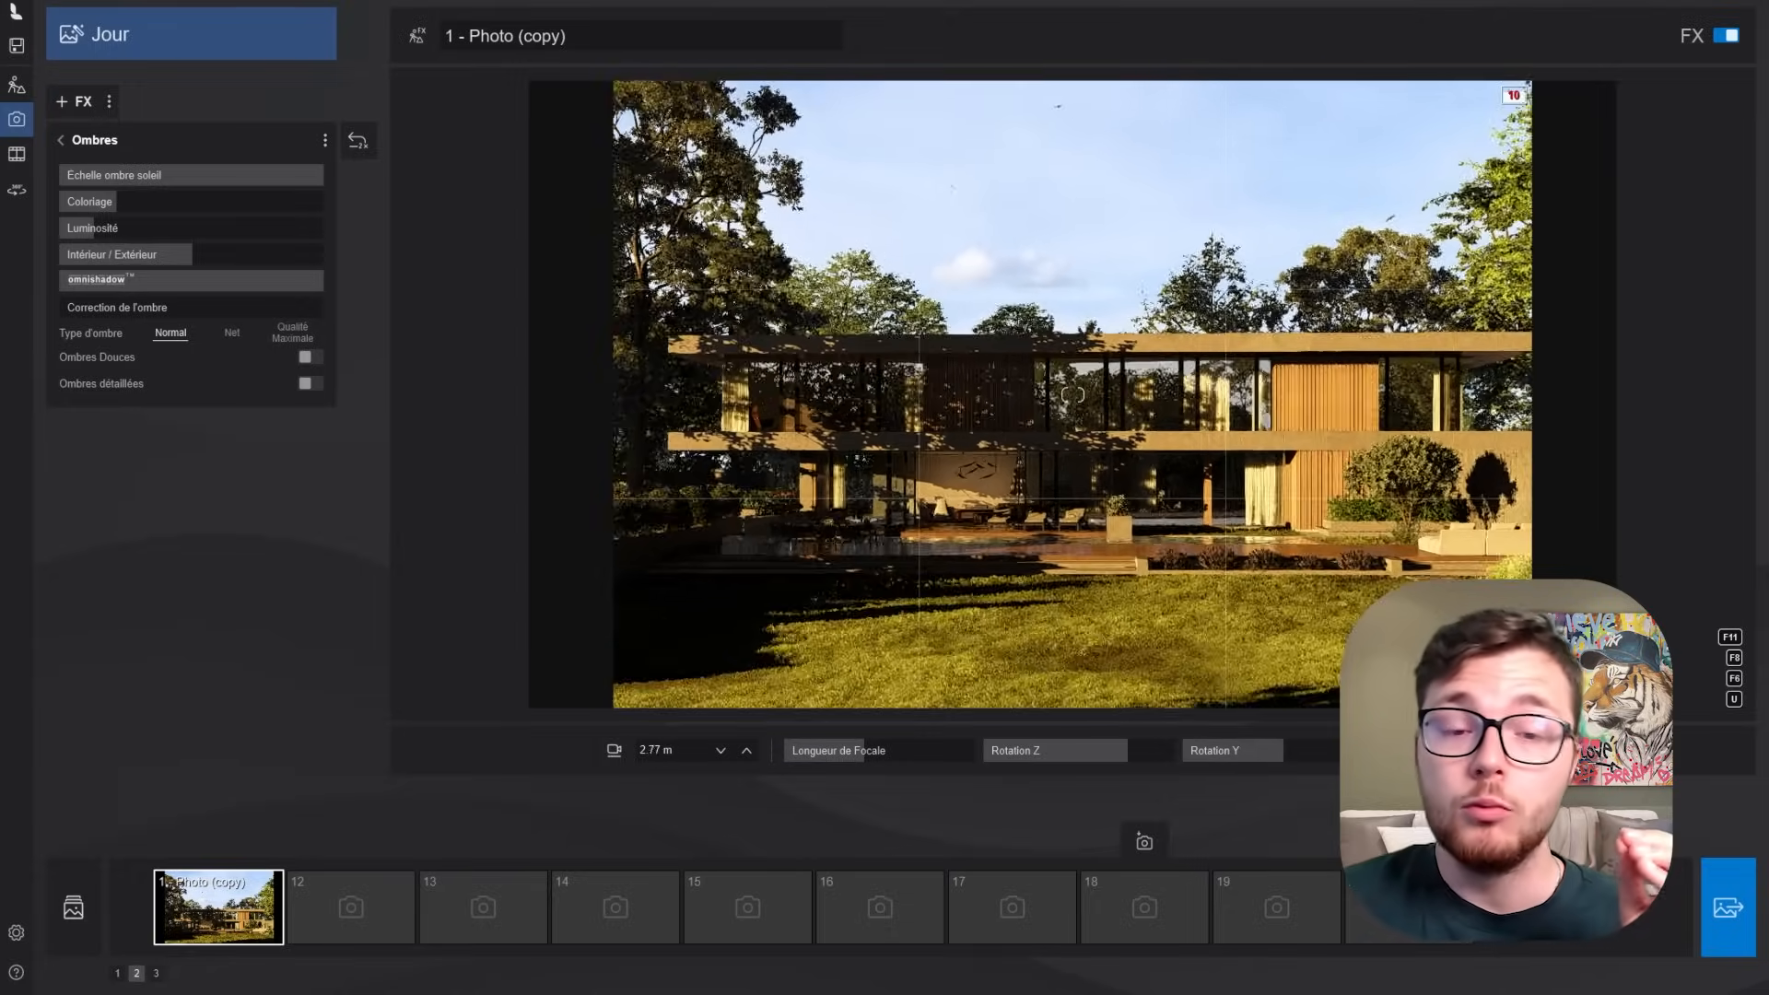
{"action": "key", "text": "w"}
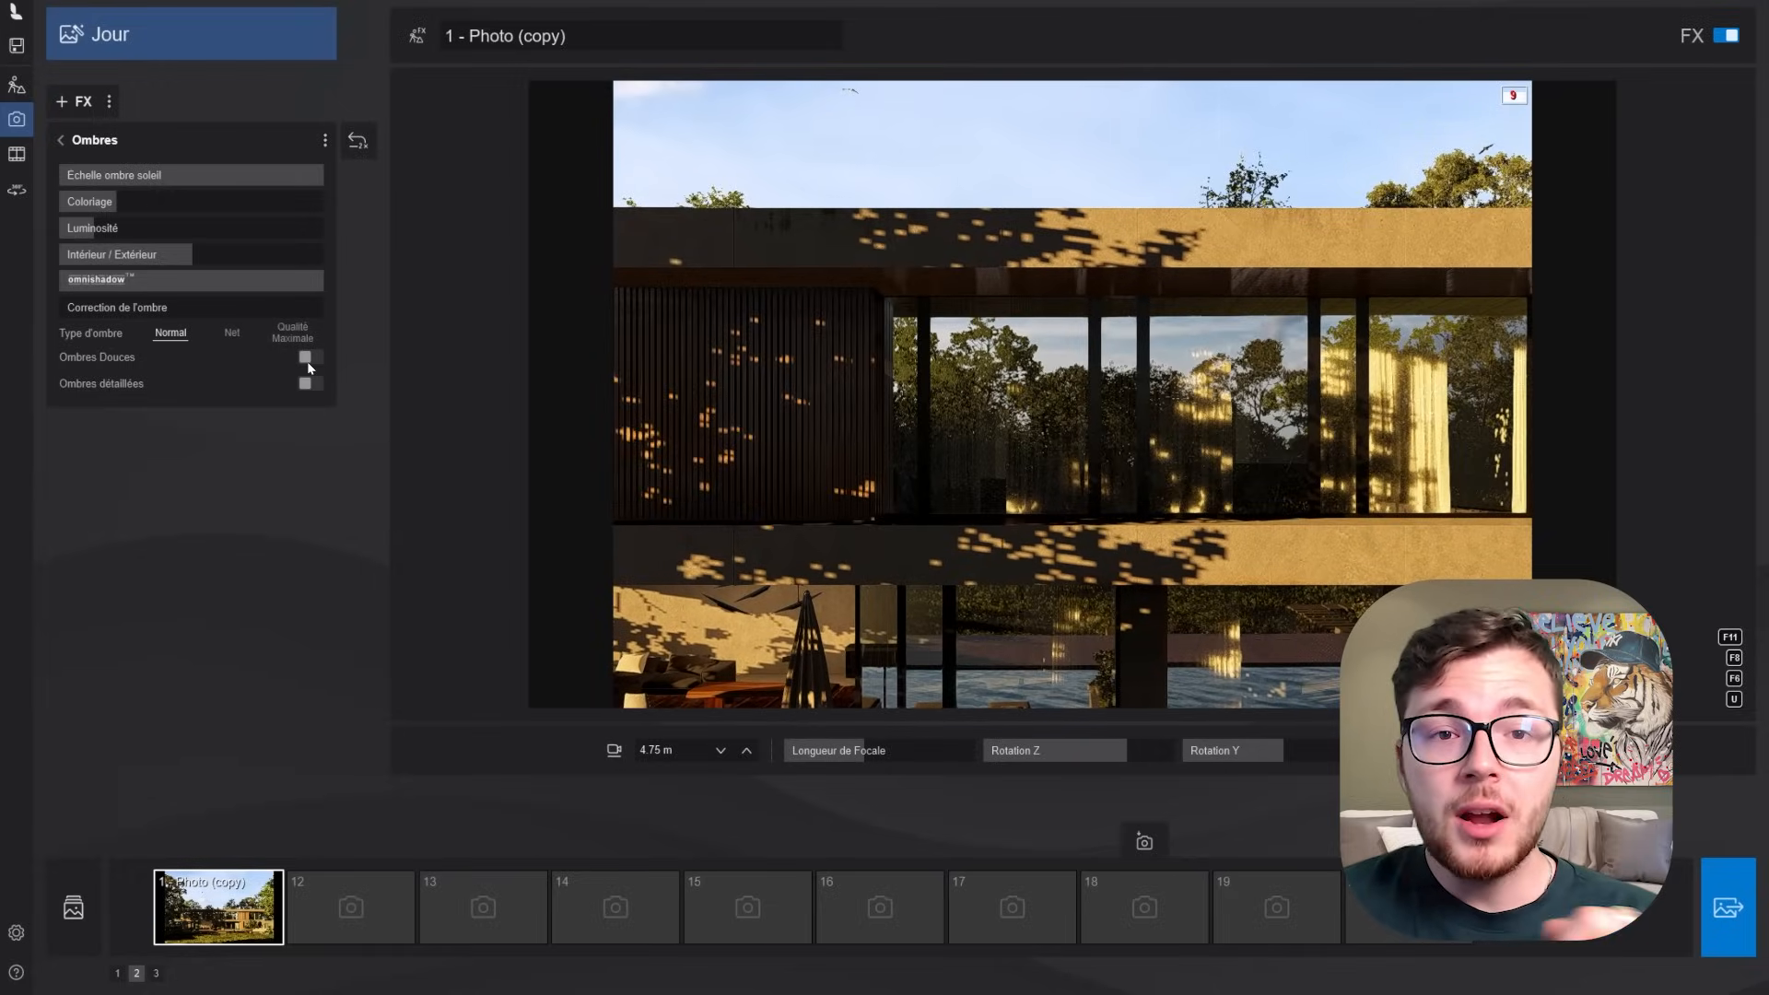
{"action": "left_click", "coordinate": [310, 358]}
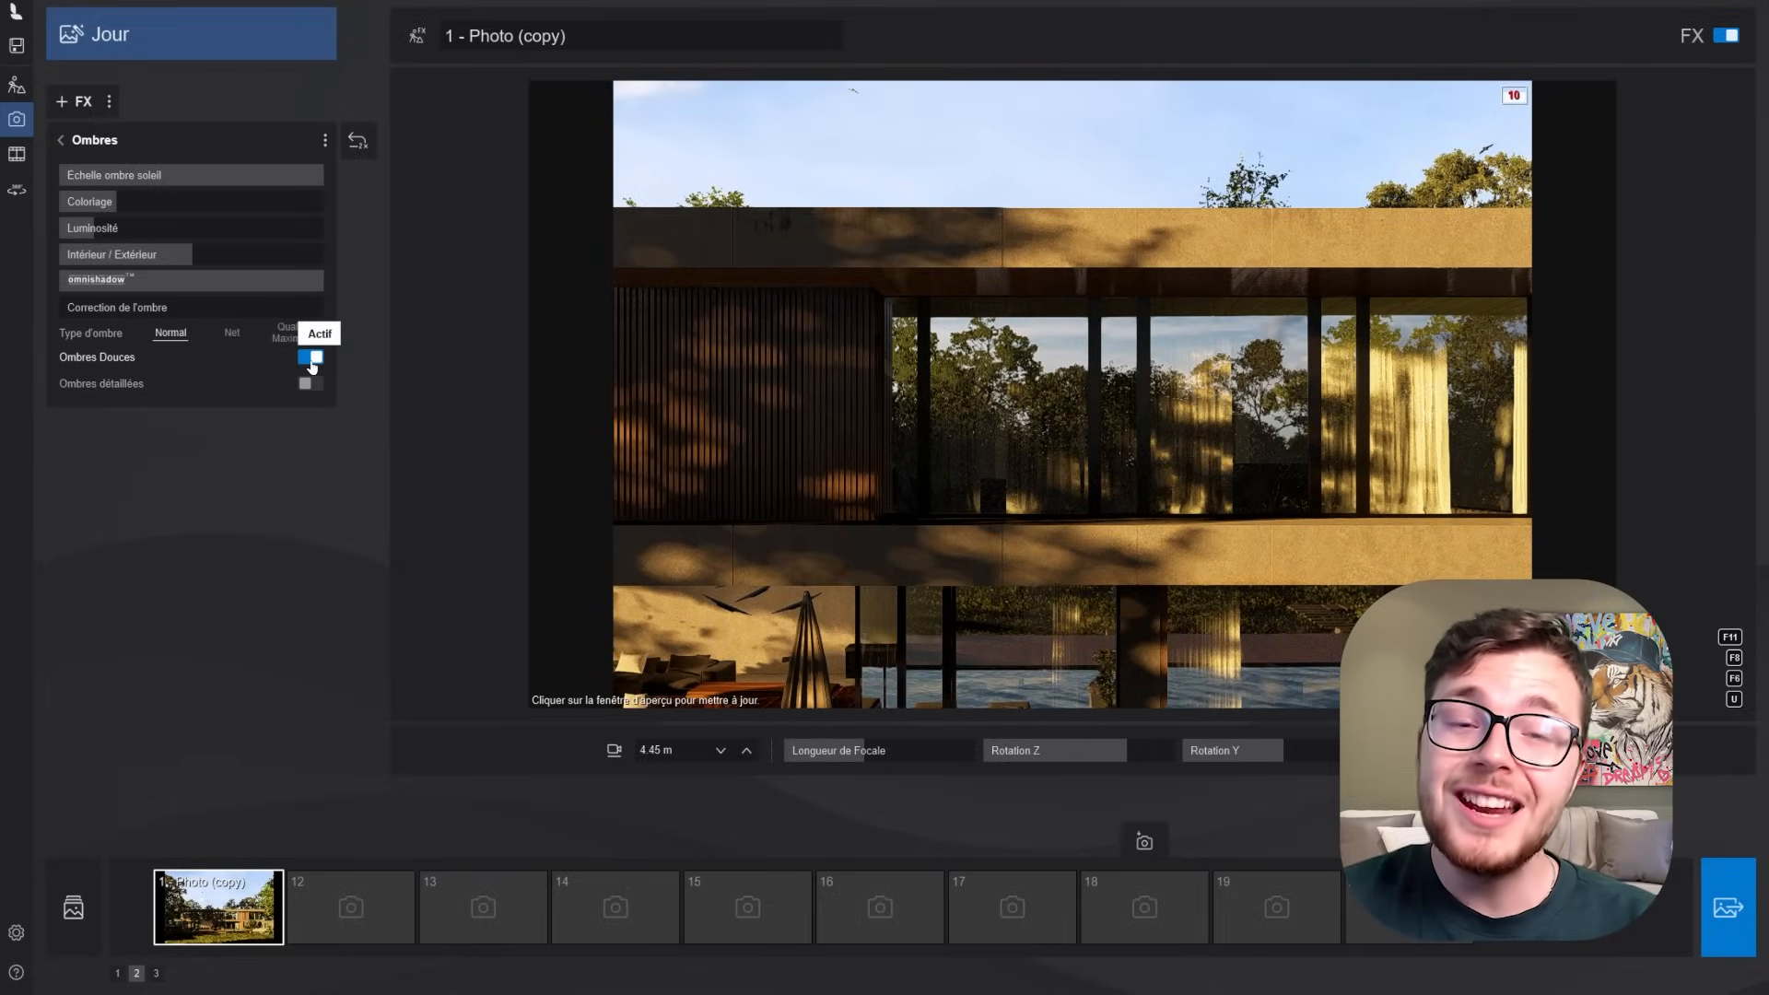
- Compare Ombres détaillées off and on near the lawn, leave it enabled and refresh the preview of the full house view
{"action": "key", "text": "s"}
{"action": "key", "text": "q"}
{"action": "right_click_drag", "start_coordinate": [784, 461], "coordinate": [779, 505]}
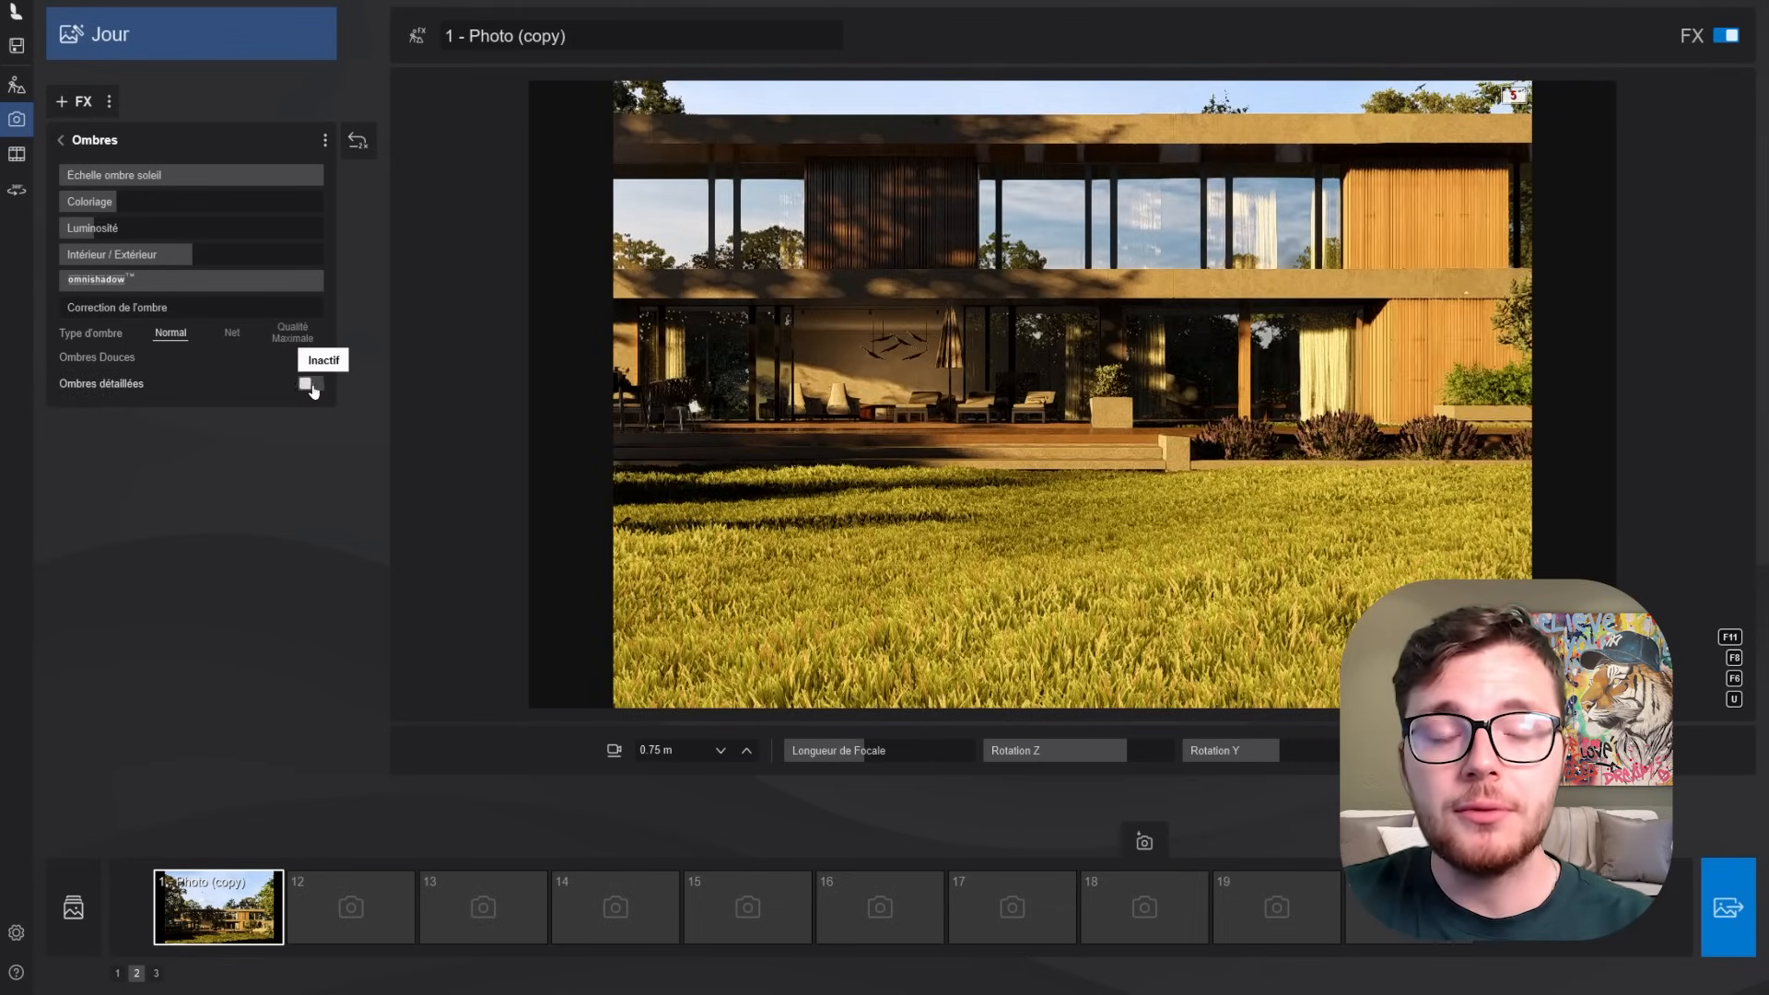
{"action": "left_click", "coordinate": [311, 385]}
{"action": "left_click", "coordinate": [311, 385]}
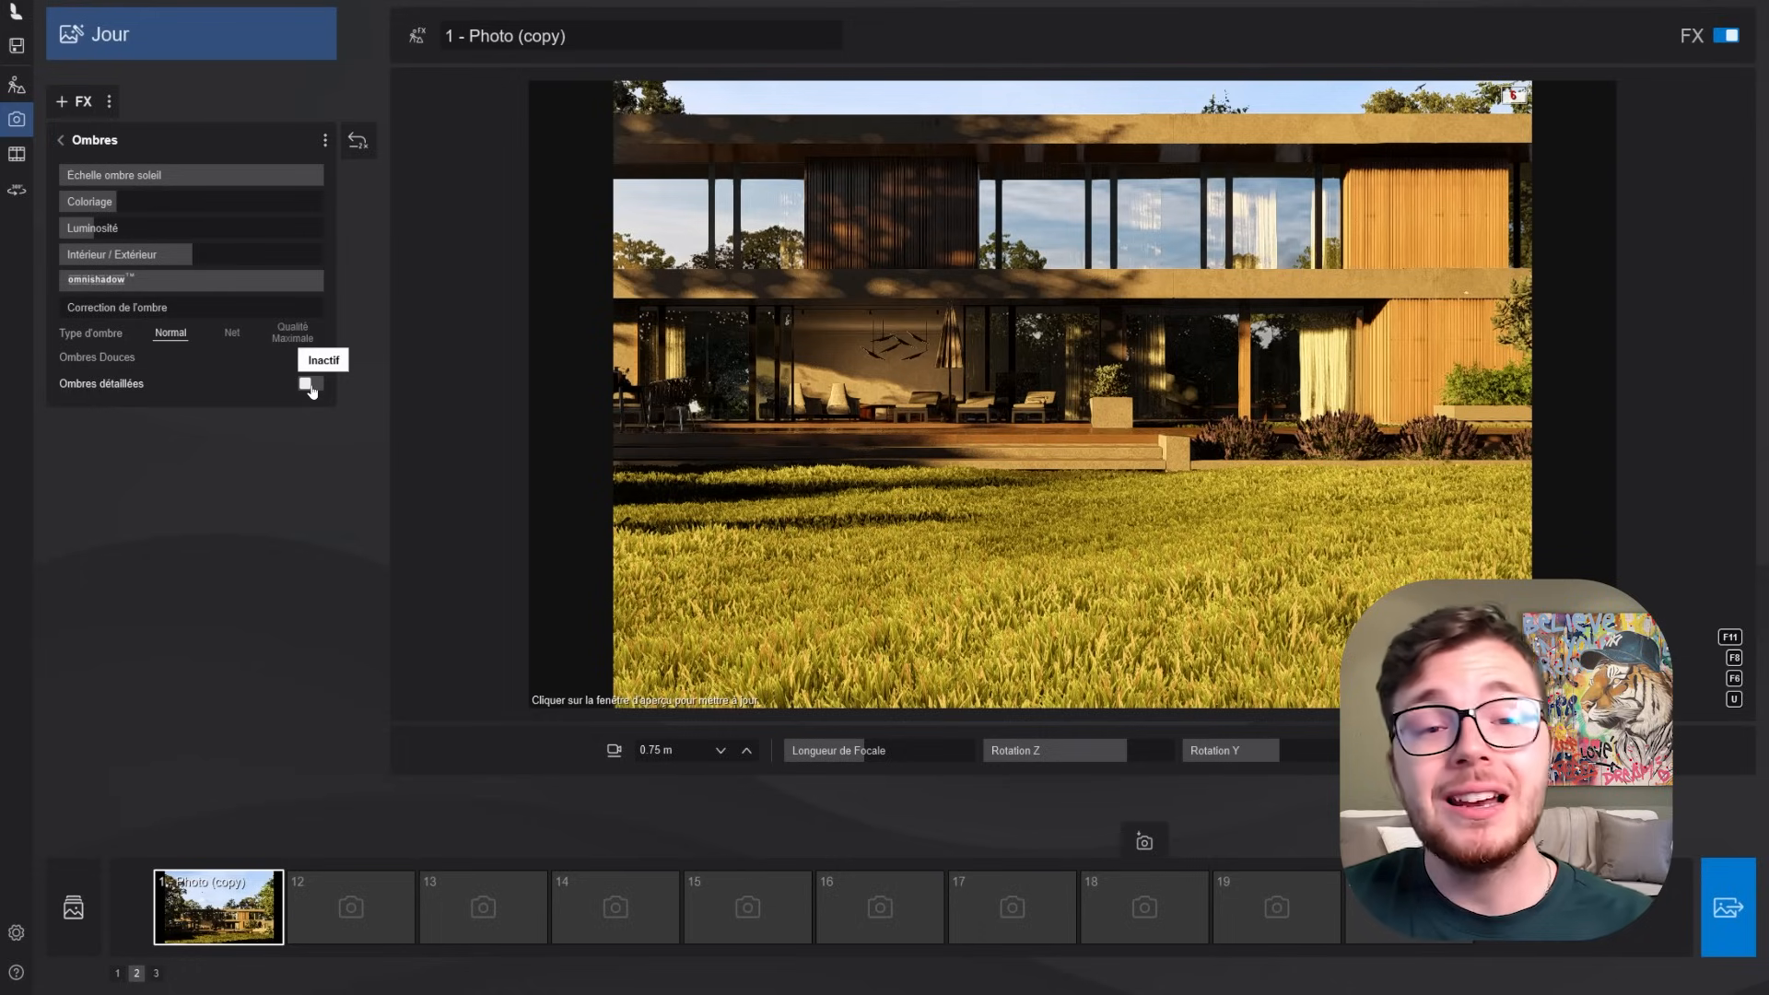
{"action": "left_click", "coordinate": [312, 385]}
{"action": "left_click", "coordinate": [312, 385]}
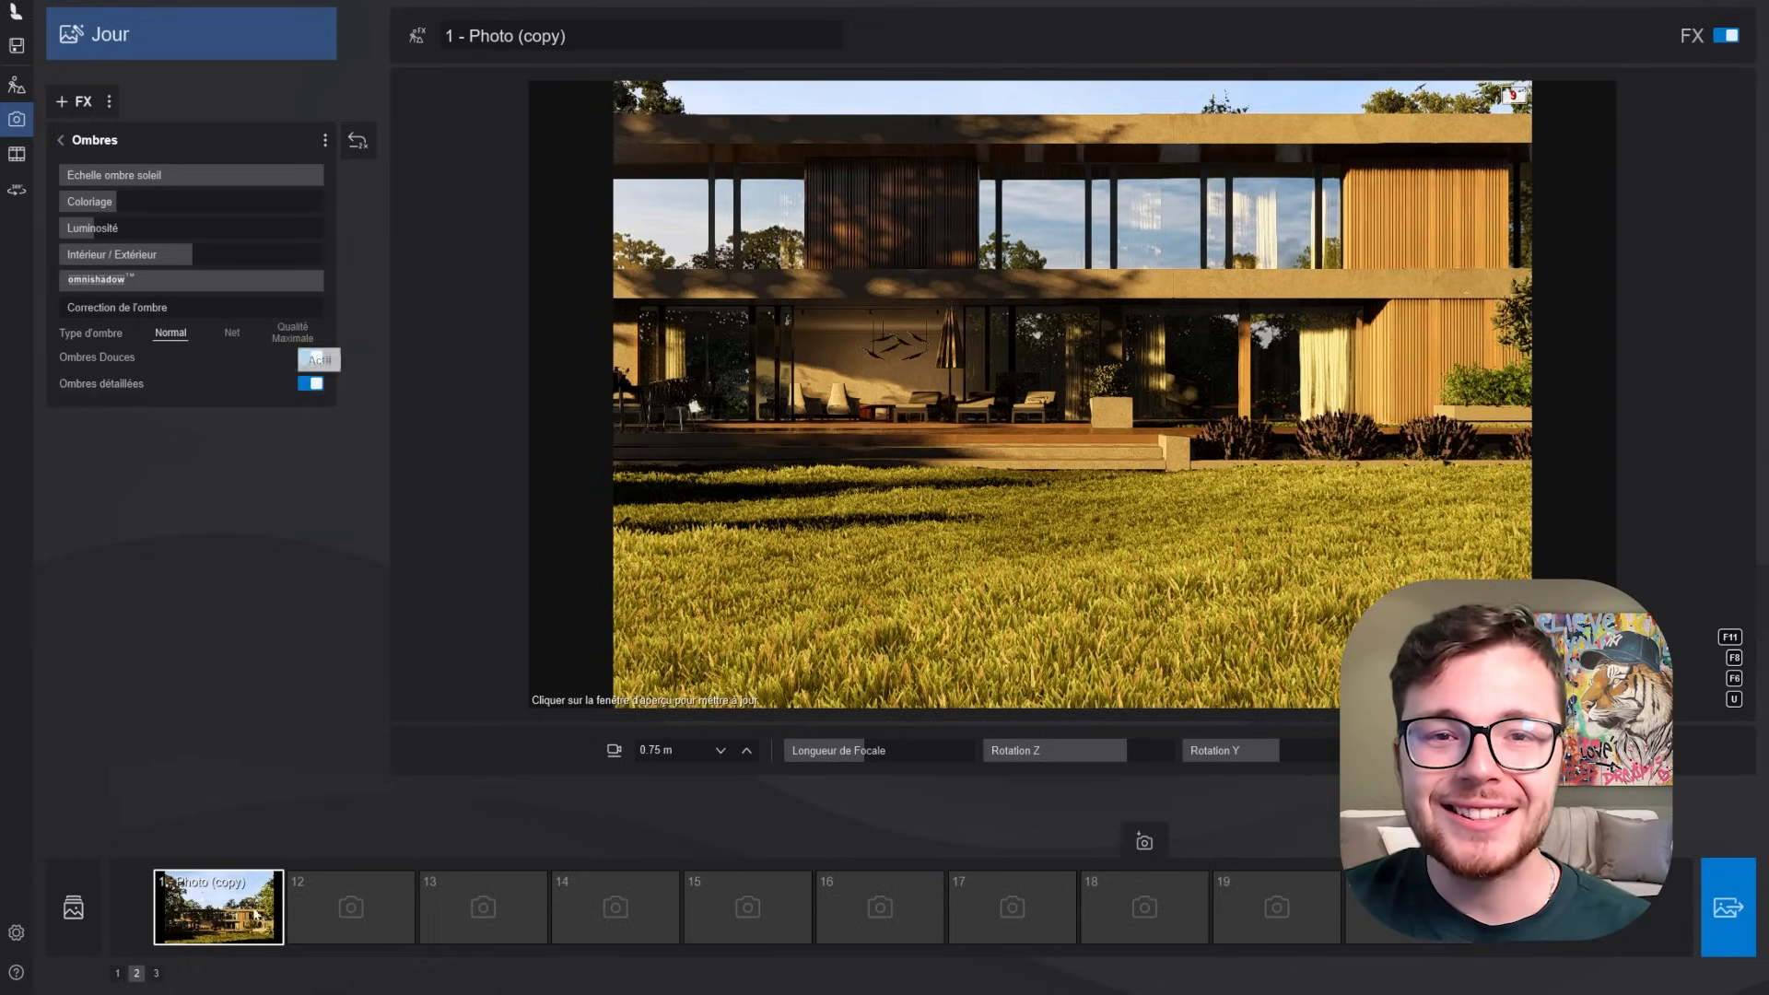
{"action": "left_click", "coordinate": [951, 540]}
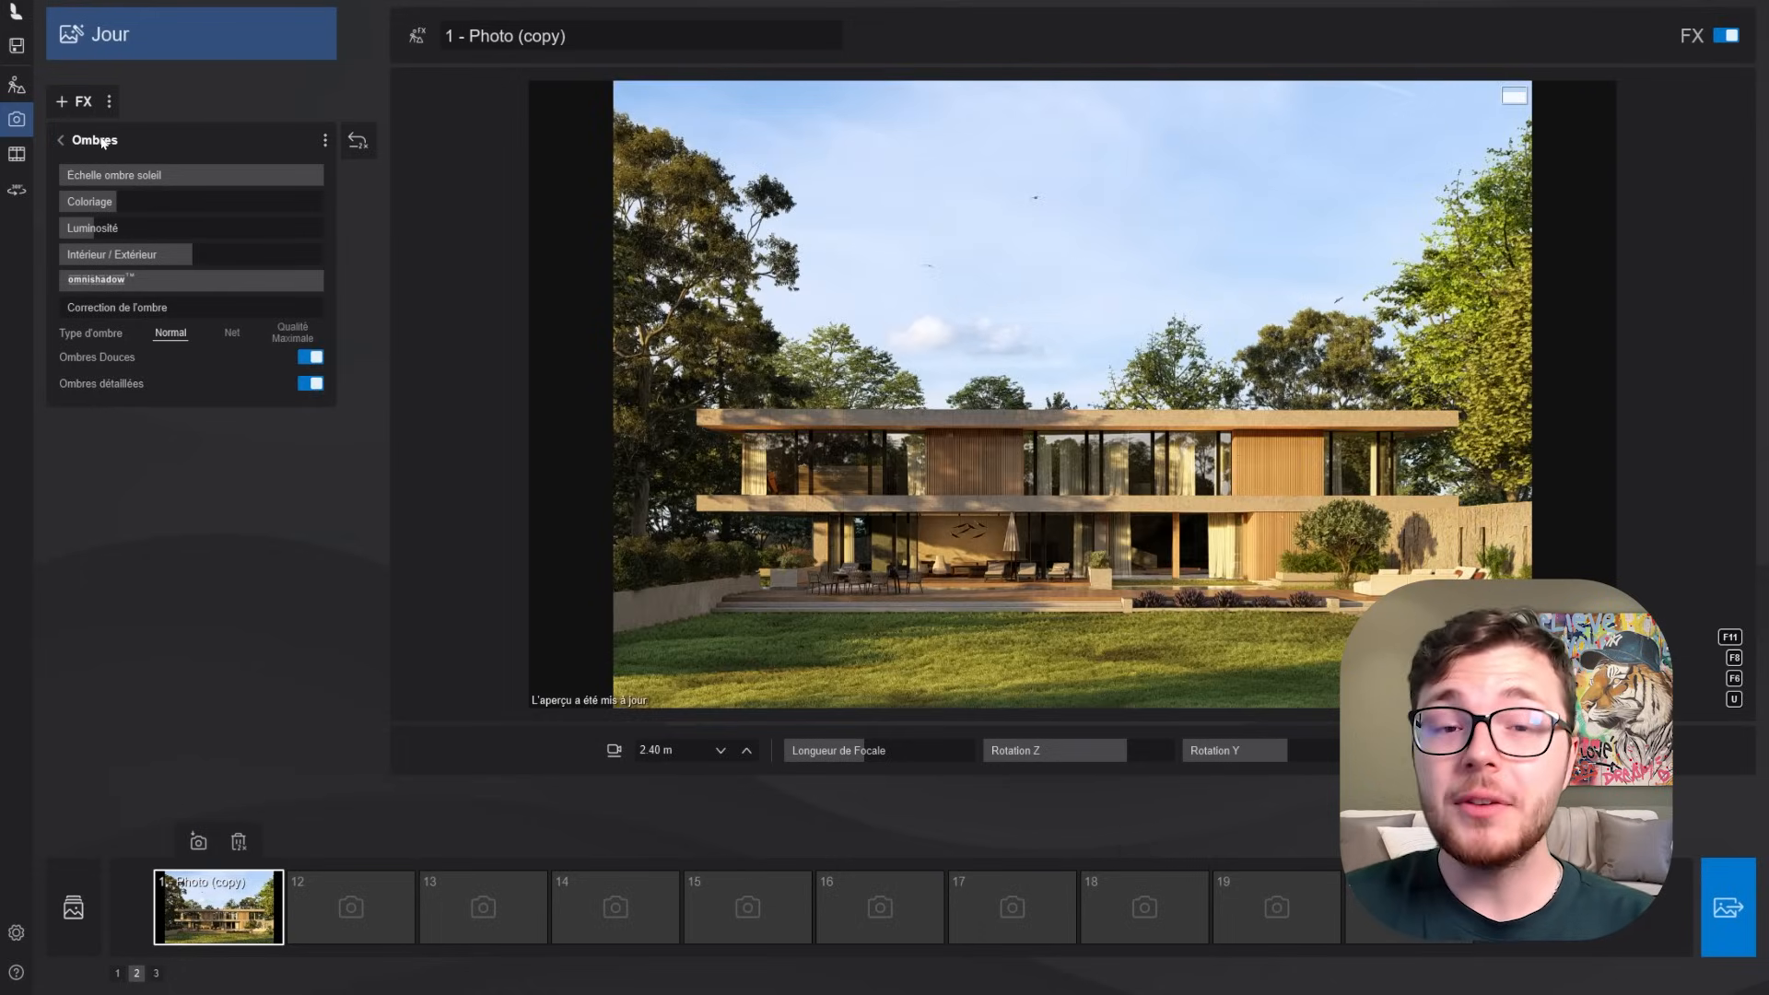
{"action": "left_click", "coordinate": [74, 140]}
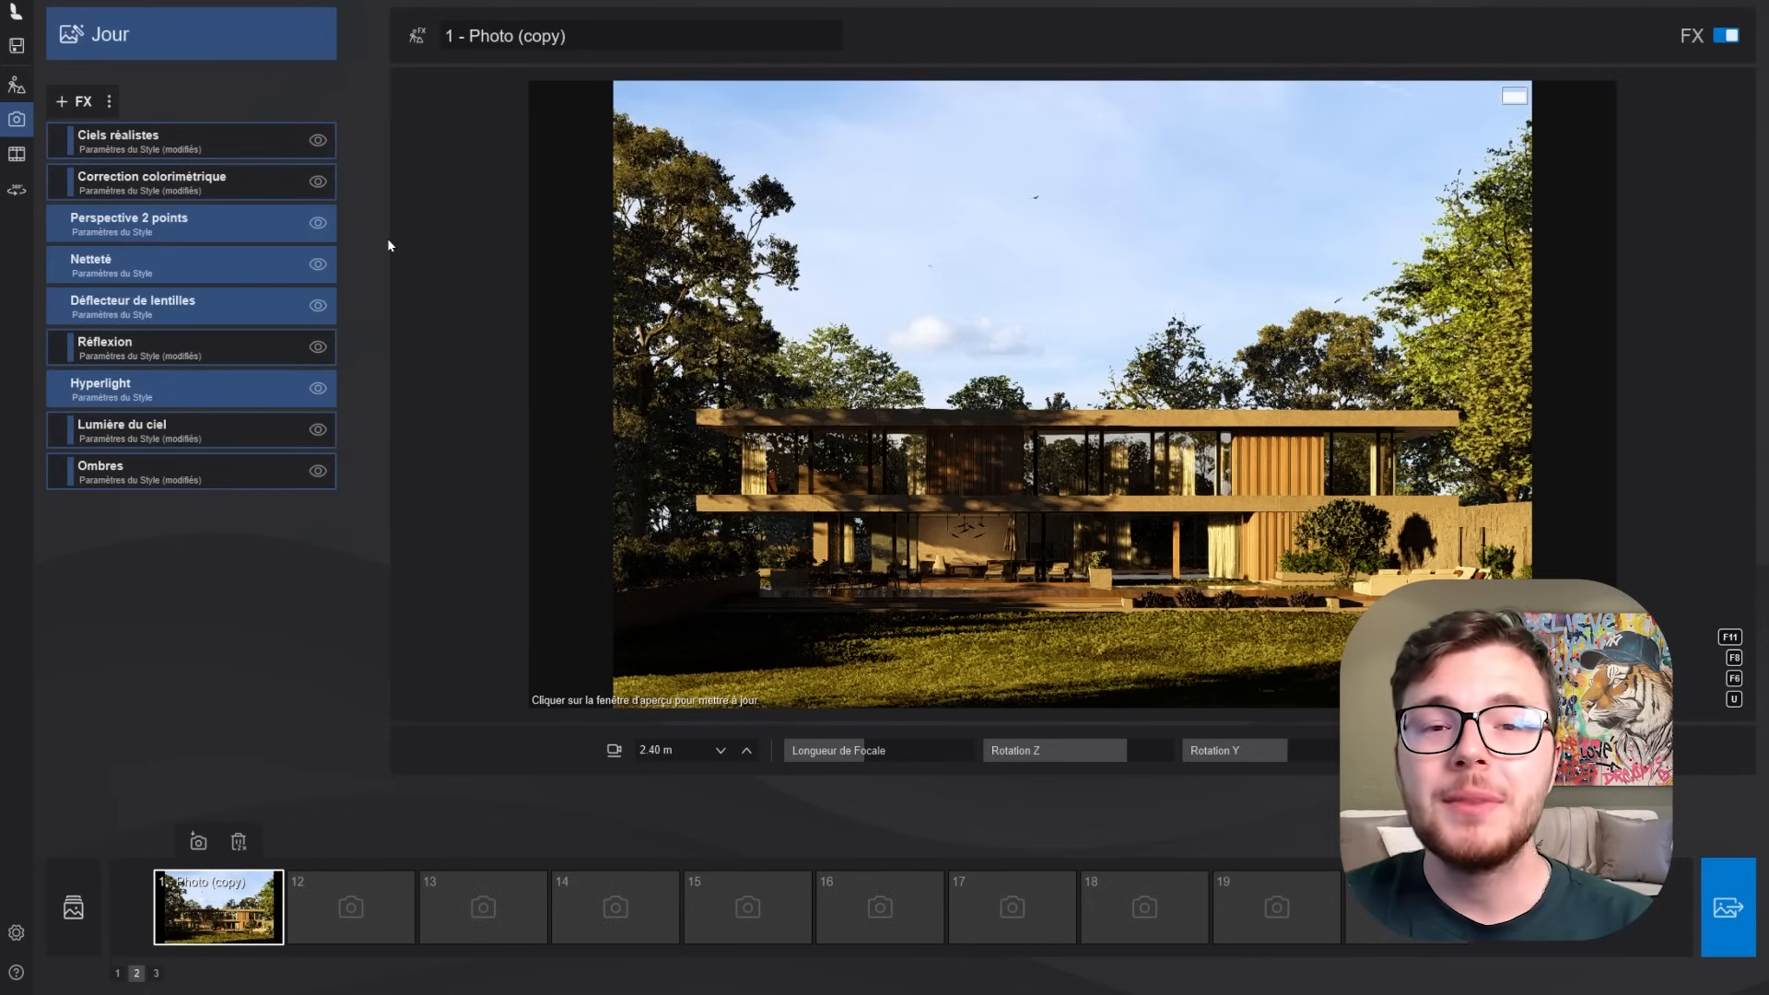
{"action": "left_click", "coordinate": [843, 417]}
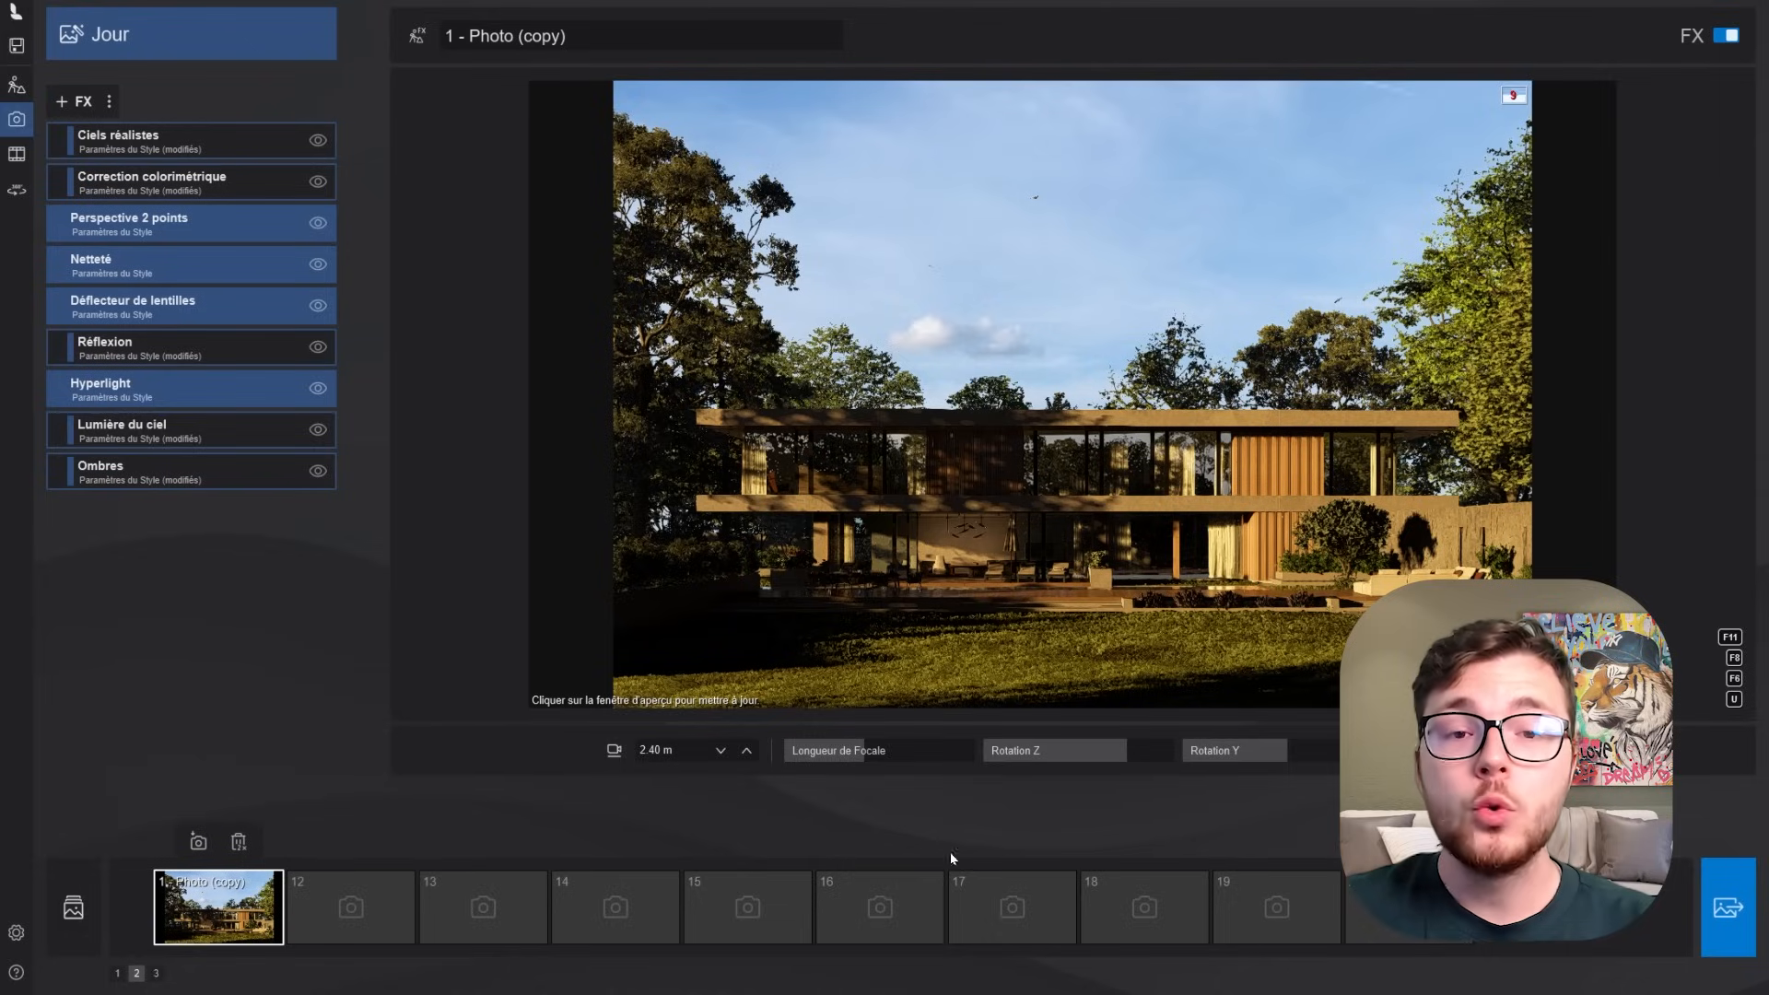
- Add a Brouillards/Poussières effect with Densité du Brouillard at 144% and Atténuation du Brouillard at 7%, and refresh the preview
{"action": "left_click", "coordinate": [83, 103]}
{"action": "left_click", "coordinate": [843, 365]}
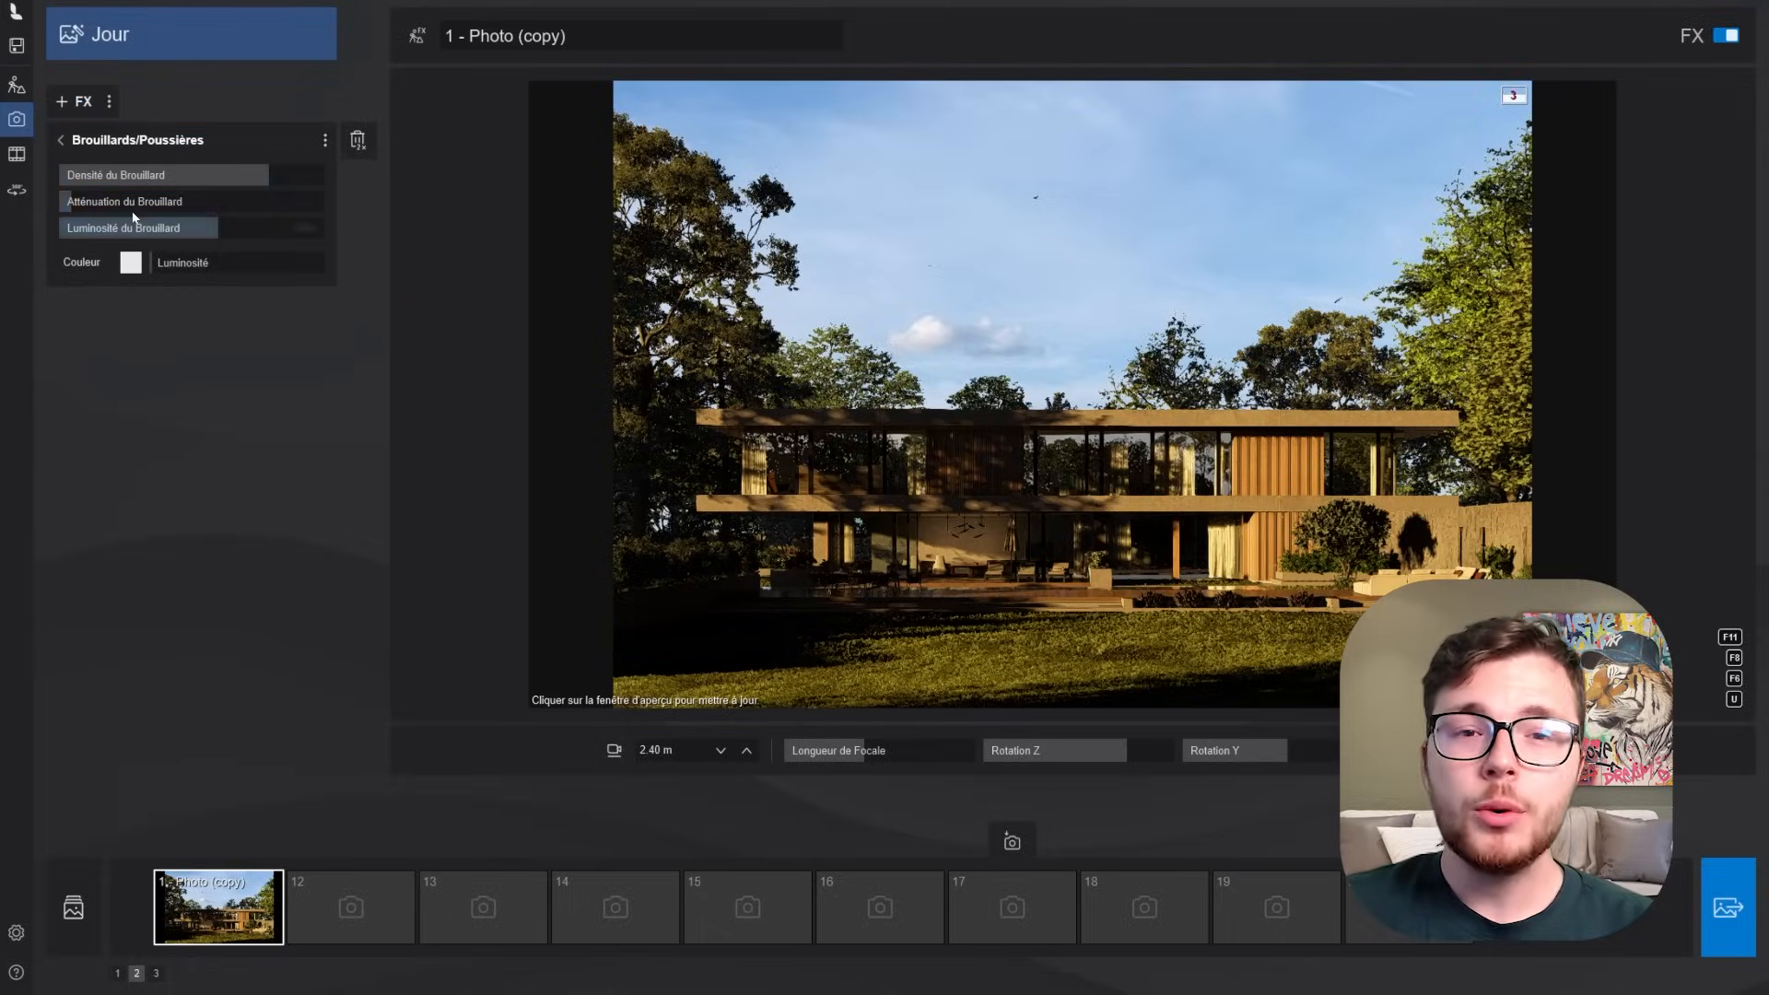
{"action": "left_click_drag", "start_coordinate": [275, 172], "coordinate": [296, 177]}
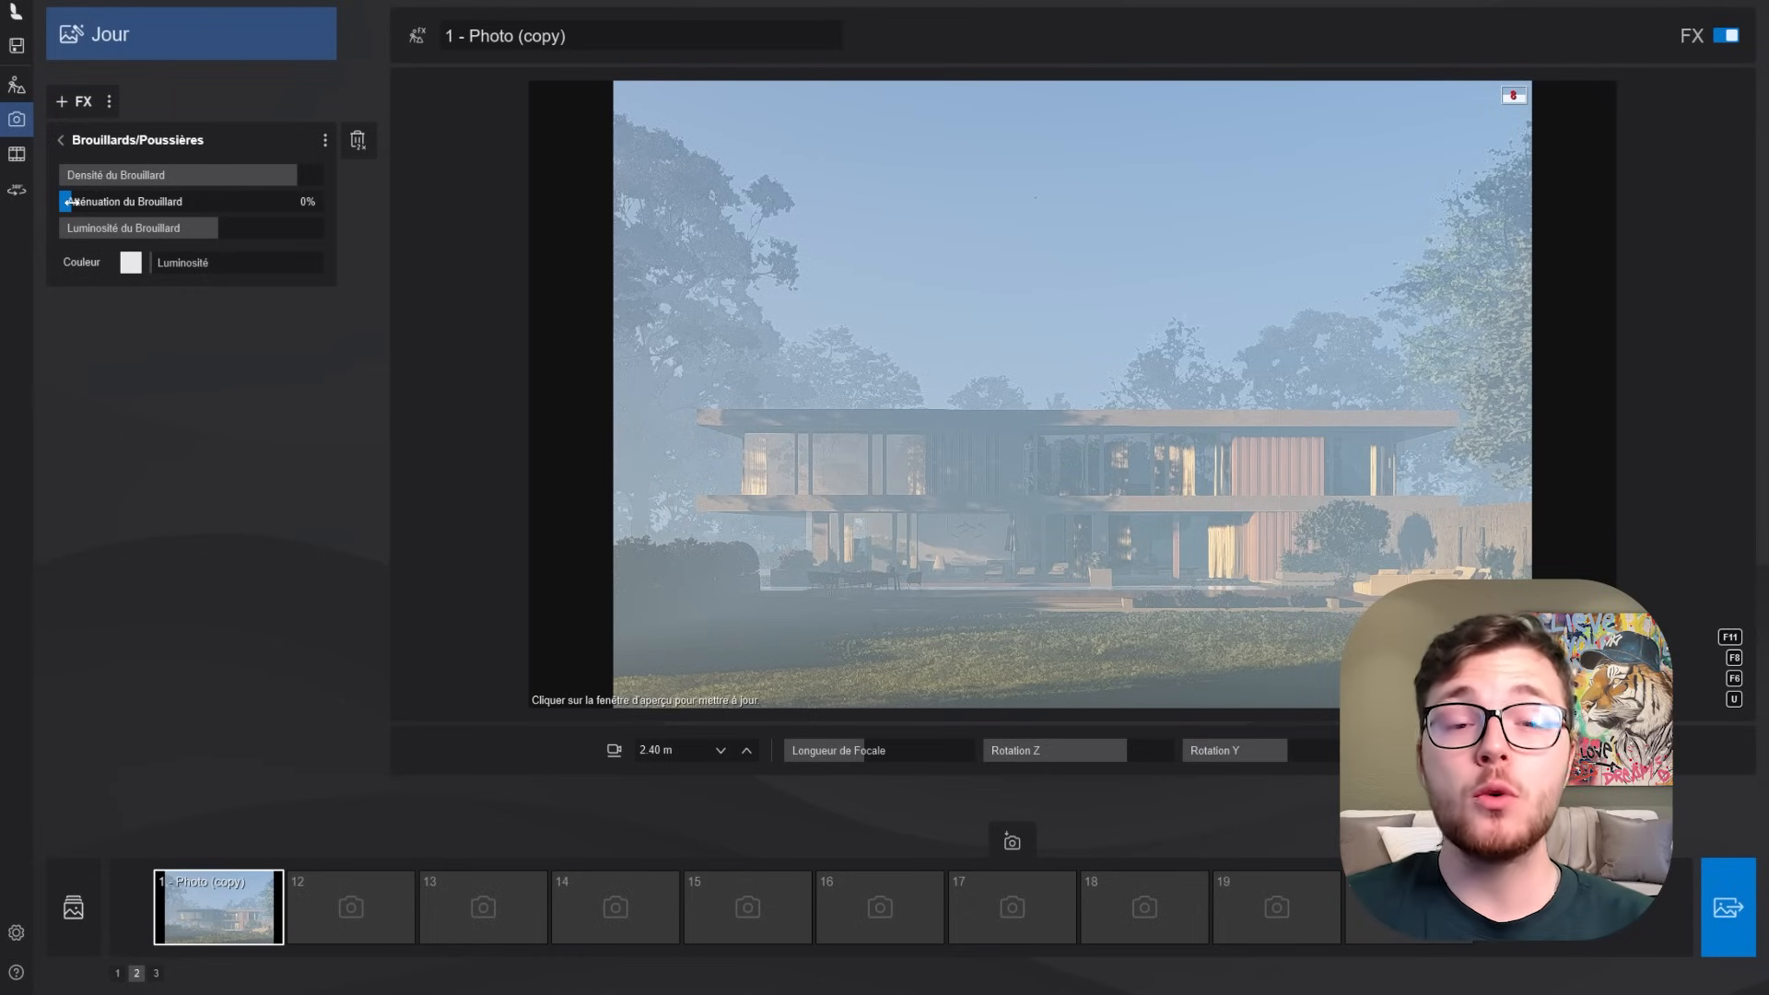
{"action": "left_click_drag", "start_coordinate": [112, 207], "coordinate": [141, 210]}
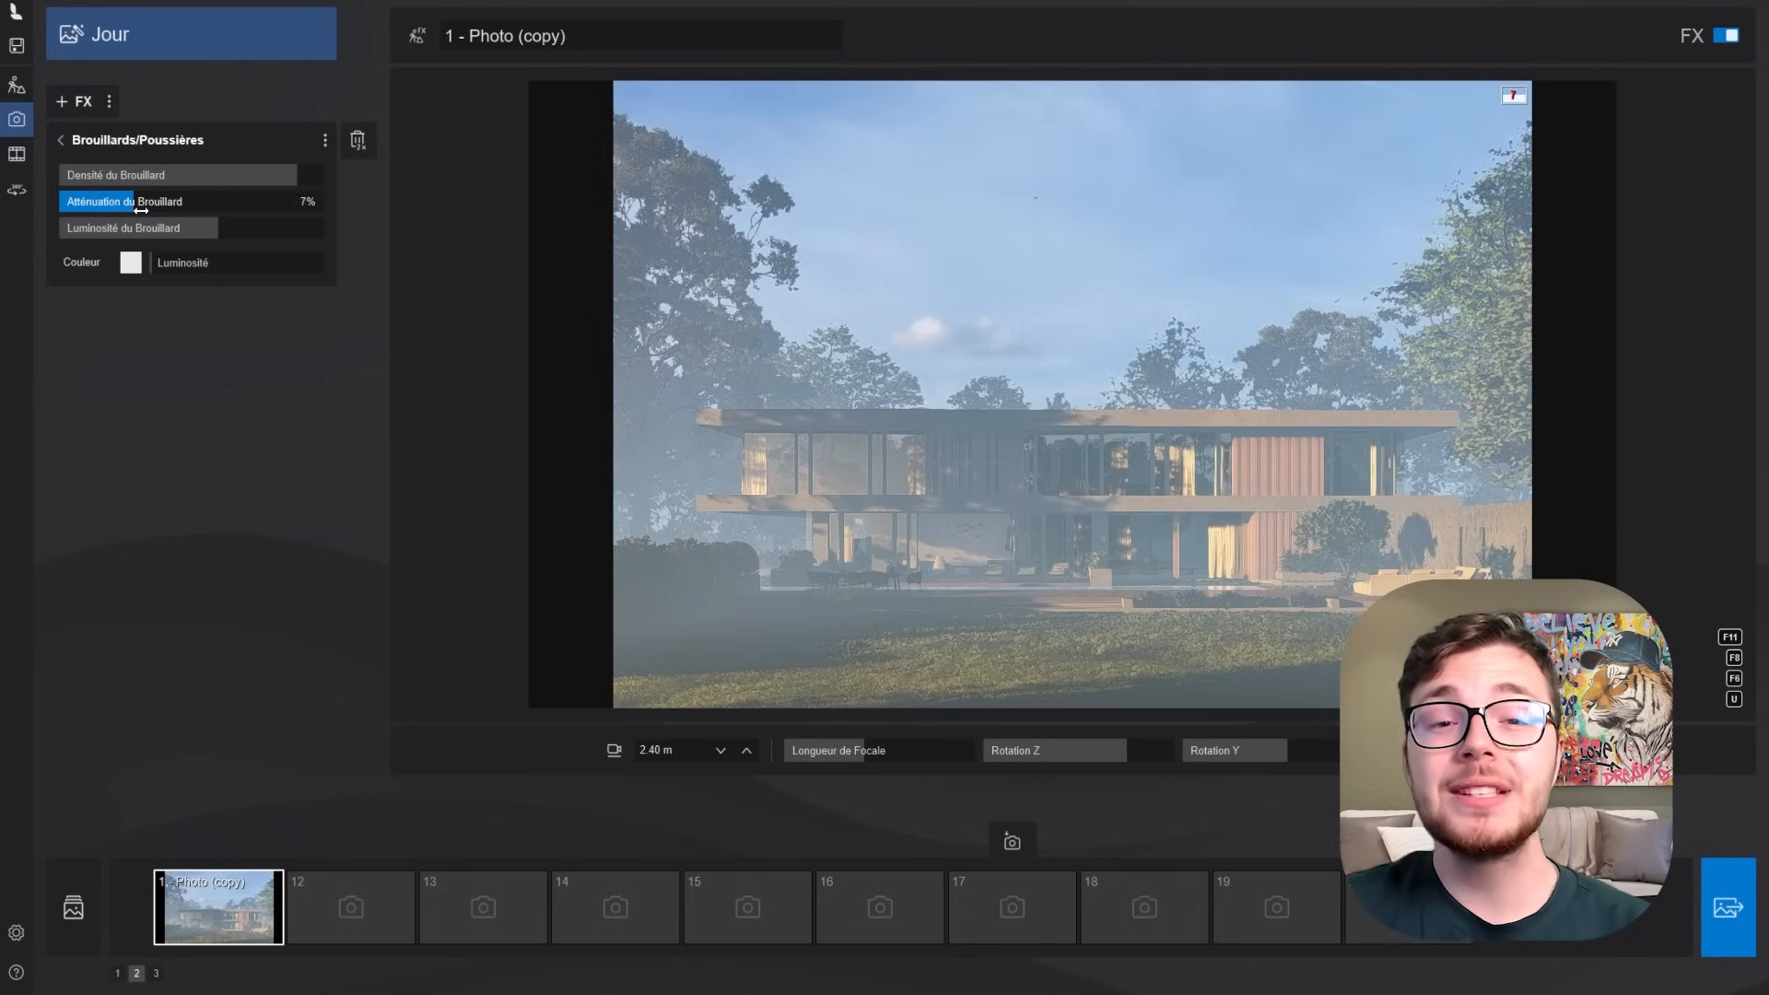
{"action": "left_click_drag", "start_coordinate": [286, 185], "coordinate": [282, 187]}
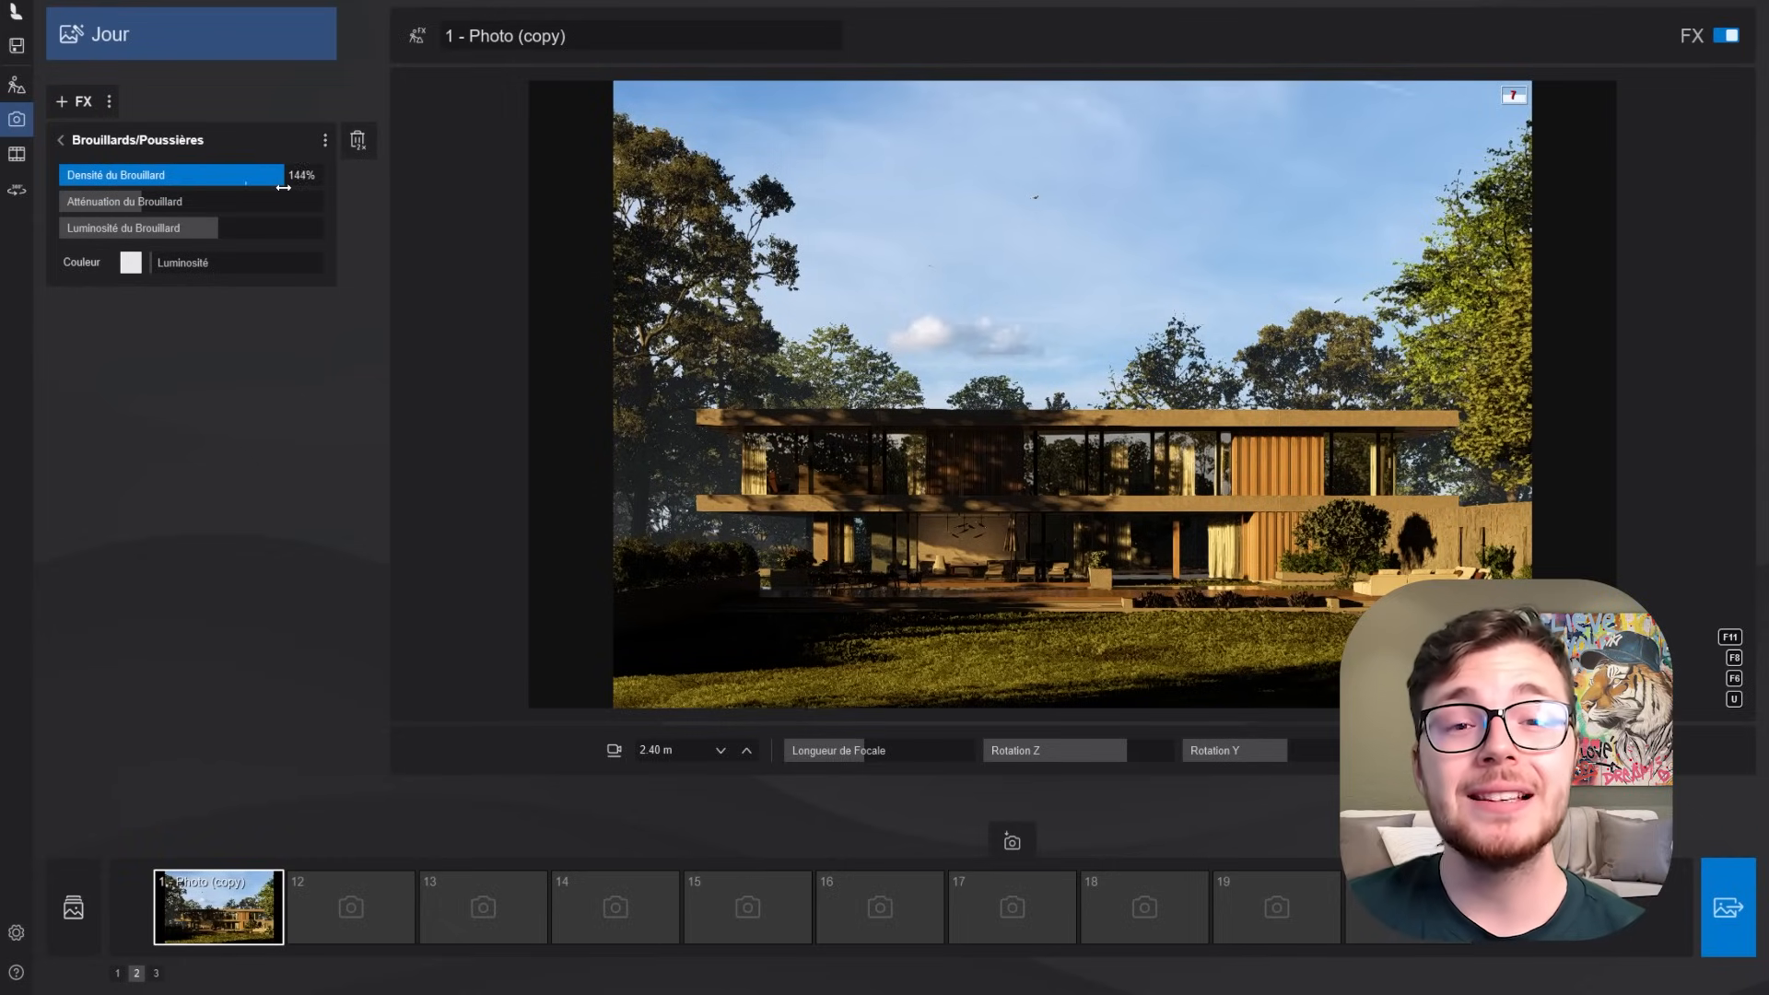
{"action": "left_click", "coordinate": [814, 400]}
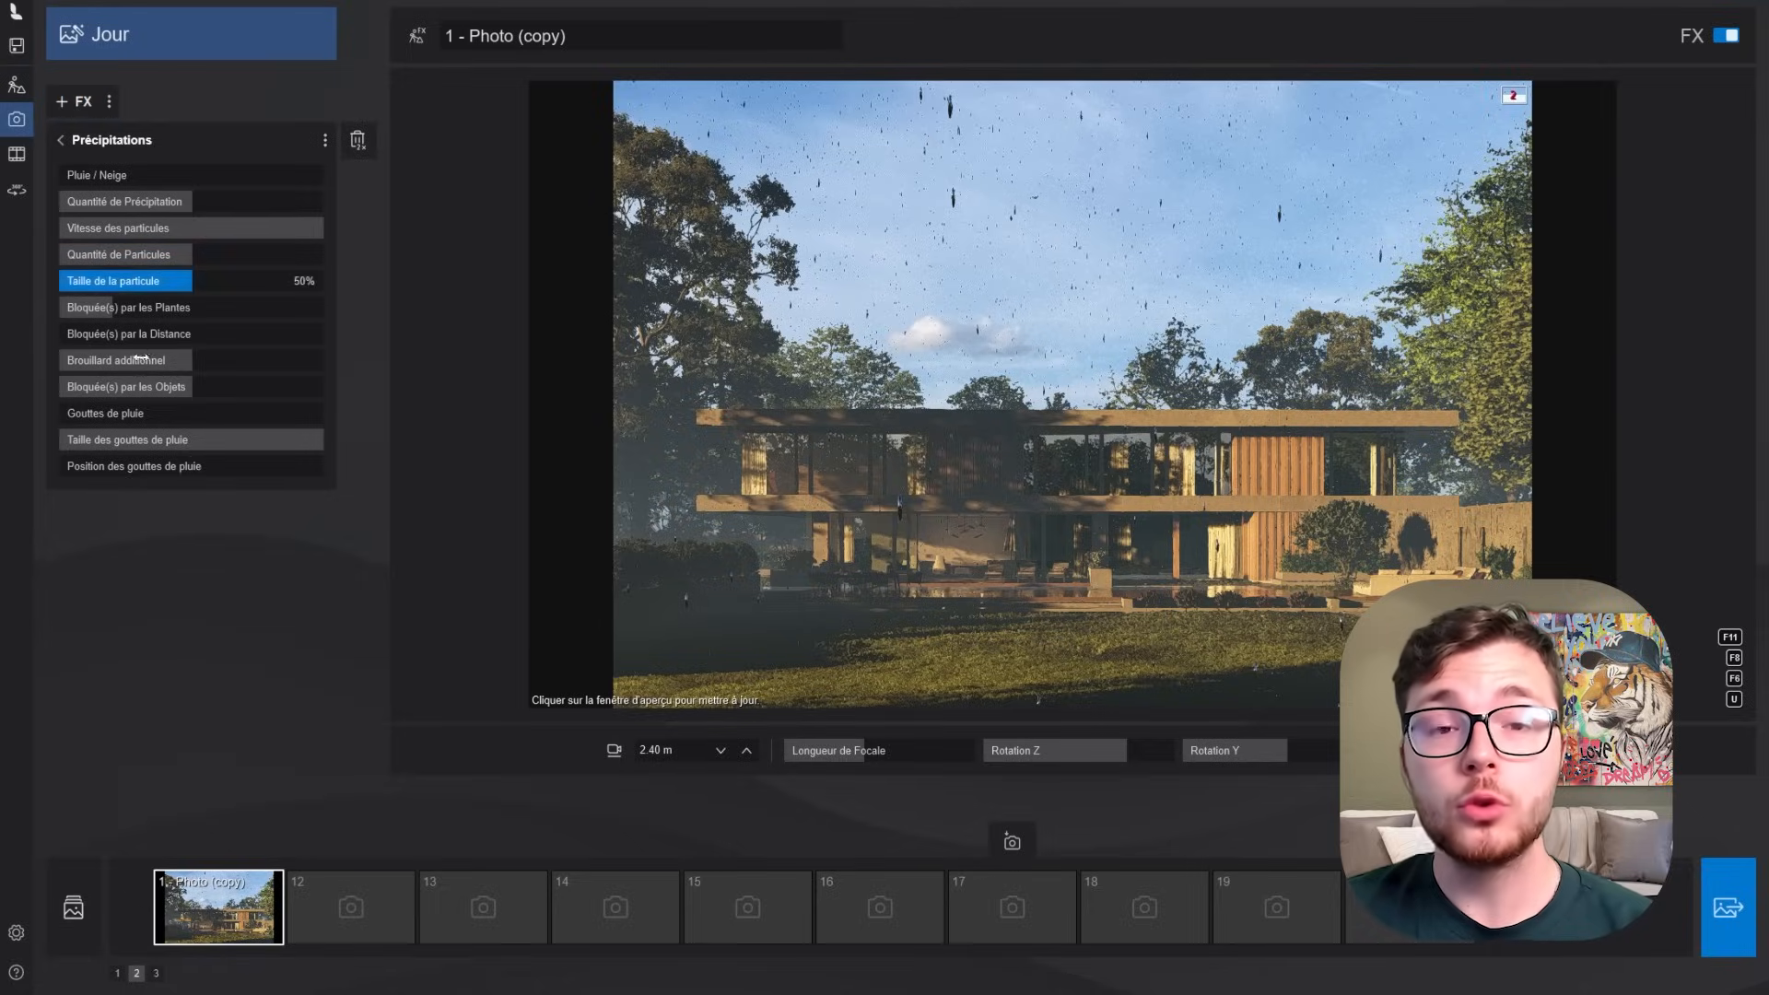
- In the Précipitations effect, reduce Brouillard additionnel, particle quantity and particle size to zero and set Quantité de Précipitation to 40%
{"action": "left_click_drag", "start_coordinate": [16, 353], "coordinate": [12, 353]}
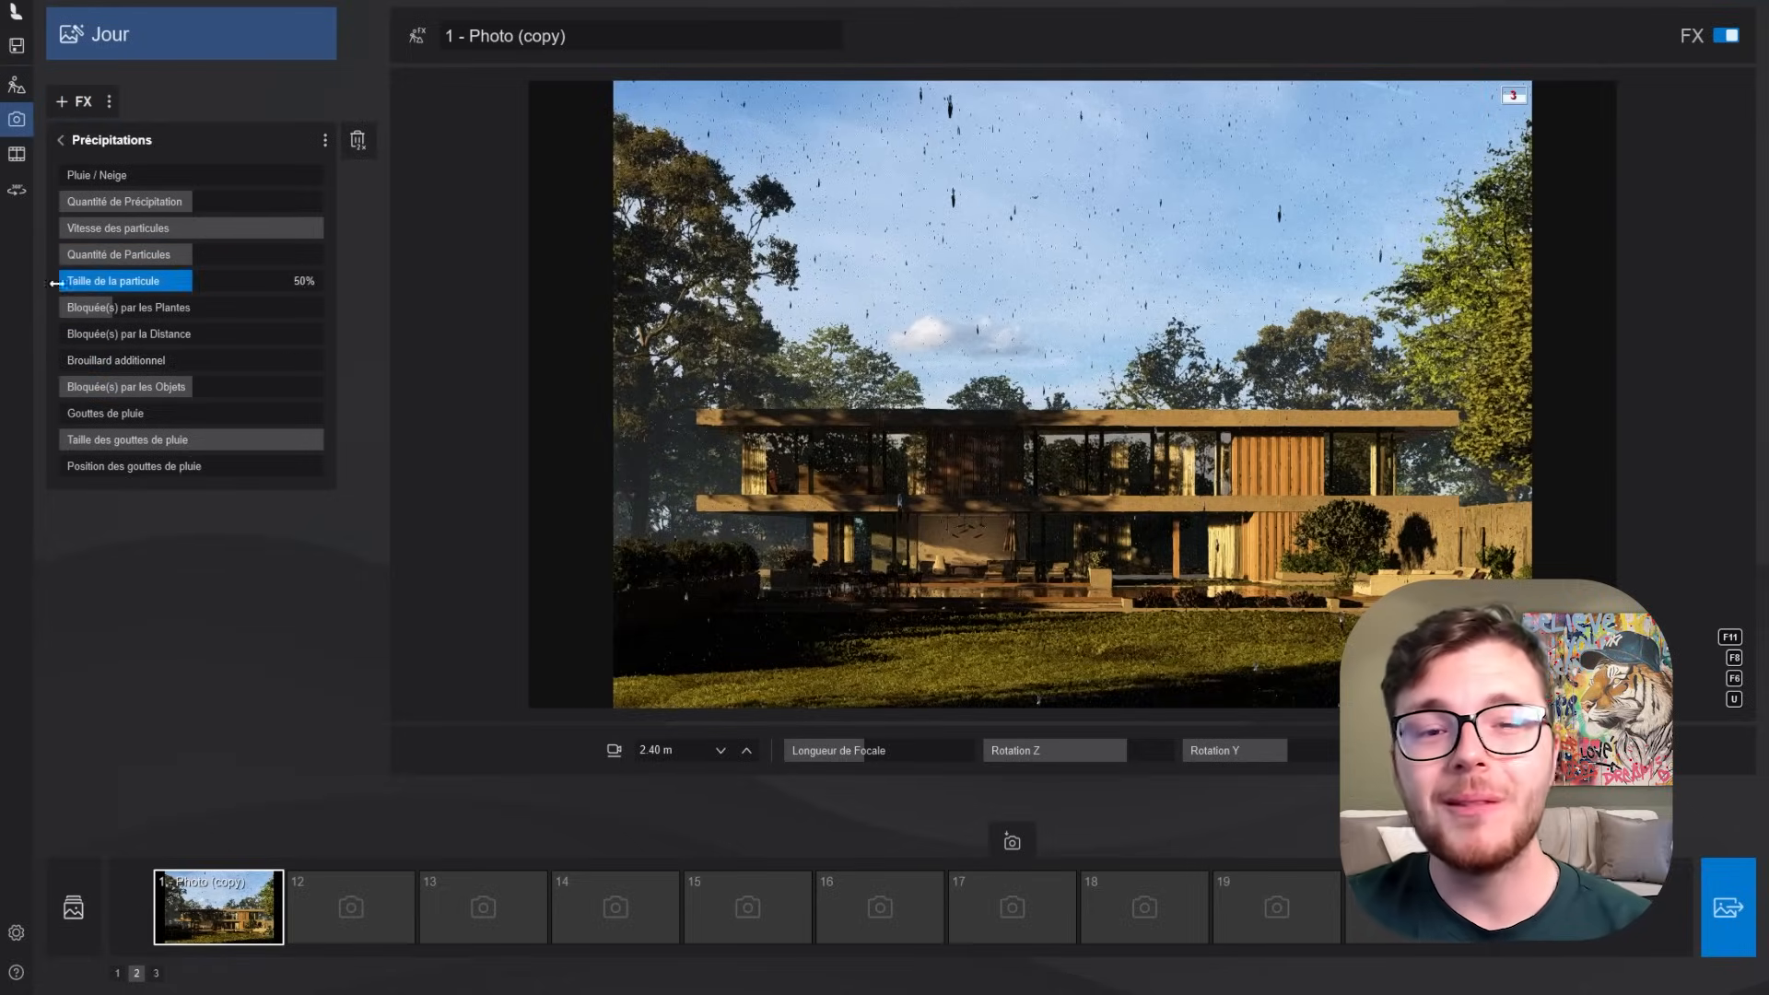
{"action": "left_click_drag", "start_coordinate": [69, 285], "coordinate": [41, 257]}
{"action": "left_click_drag", "start_coordinate": [163, 203], "coordinate": [144, 203]}
{"action": "mouse_move", "coordinate": [959, 482]}
{"action": "right_mouse_down"}
{"action": "mouse_move", "coordinate": [907, 553]}
{"action": "mouse_move", "coordinate": [866, 571]}
{"action": "mouse_move", "coordinate": [912, 493]}
{"action": "mouse_move", "coordinate": [935, 516]}
{"action": "mouse_move", "coordinate": [952, 493]}
{"action": "right_mouse_up"}
{"action": "key", "text": "w"}
{"action": "key", "text": "w"}
{"action": "mouse_move", "coordinate": [143, 208]}
{"action": "left_mouse_down"}
{"action": "mouse_move", "coordinate": [178, 210]}
{"action": "mouse_move", "coordinate": [157, 218]}
{"action": "left_mouse_up"}
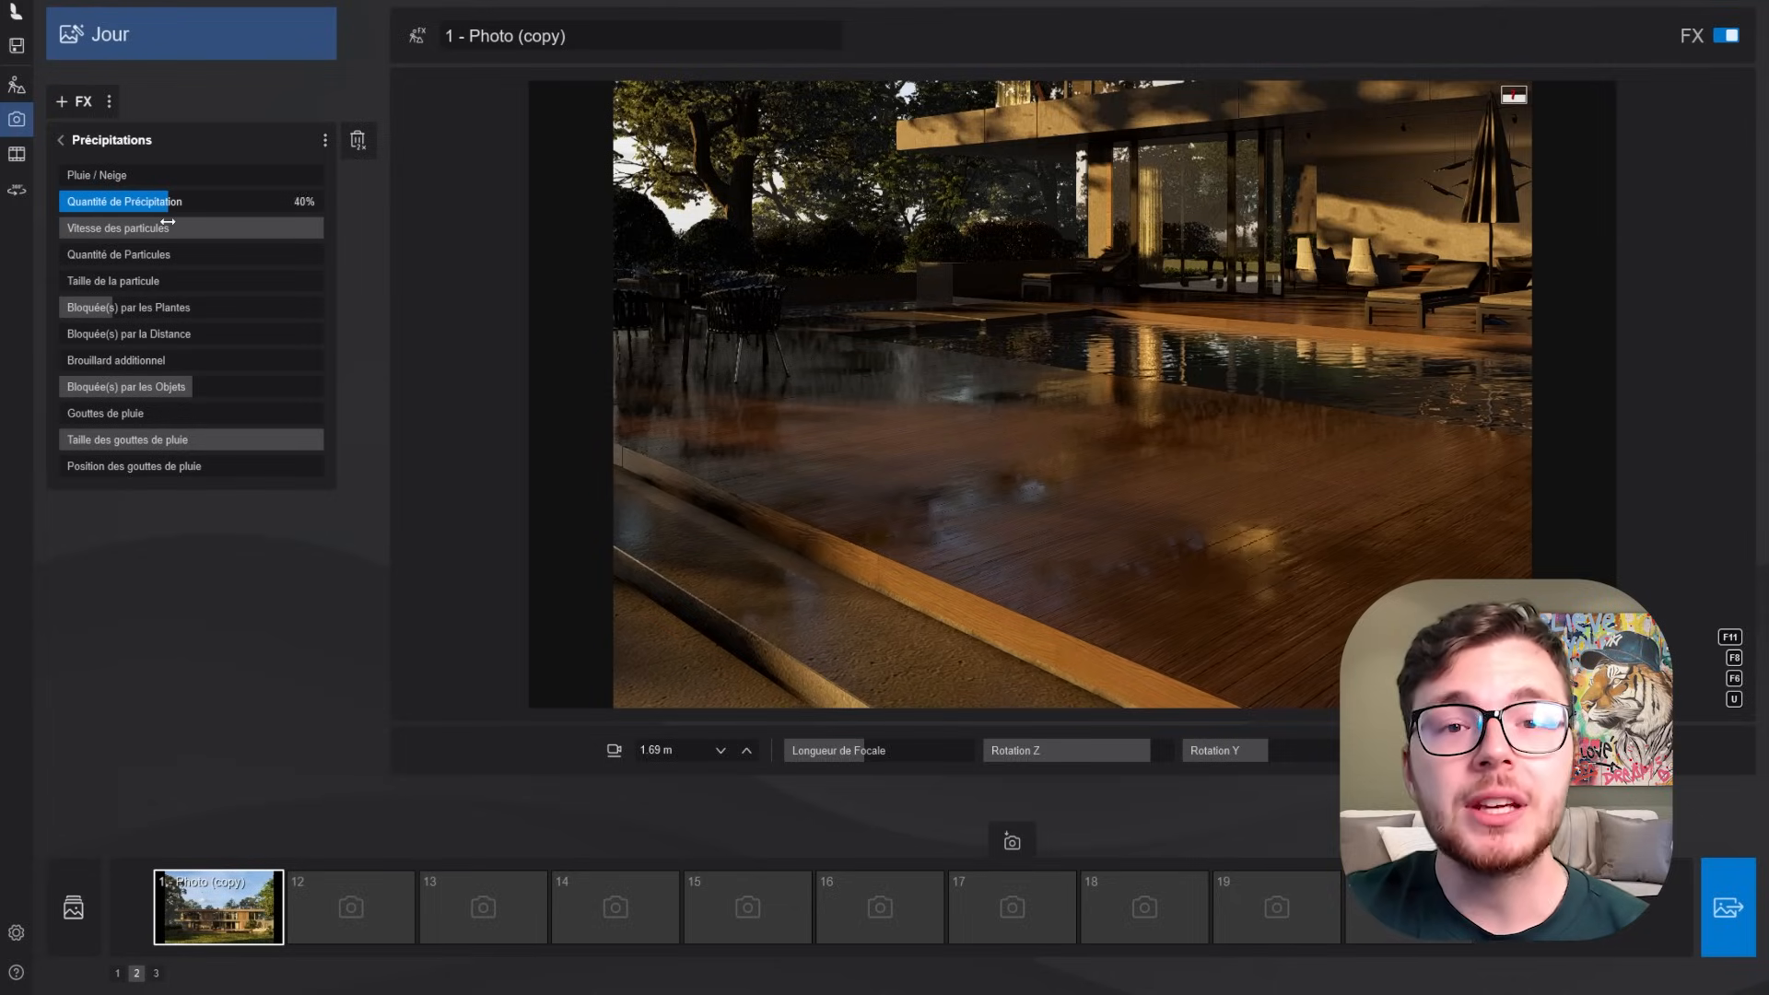
- Inspect the wet reflections on the terrace and steps up close, and return to the saved photo view
{"action": "key", "text": "w"}
{"action": "right_click_drag", "start_coordinate": [650, 362], "coordinate": [608, 359]}
{"action": "key", "text": "a"}
{"action": "key", "text": "e"}
{"action": "right_click_drag", "start_coordinate": [1072, 394], "coordinate": [925, 480]}
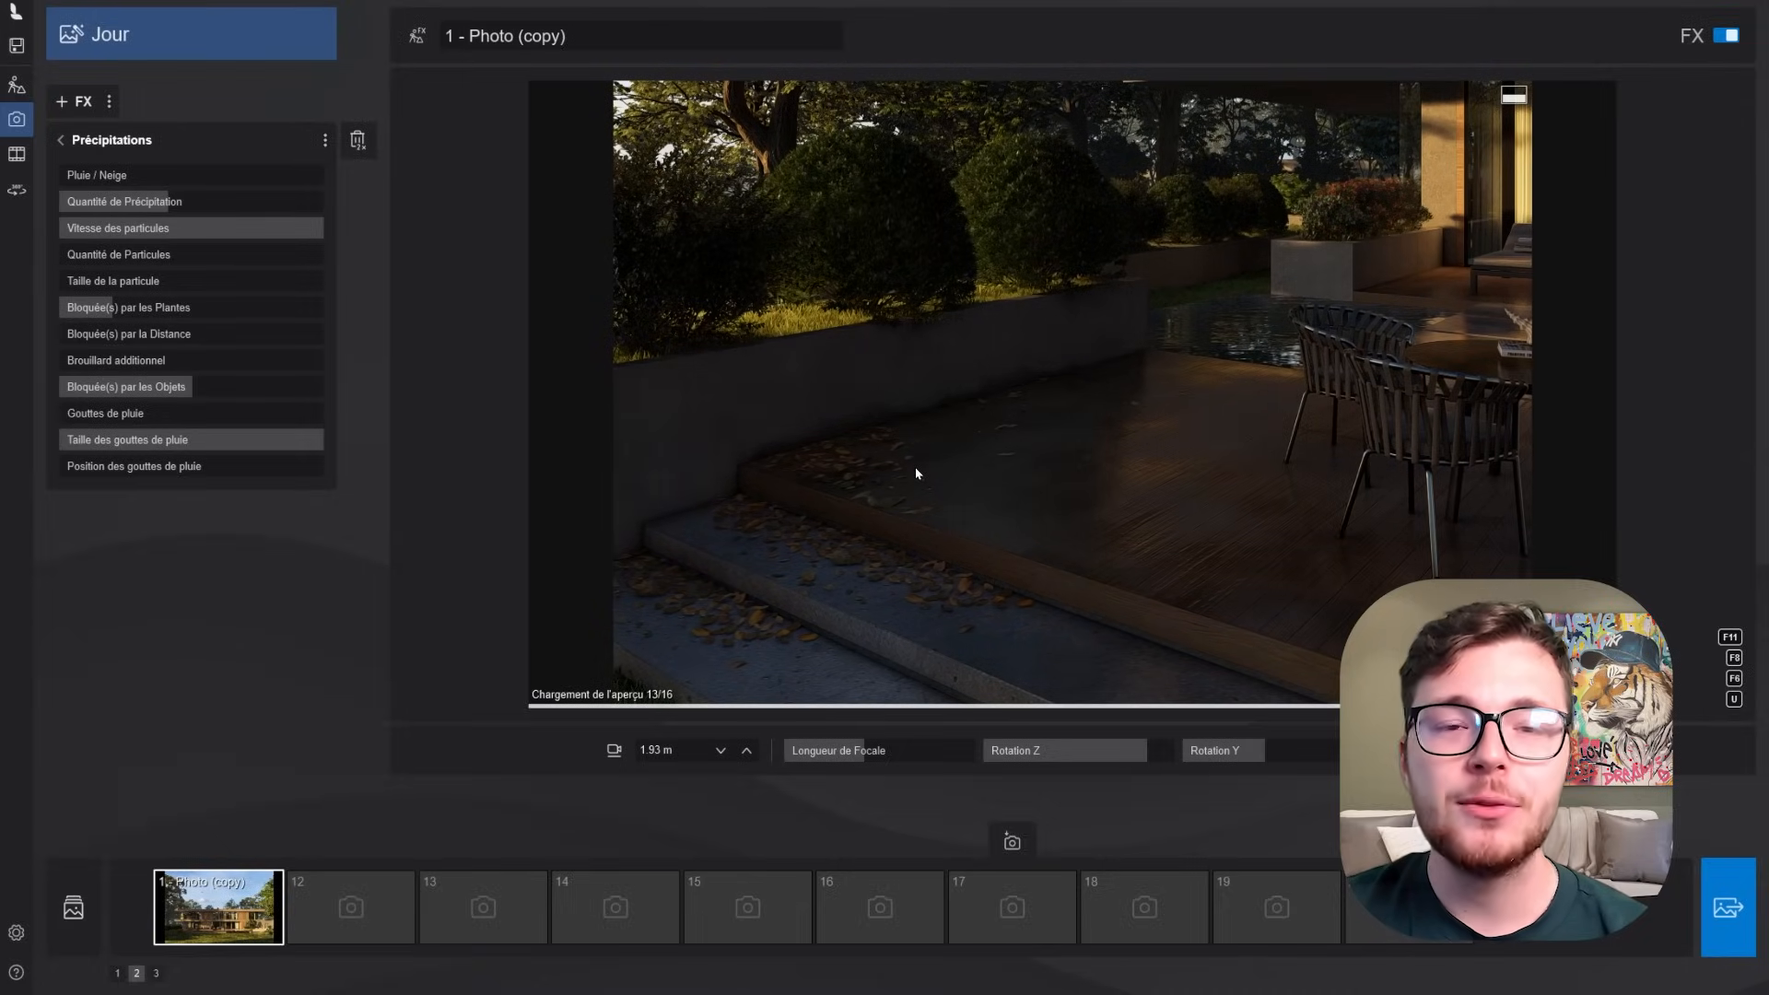
{"action": "left_click", "coordinate": [218, 907]}
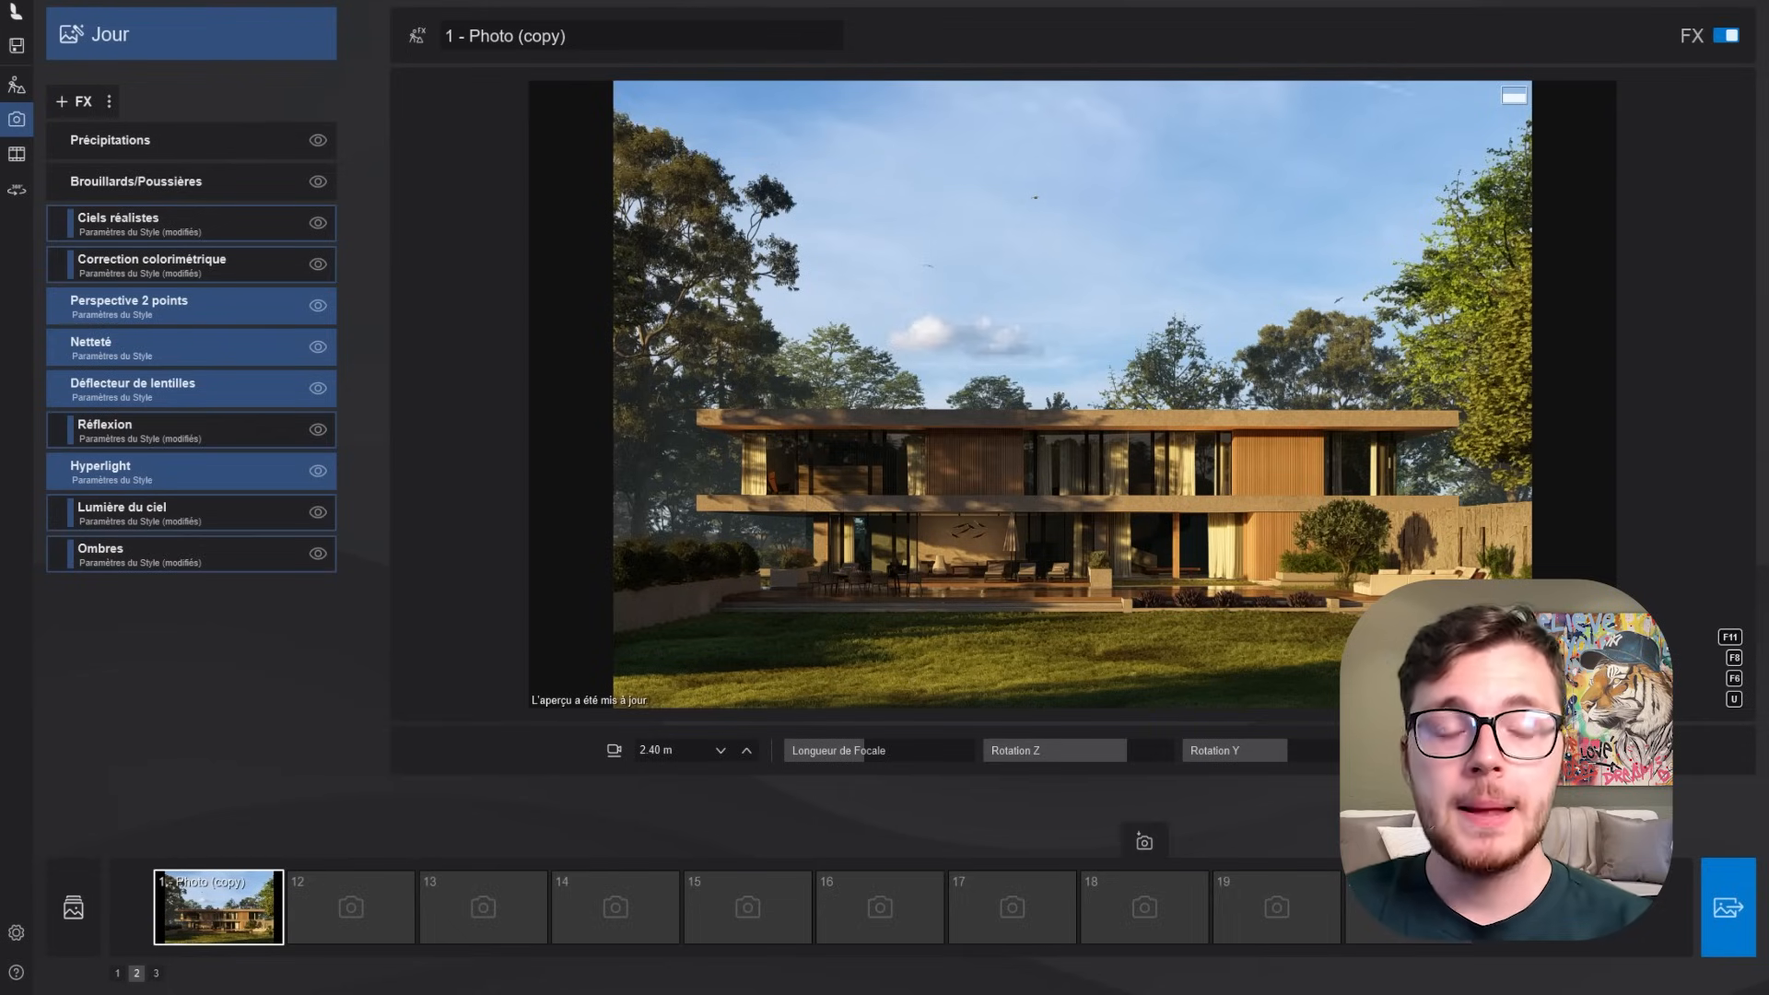
- Open the photo render settings for the current view and include the A pass in the custom export
{"action": "left_click", "coordinate": [1734, 886]}
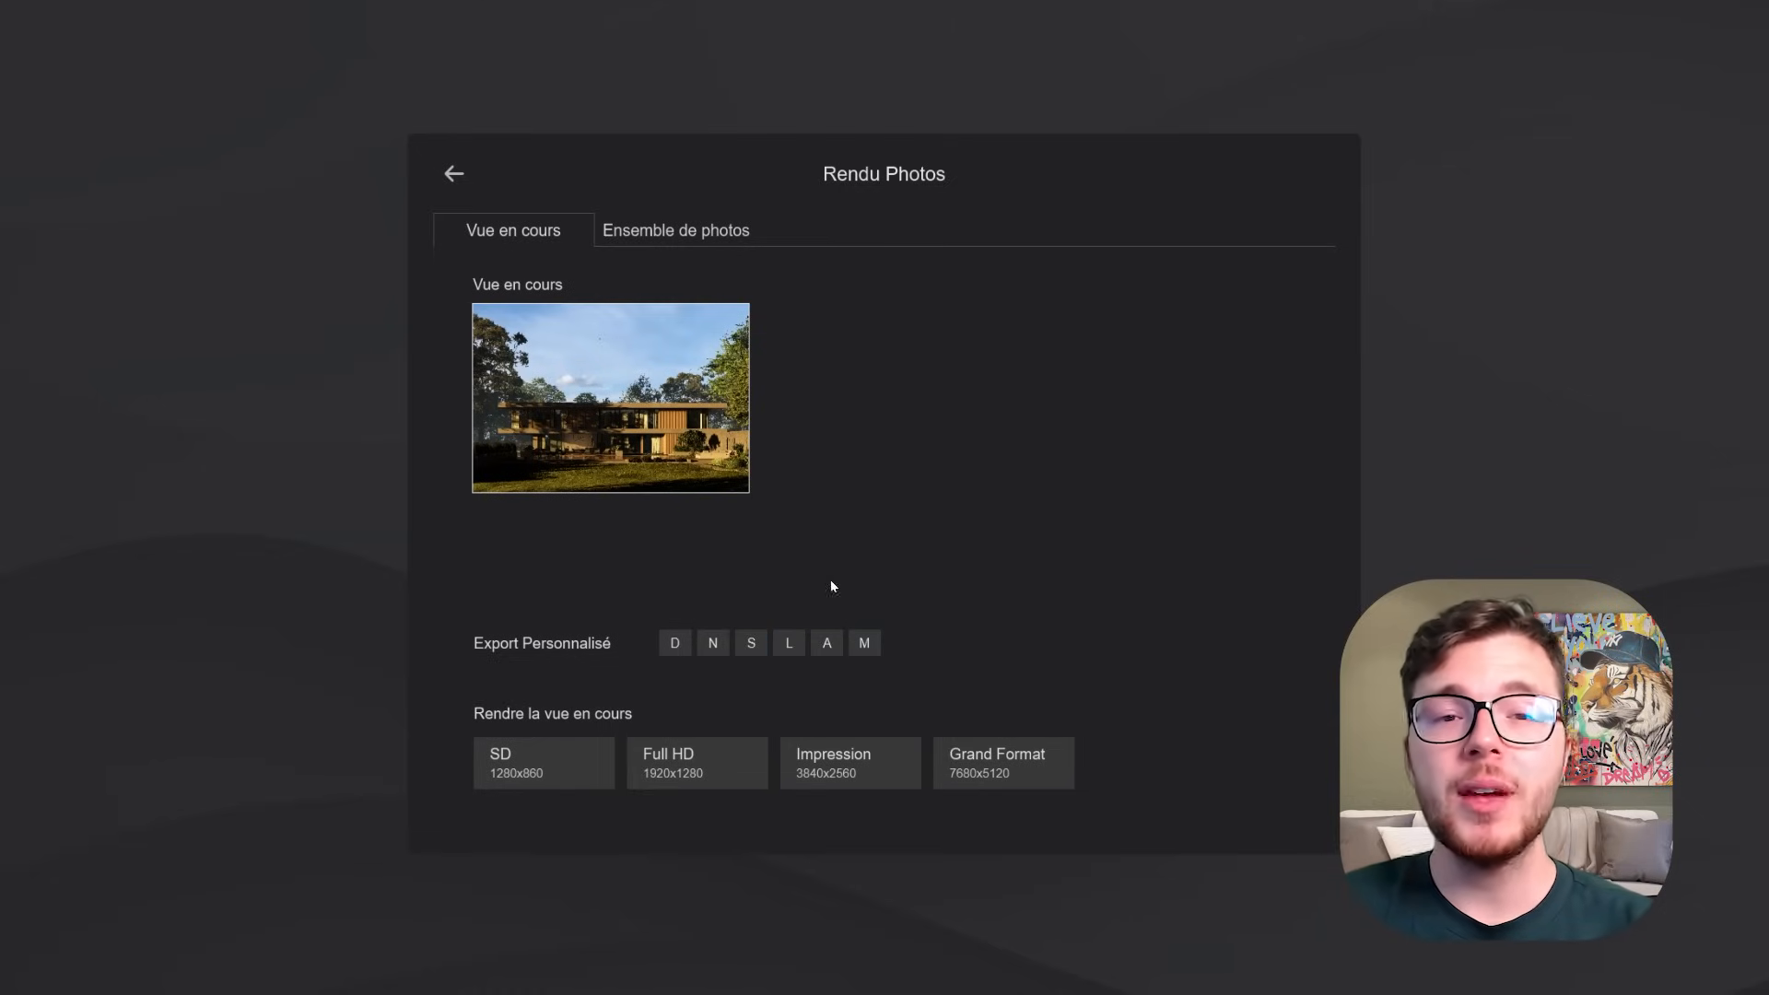
{"action": "left_click", "coordinate": [828, 645]}
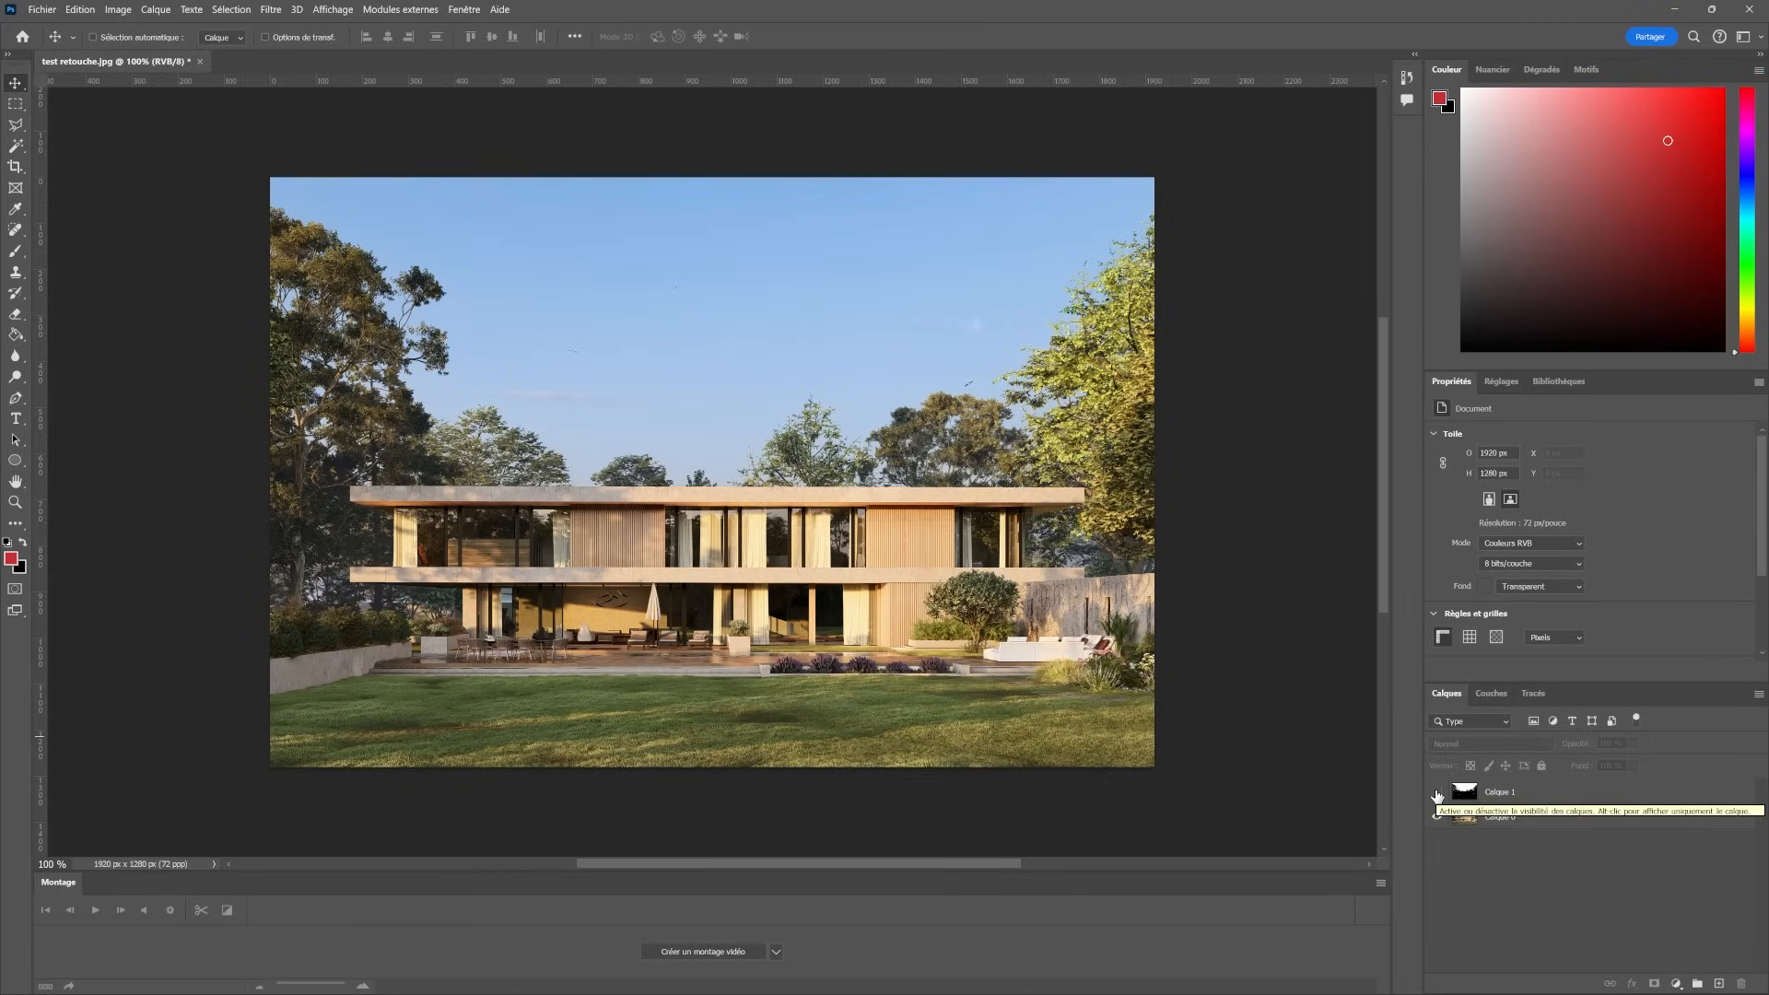
- Switch to Photoshop and toggle the visibility of the black-and-white mask layer Calque 1, leaving it hidden
{"action": "left_click", "coordinate": [1437, 793]}
{"action": "left_click", "coordinate": [1436, 793]}
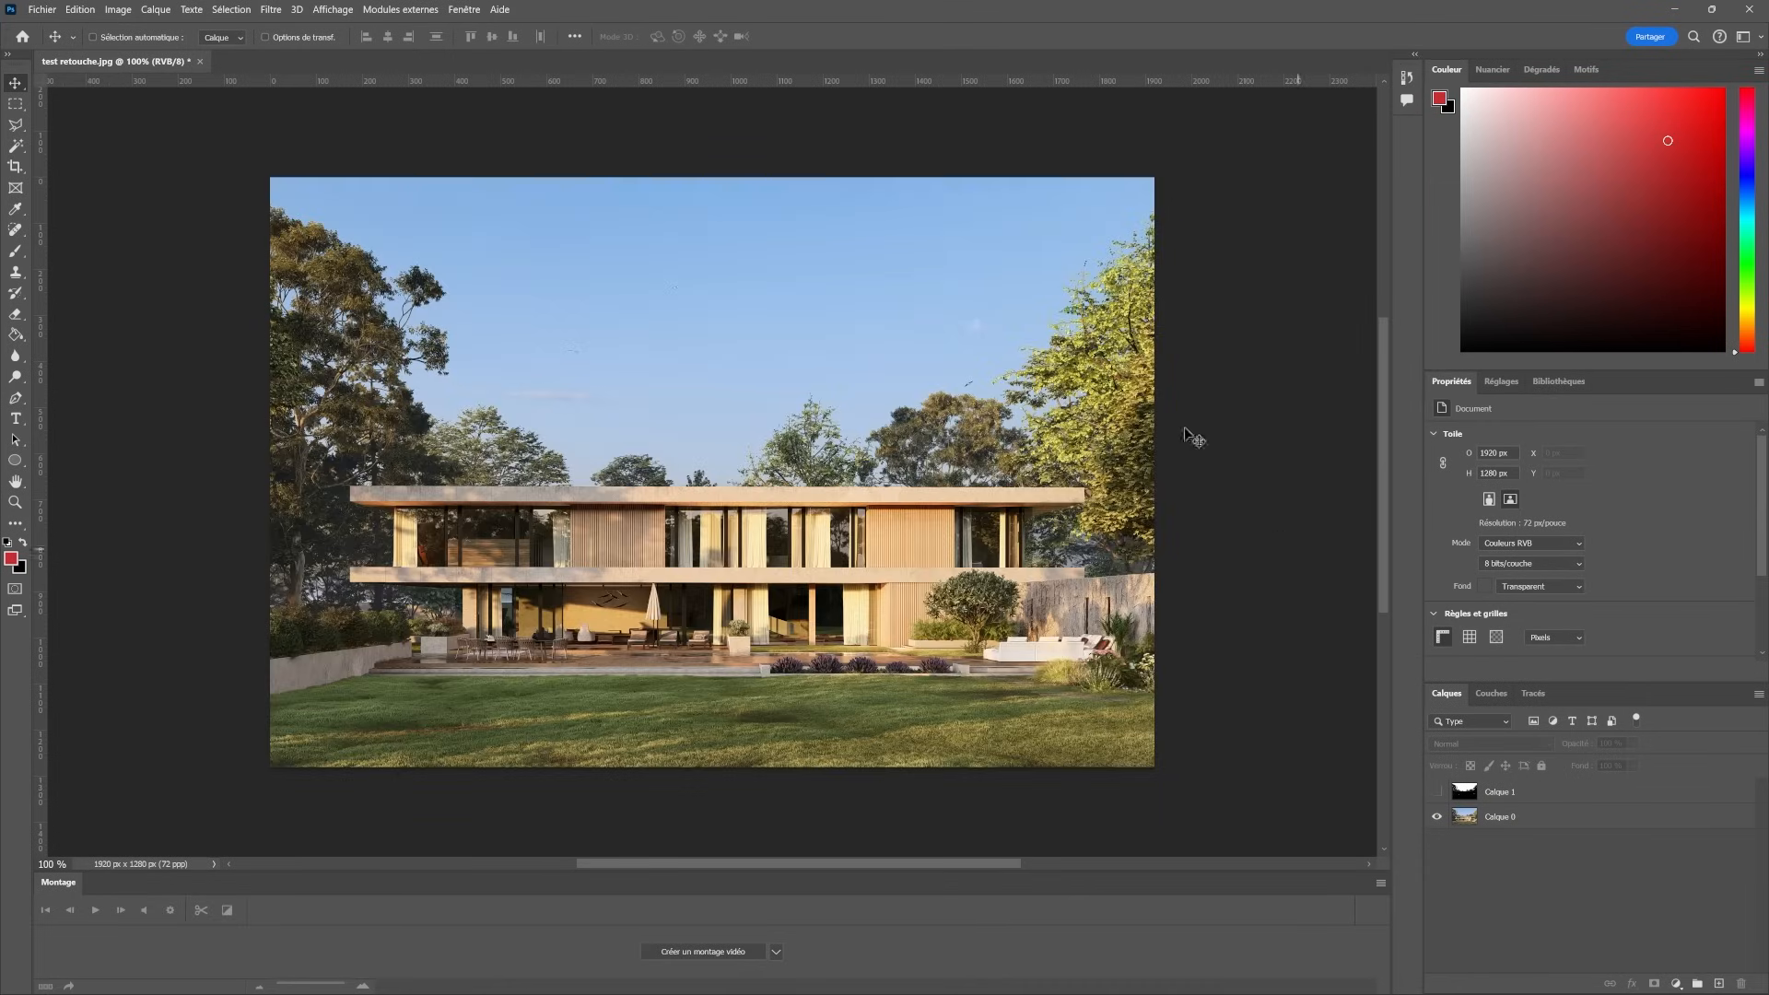
{"action": "left_click", "coordinate": [1436, 792]}
{"action": "left_click", "coordinate": [1436, 792]}
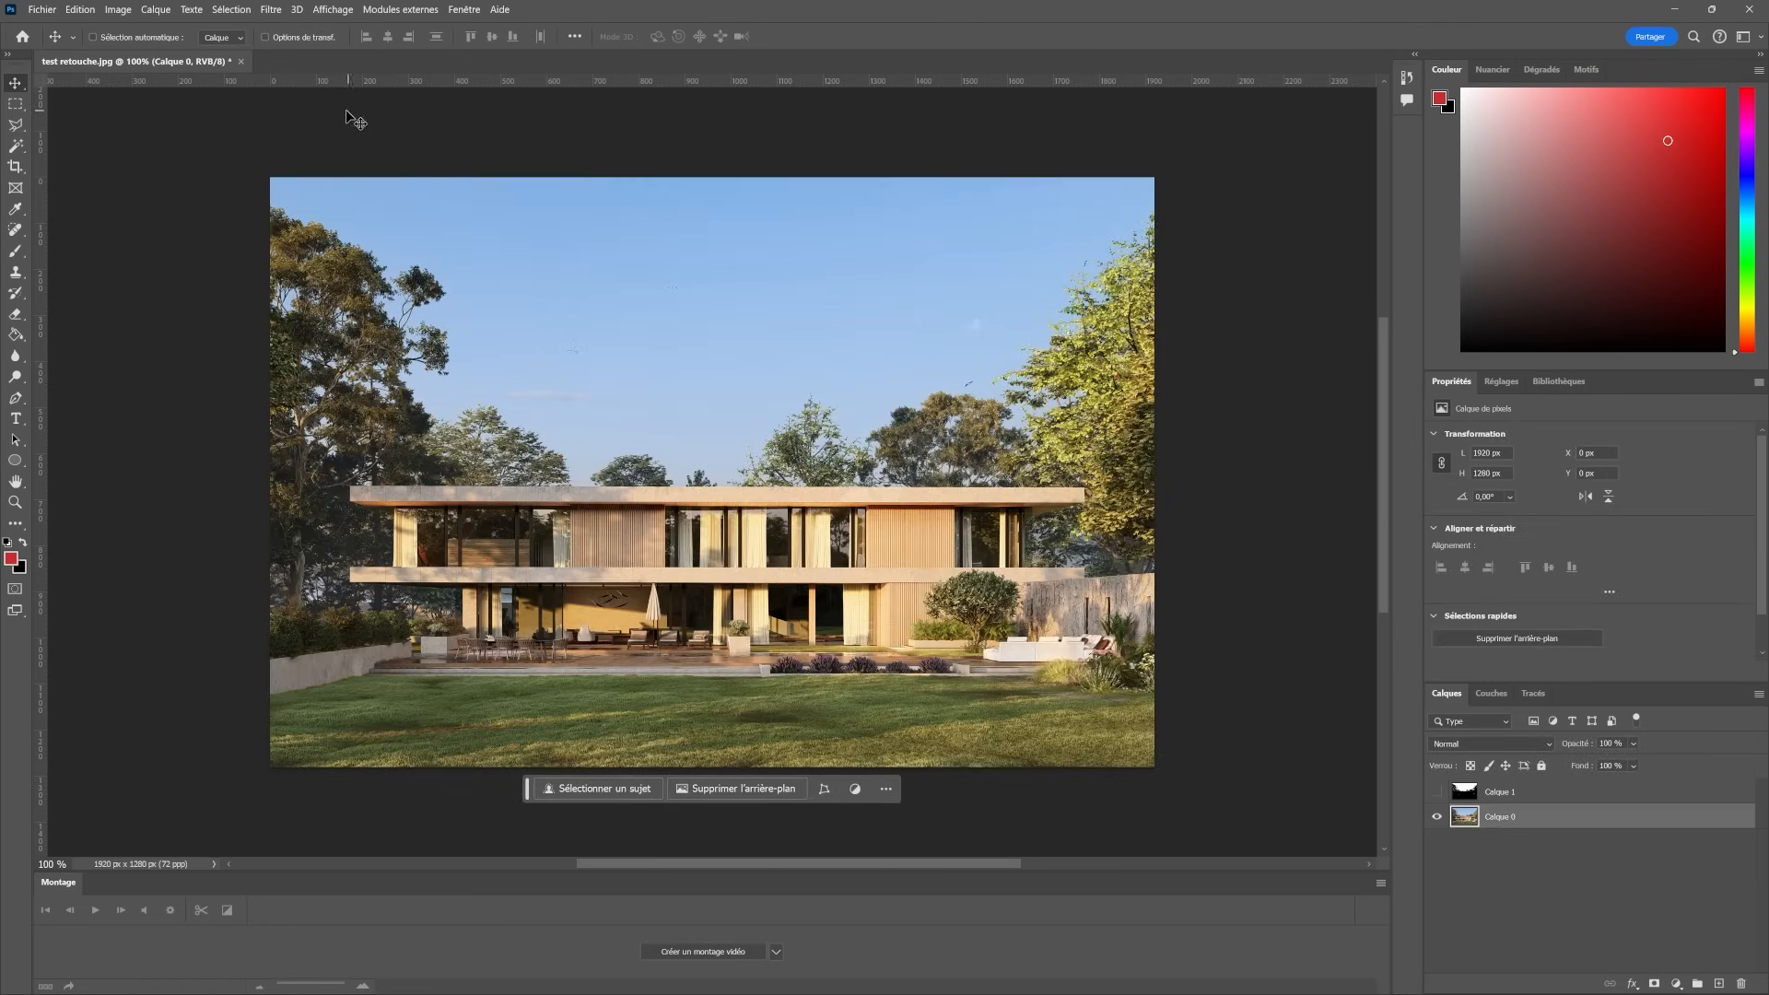
- Open the Camera Raw filter on Calque 0 and set Textures to +23, Clarté to +21 and Correction du voile to -4
{"action": "left_click", "coordinate": [269, 12]}
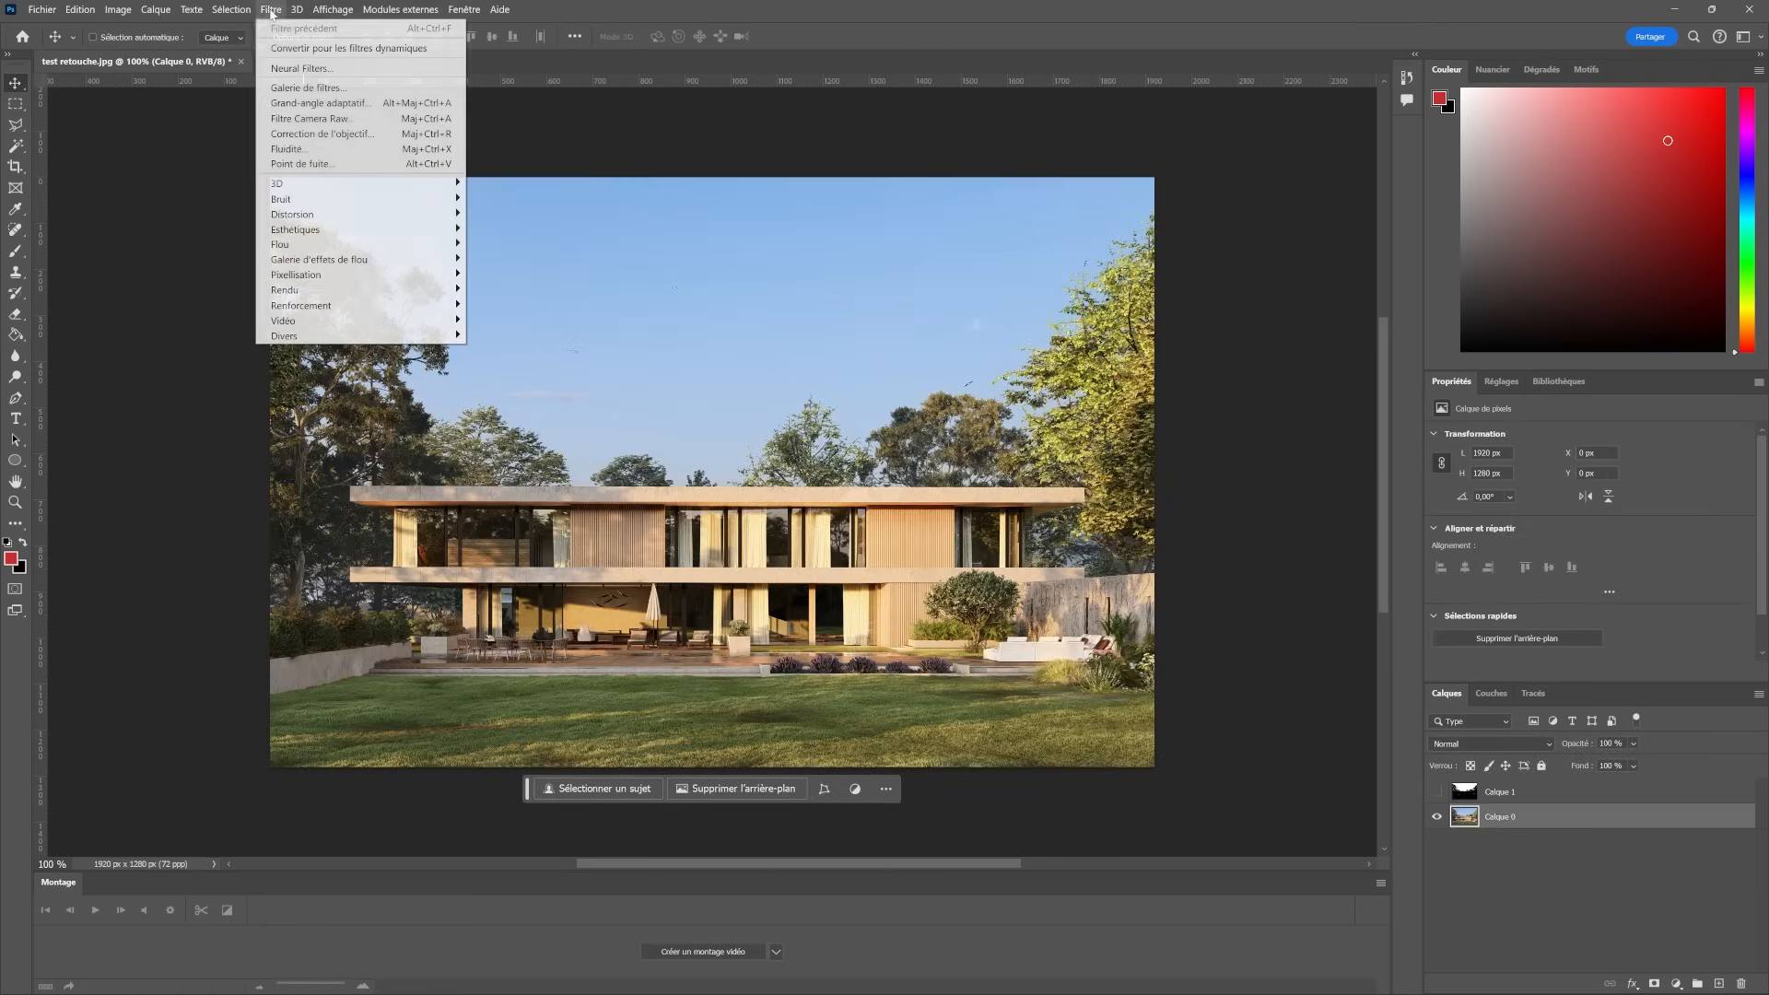
{"action": "left_click", "coordinate": [319, 118]}
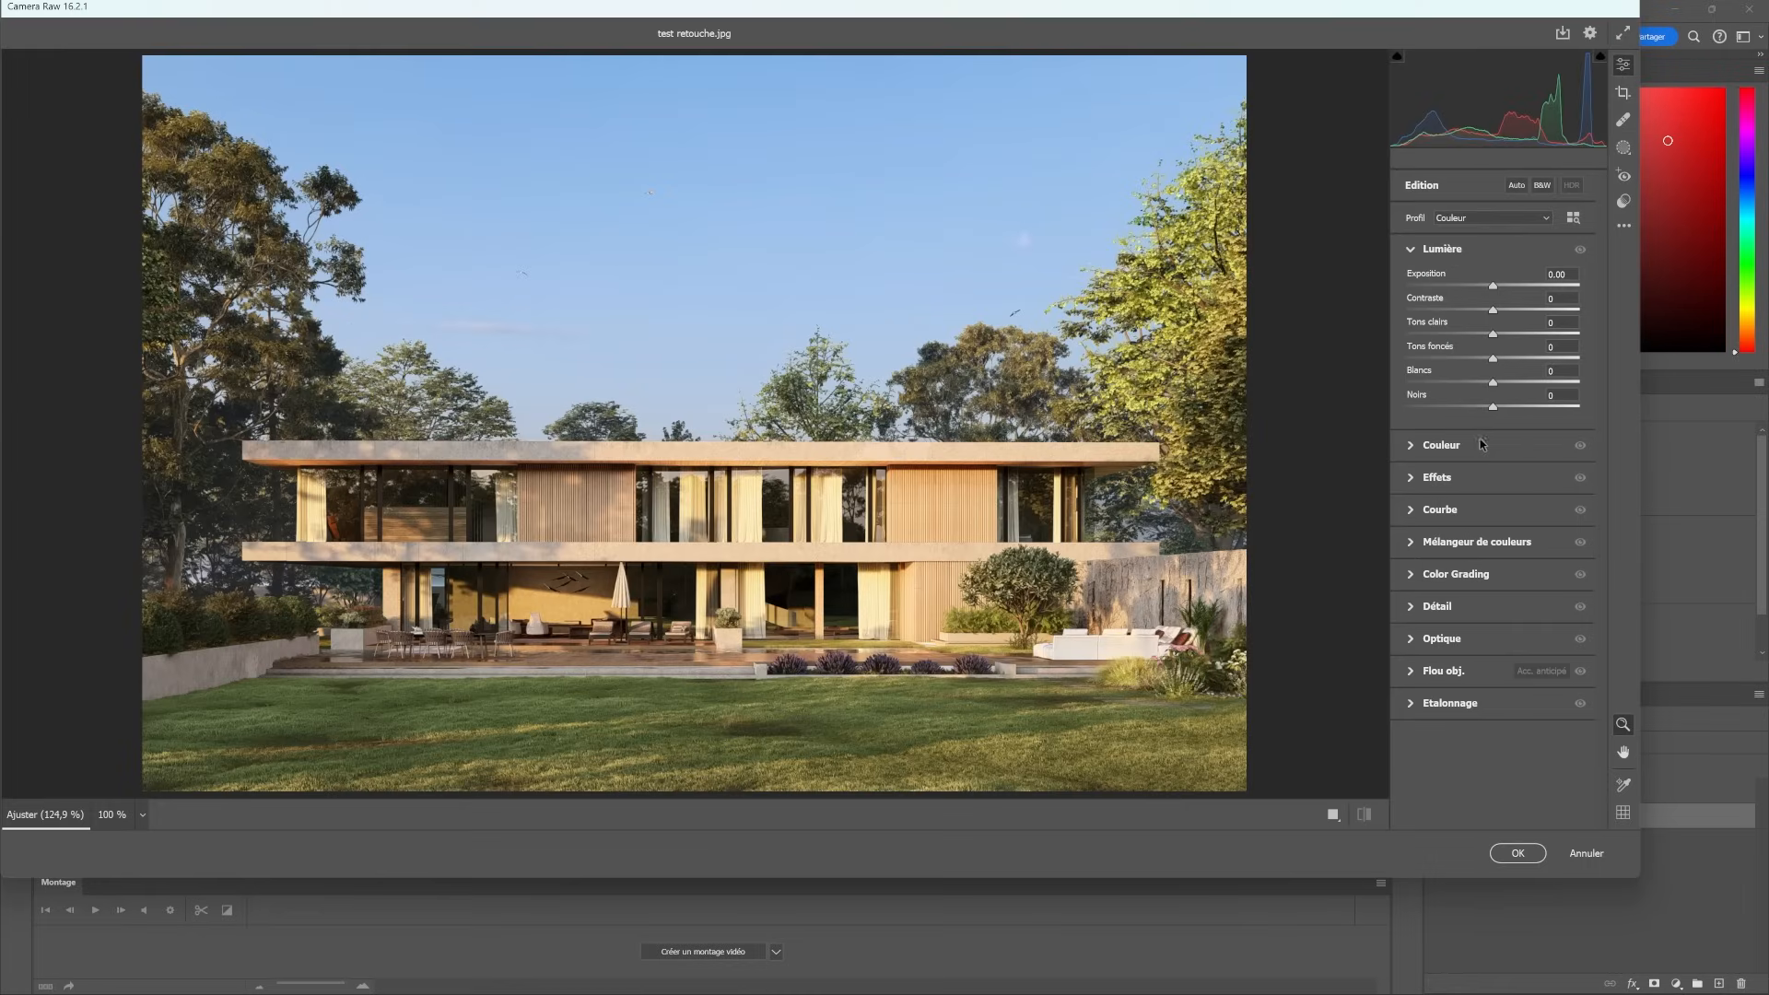
{"action": "left_click", "coordinate": [1411, 479]}
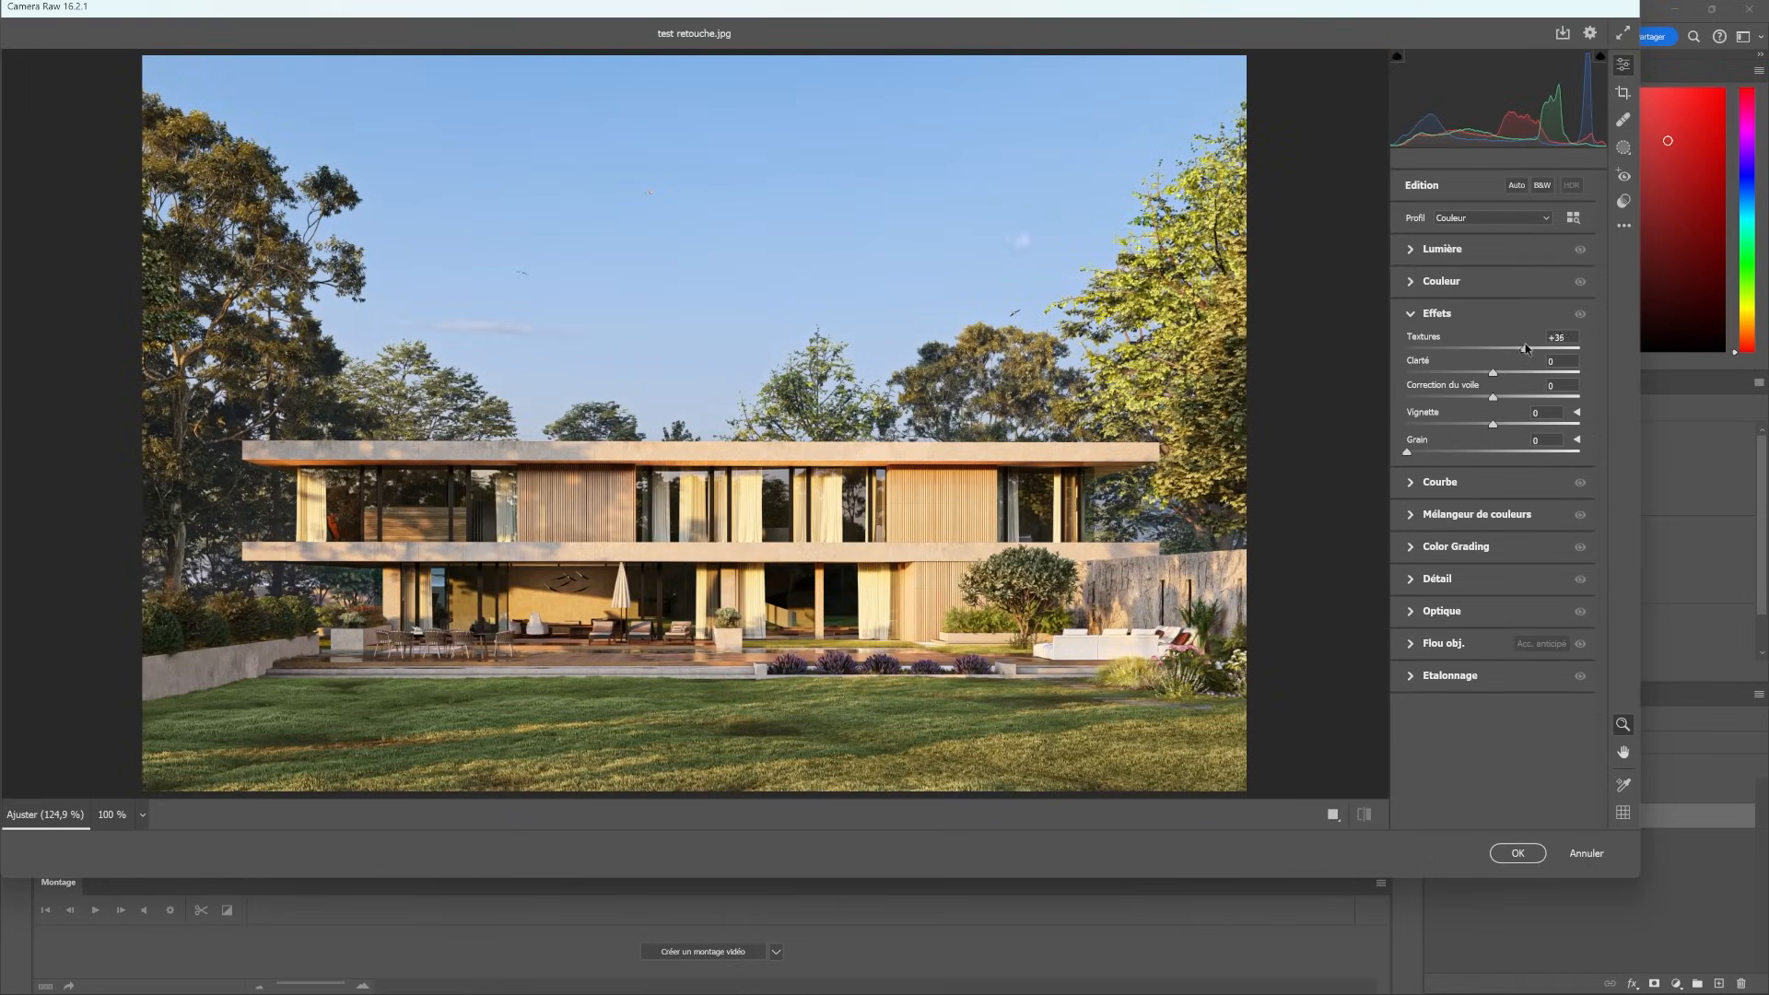
{"action": "left_click_drag", "start_coordinate": [1514, 348], "coordinate": [1500, 374]}
- Adjust the Lumière settings for Calque 0 and apply the Camera Raw filter
{"action": "left_click", "coordinate": [1412, 250]}
{"action": "left_click_drag", "start_coordinate": [1490, 408], "coordinate": [1468, 339]}
{"action": "left_click", "coordinate": [1514, 847]}
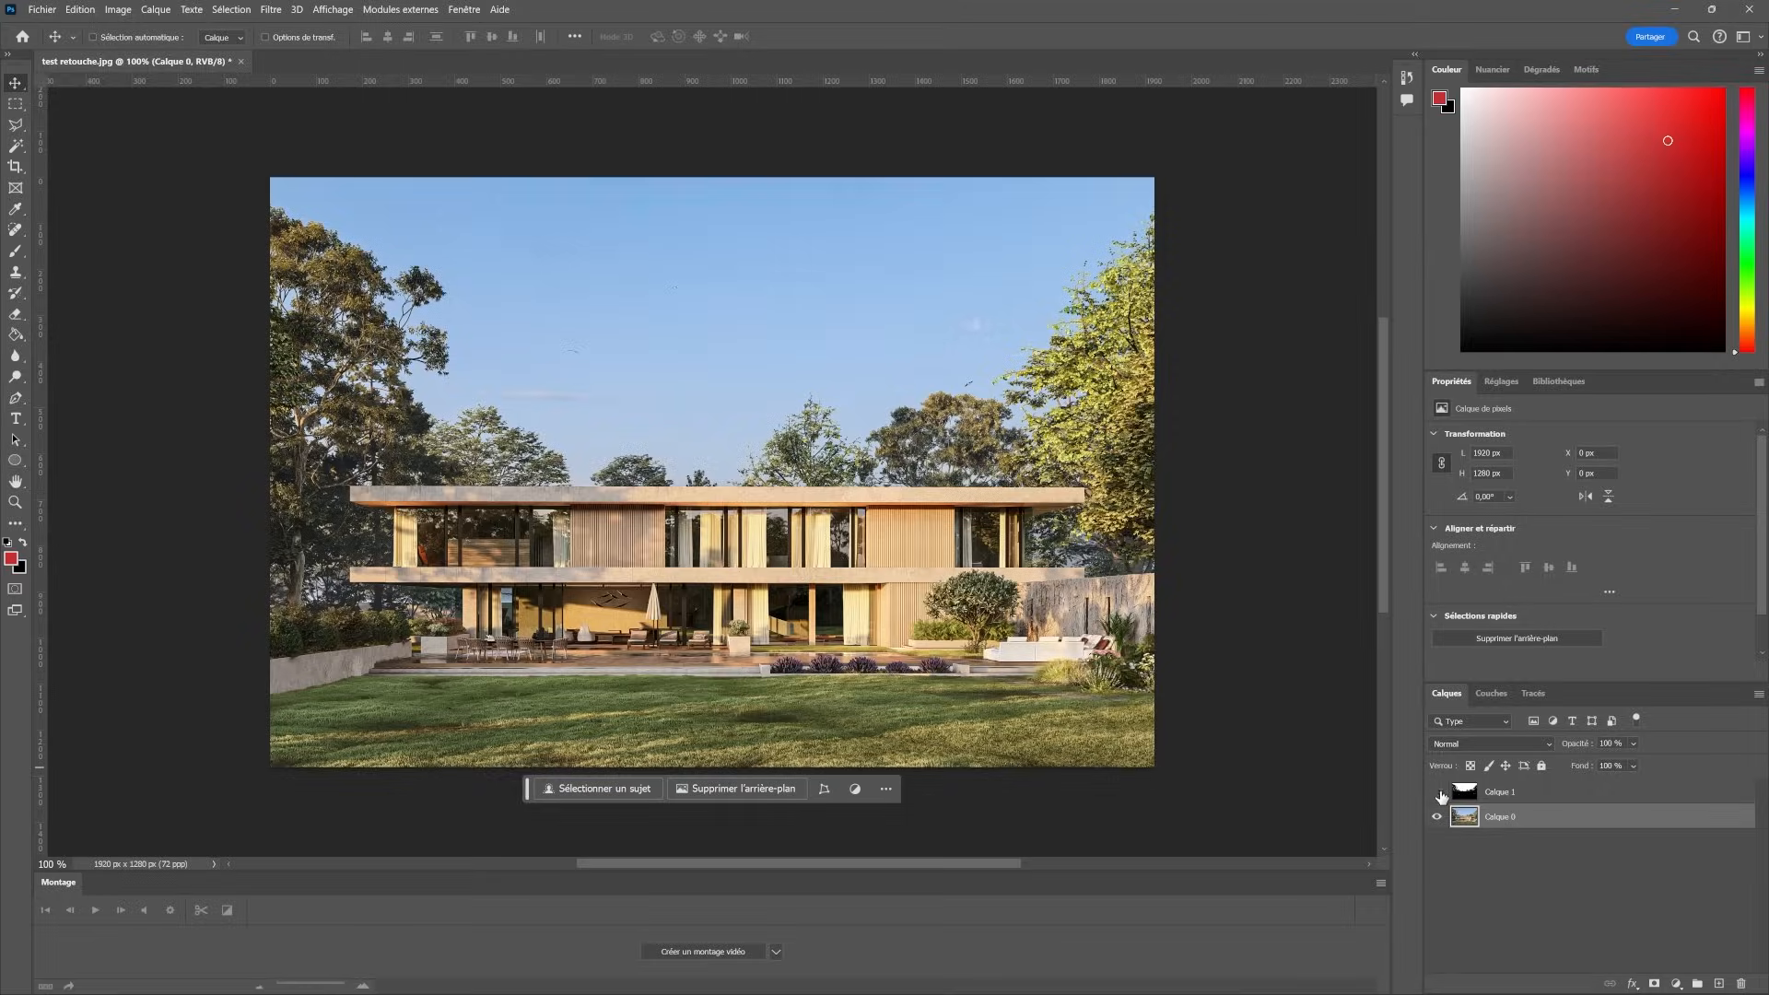
- Toggle the visibility of the black-and-white mask layer Calque 1, leaving it hidden, and duplicate Calque 0
{"action": "left_click", "coordinate": [1437, 793]}
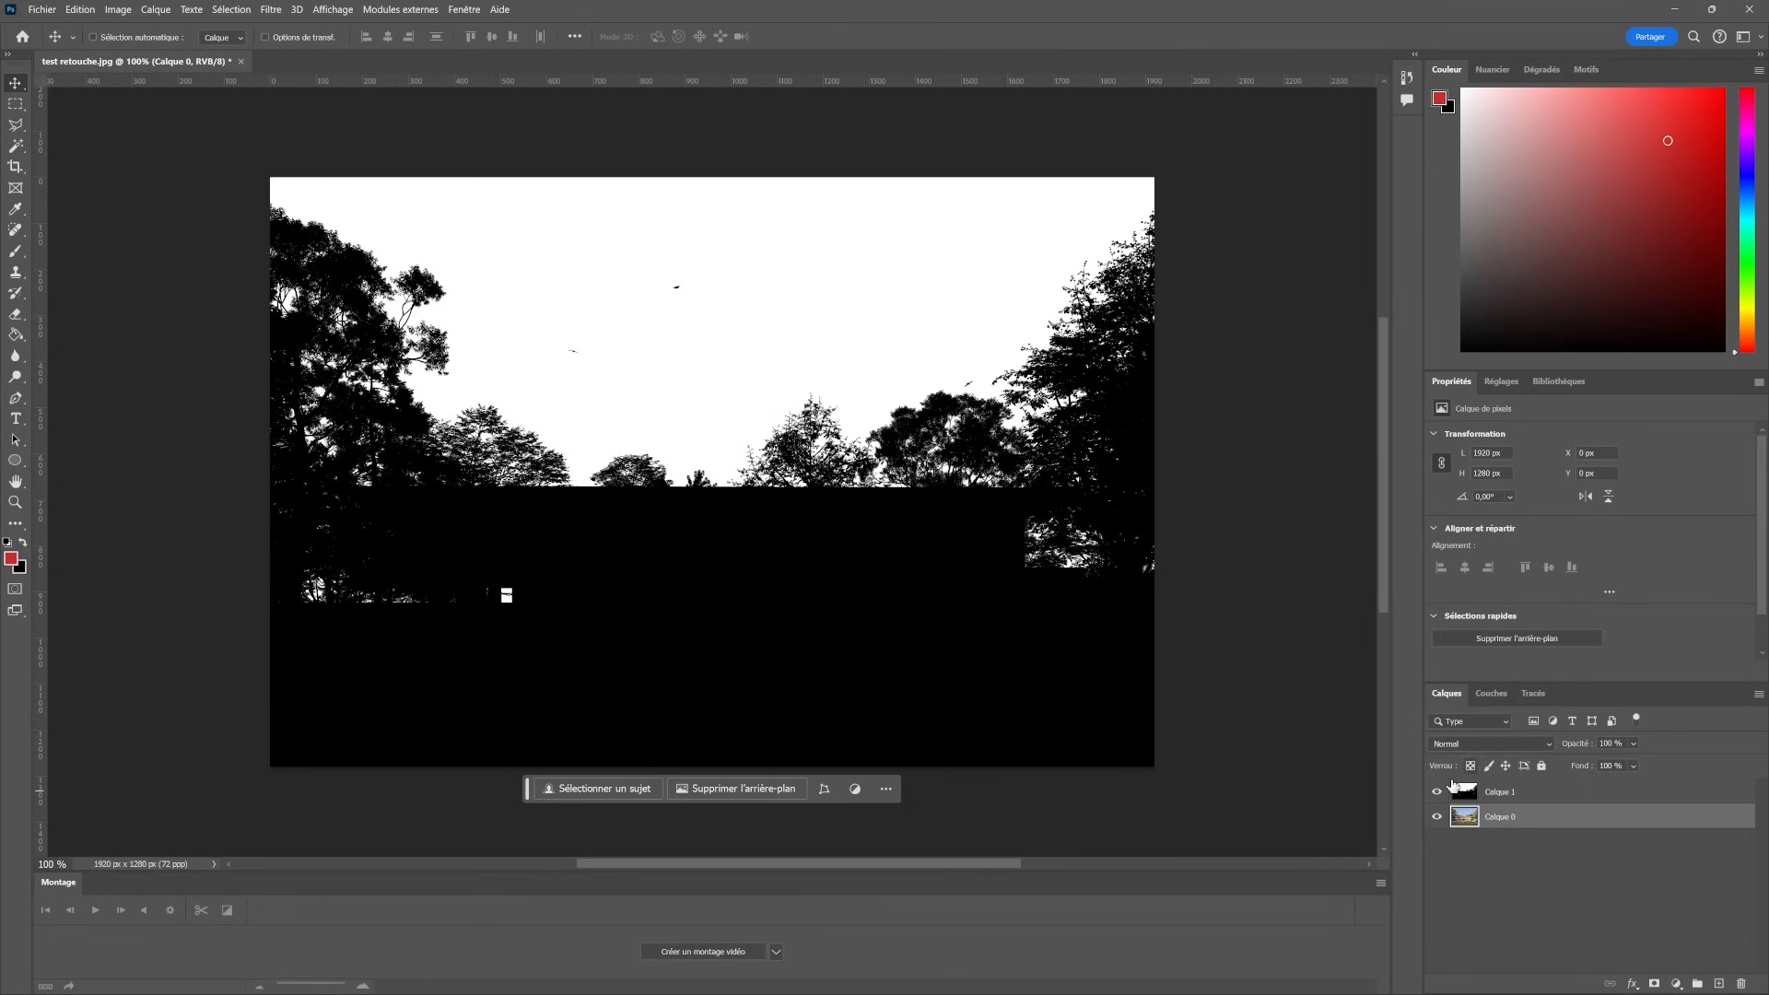
{"action": "left_click", "coordinate": [1437, 792]}
{"action": "right_click", "coordinate": [1561, 820]}
{"action": "left_click", "coordinate": [1601, 519]}
{"action": "left_click", "coordinate": [807, 186]}
- Apply the Camera Raw filter to Calque 0 copie with adjusted Effets, Température -7, Vibrance +33 and Saturation +13
{"action": "left_click", "coordinate": [297, 10]}
{"action": "mouse_move", "coordinate": [273, 10]}
{"action": "left_click", "coordinate": [323, 117]}
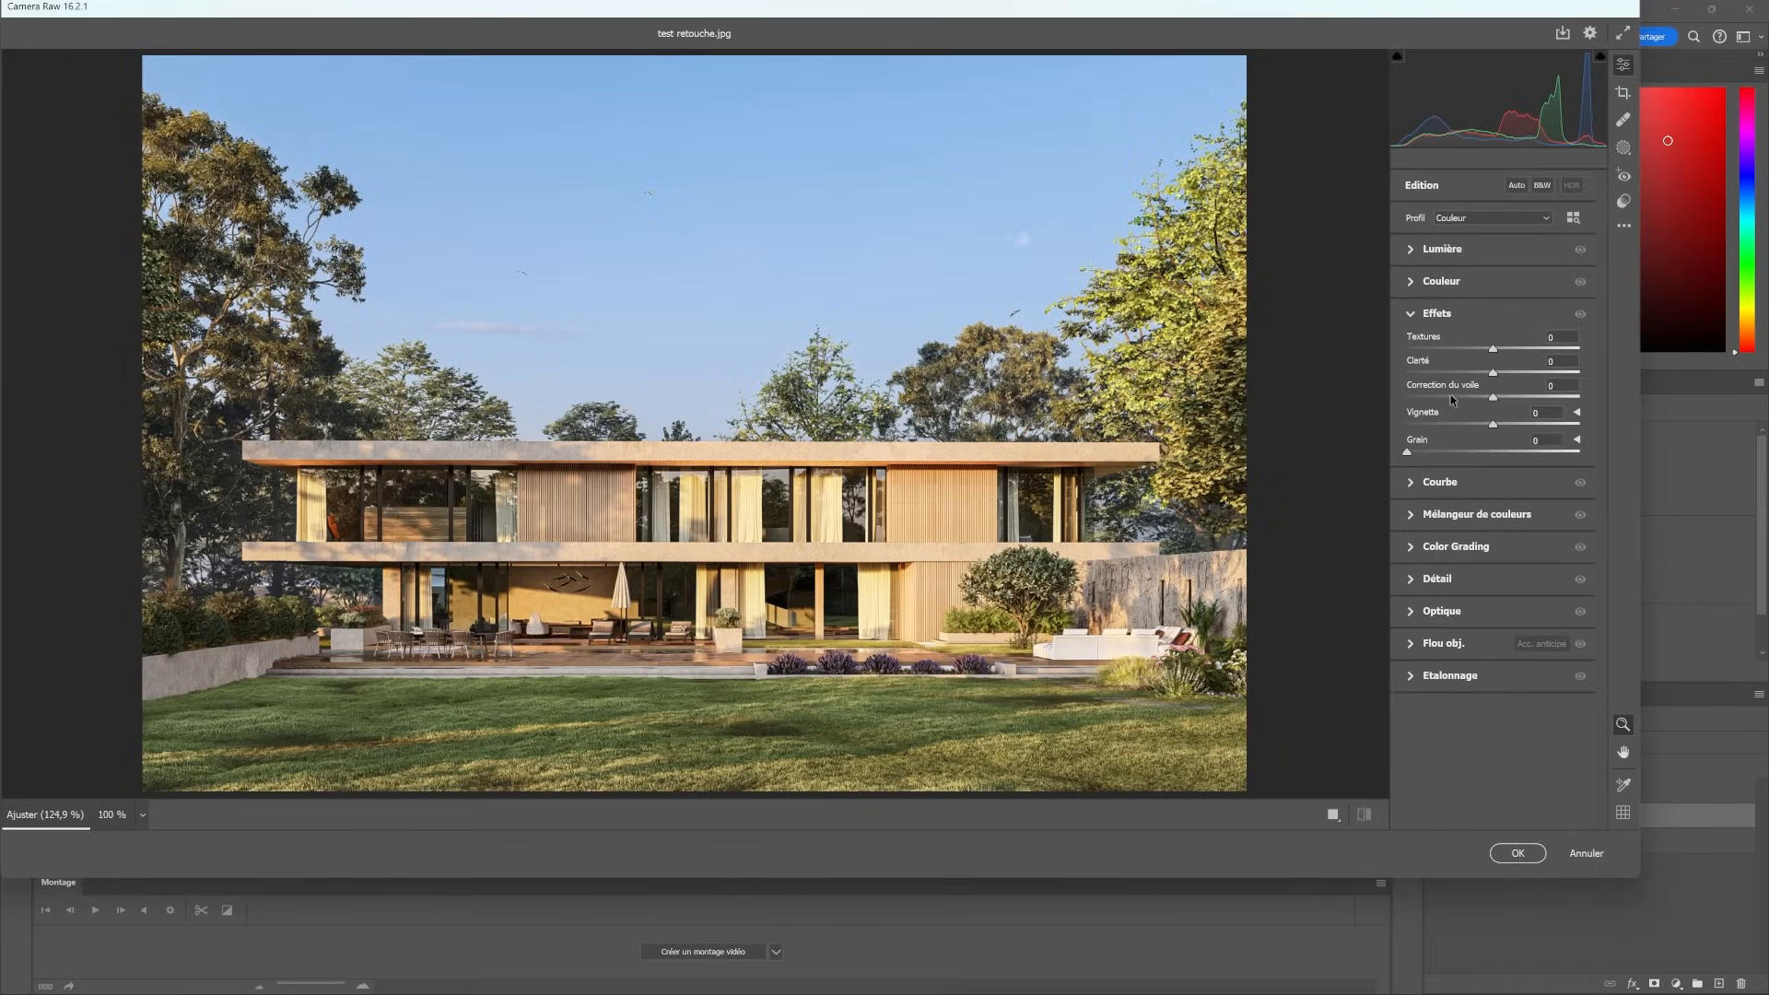
{"action": "left_click_drag", "start_coordinate": [1462, 356], "coordinate": [1458, 355]}
{"action": "left_click_drag", "start_coordinate": [1492, 376], "coordinate": [1504, 419]}
{"action": "left_click", "coordinate": [1409, 282]}
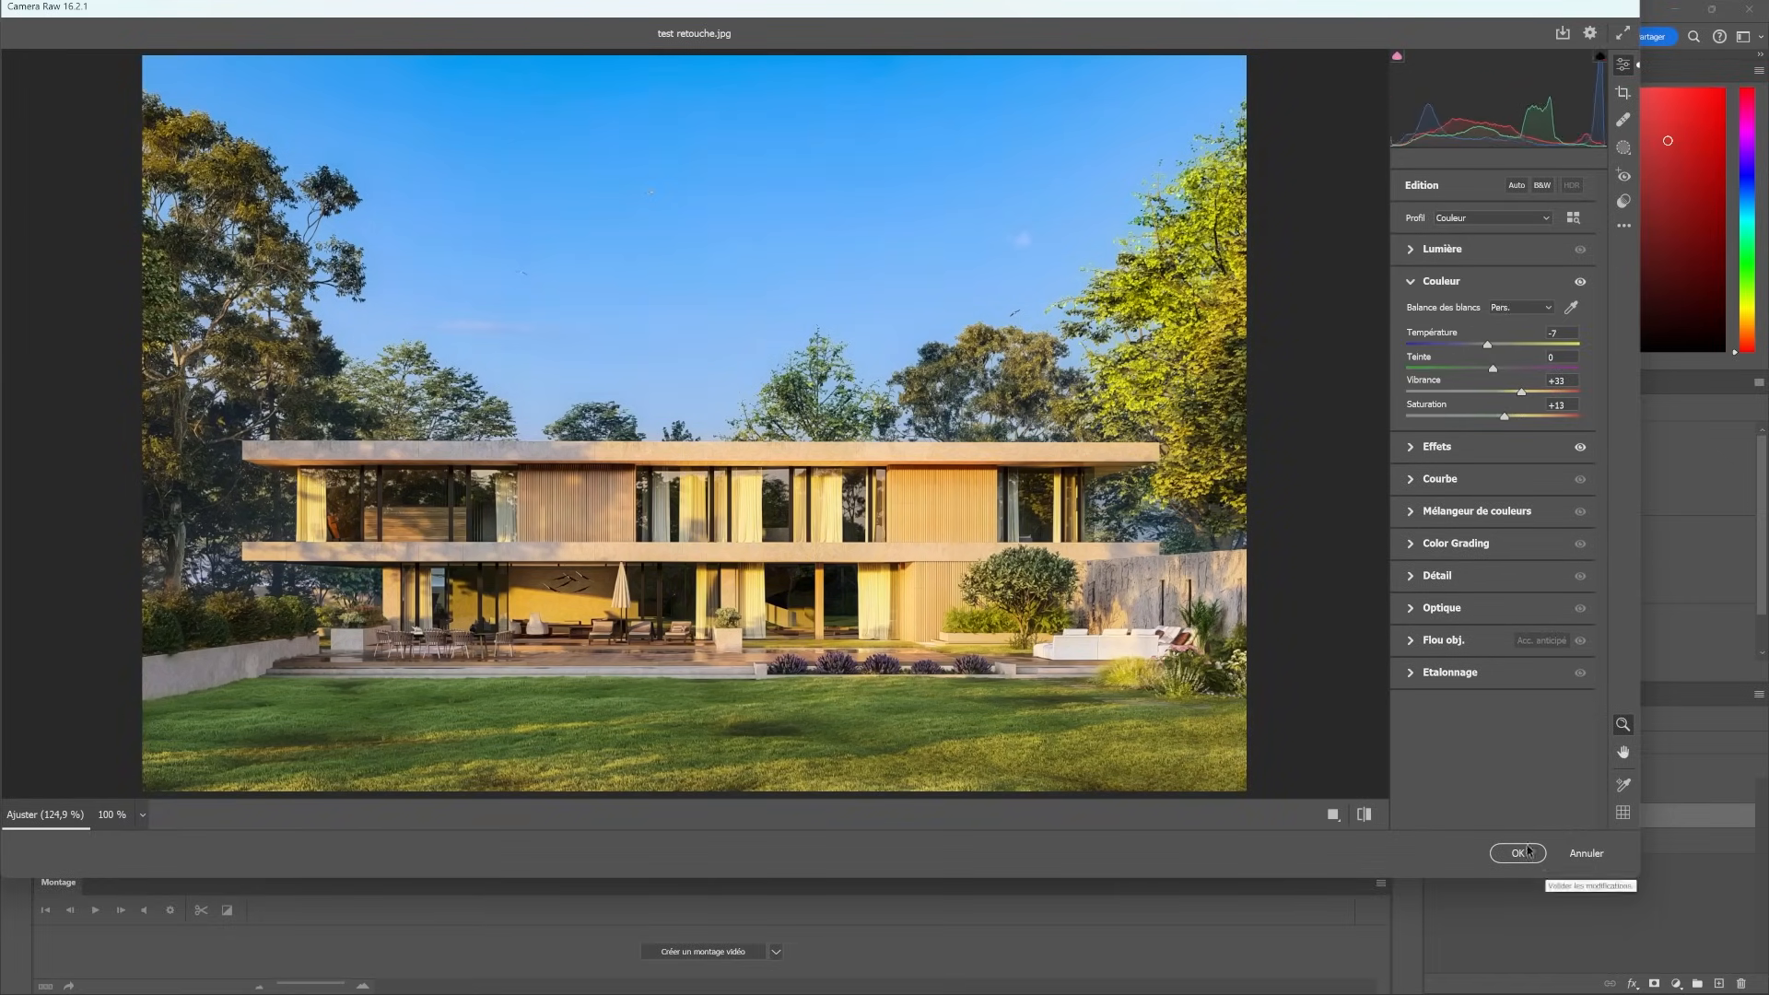
{"action": "key", "text": "Return"}
- Copy the full black-and-white image of Calque 1, hide that layer and select Calque 0 copie
{"action": "left_click", "coordinate": [1436, 792]}
{"action": "left_click", "coordinate": [1436, 791]}
{"action": "left_click", "coordinate": [1547, 816]}
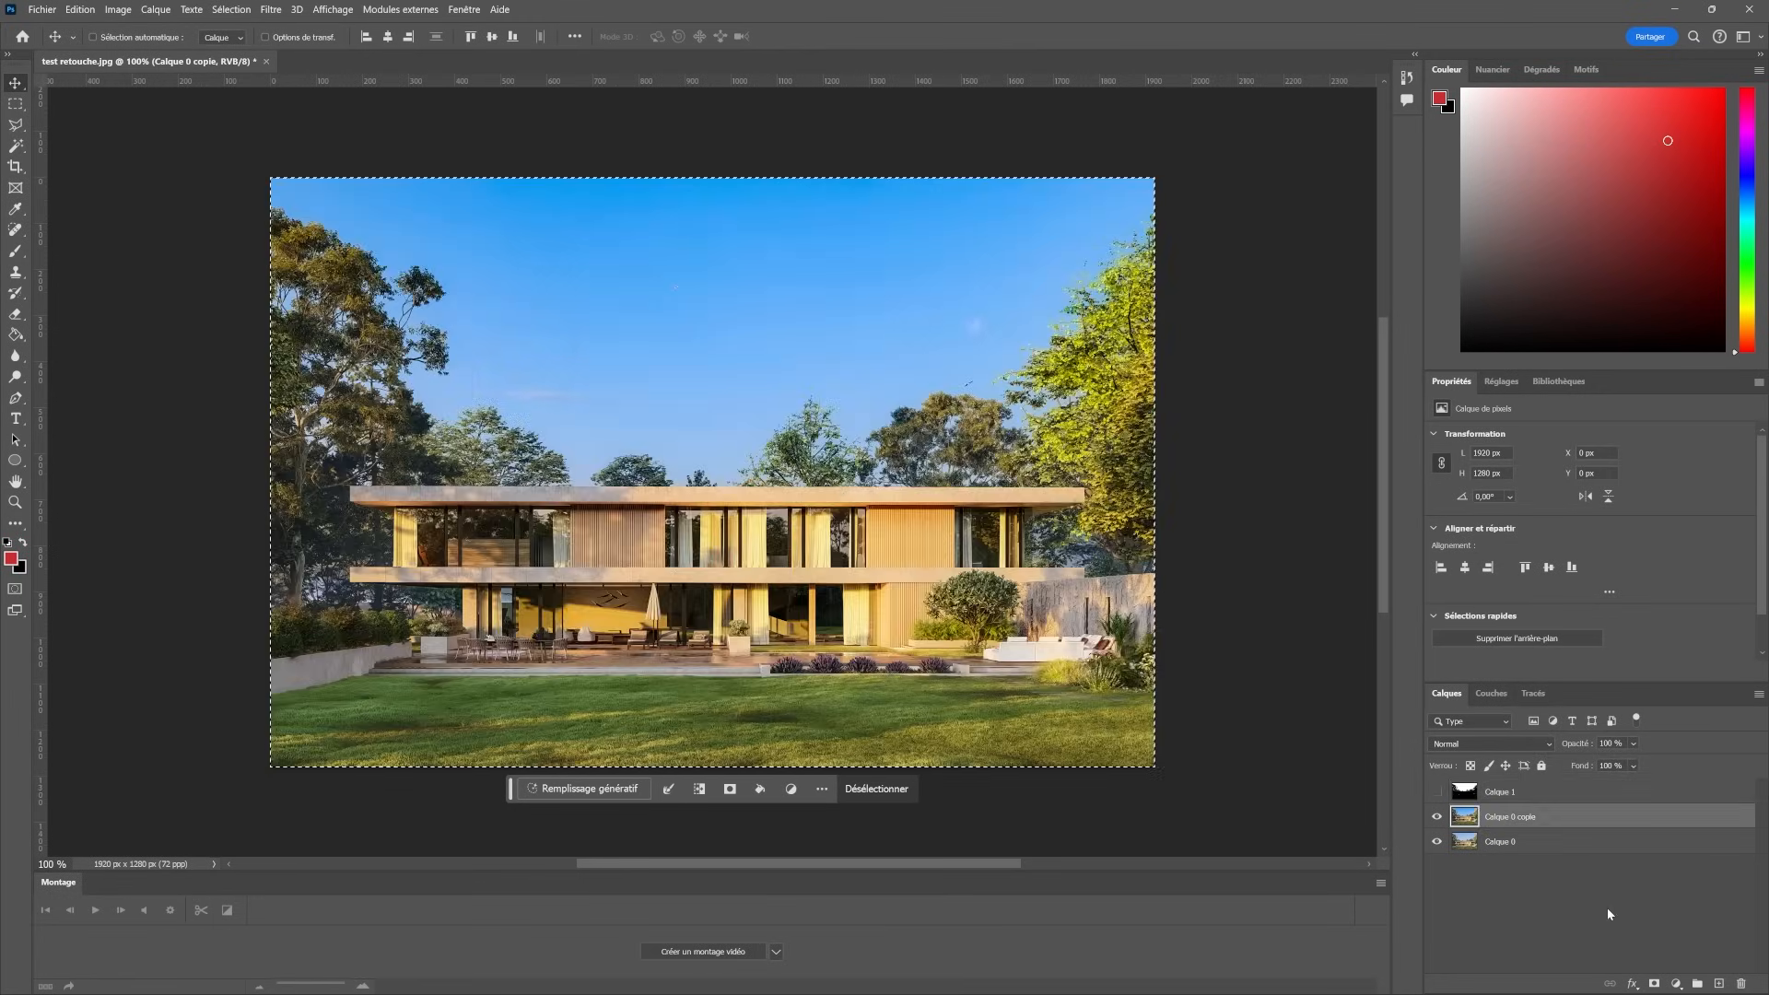
- Add a layer mask to Calque 0 copie, paste the copied black-and-white image into it and toggle the layer's visibility
{"action": "left_click", "coordinate": [1654, 983]}
{"action": "left_click", "coordinate": [1502, 818], "text": "alt"}
{"action": "key", "text": "ctrl+v"}
{"action": "left_click", "coordinate": [1465, 818]}
{"action": "left_click", "coordinate": [1436, 818]}
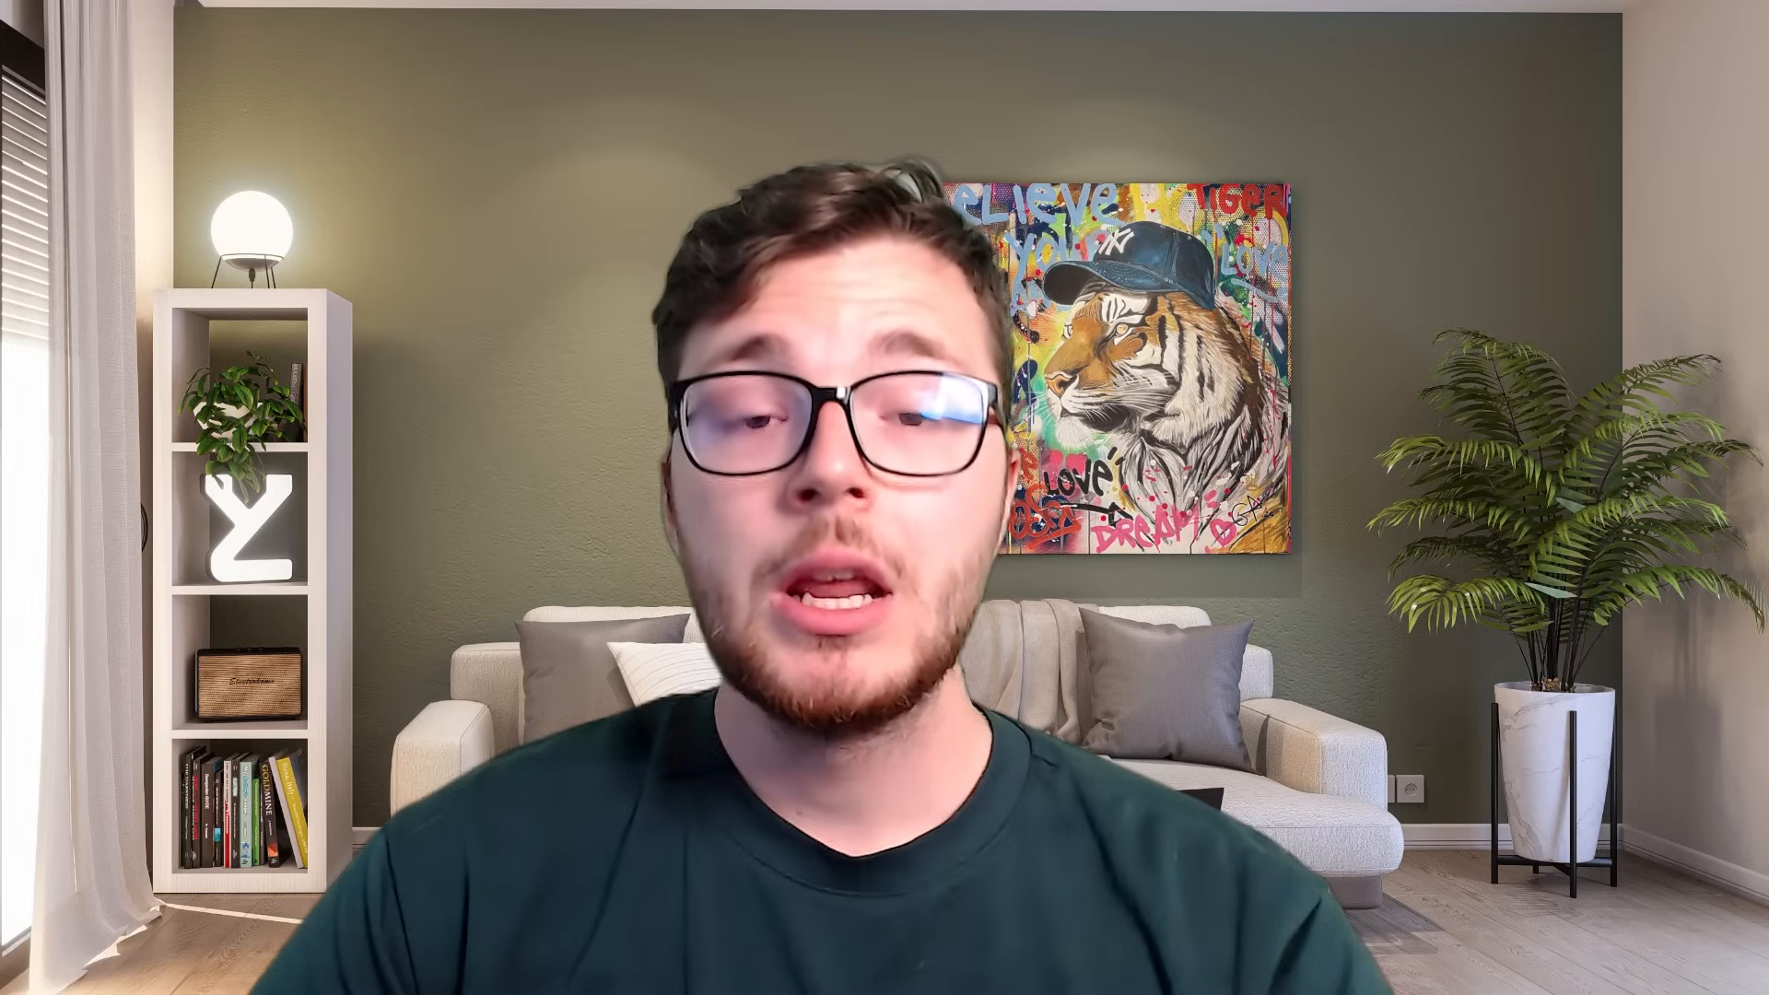